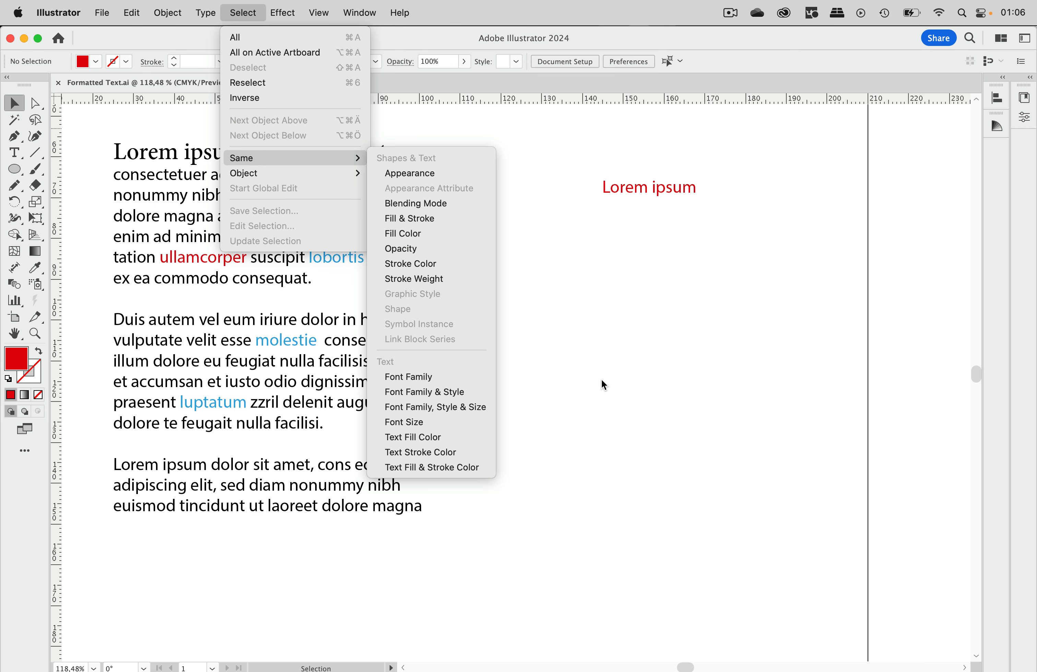
- Duplicate the red 'Lorem ipsum' text so copies sit below and to the right of it
left_click(624, 379)
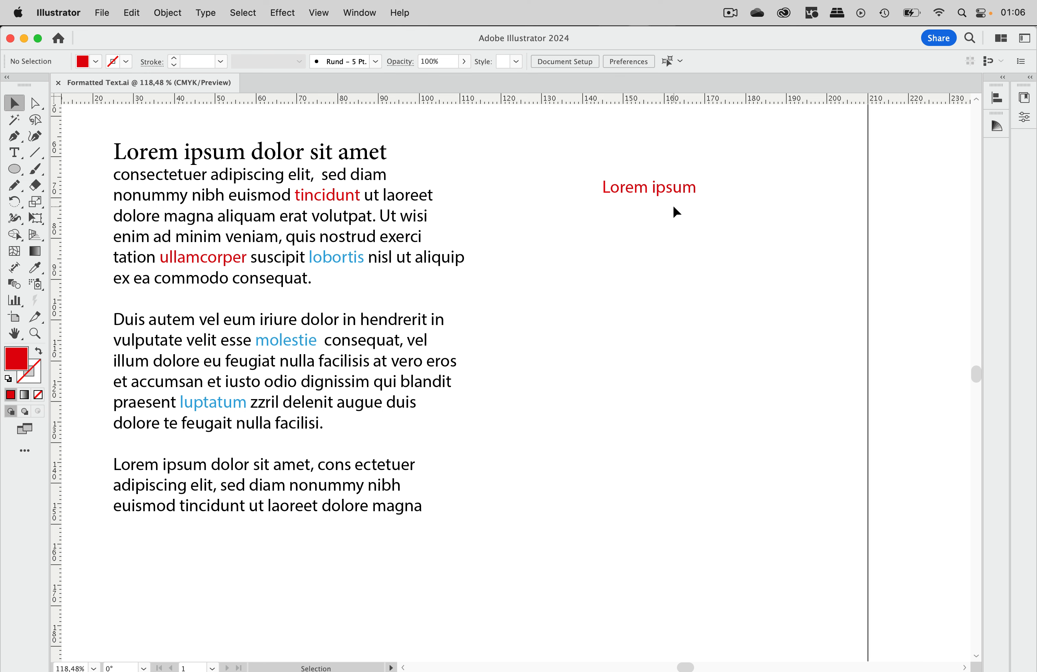
left_click(676, 193)
left_click_drag(681, 193, 671, 351)
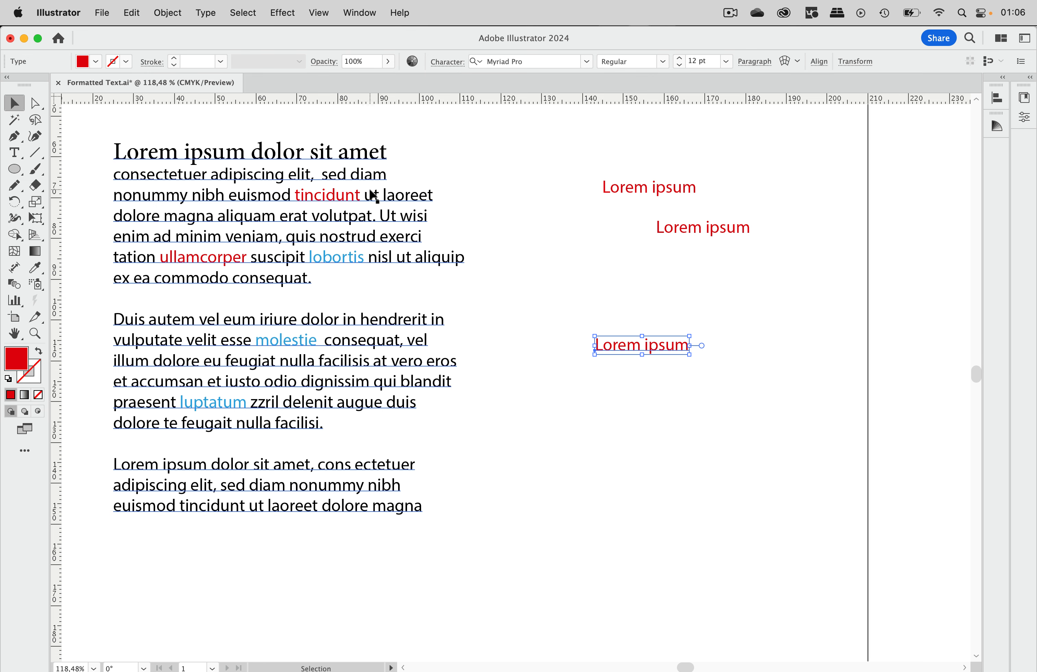
- Select all text objects sharing the same text fill color as the red 'Lorem ipsum' copy
left_click(251, 14)
mouse_move(304, 162)
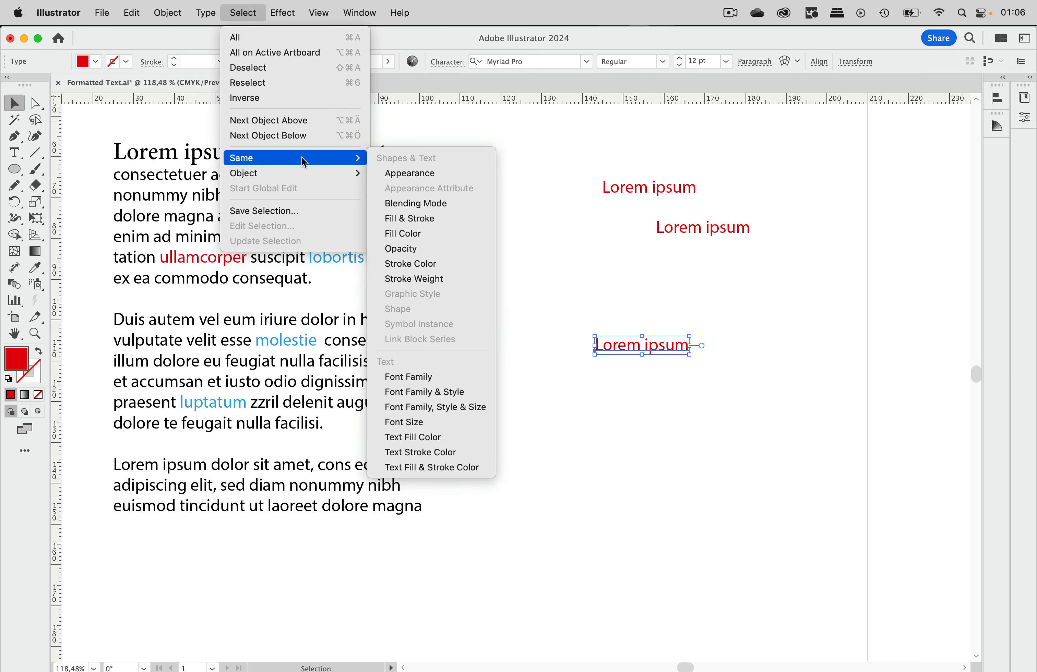
left_click(448, 438)
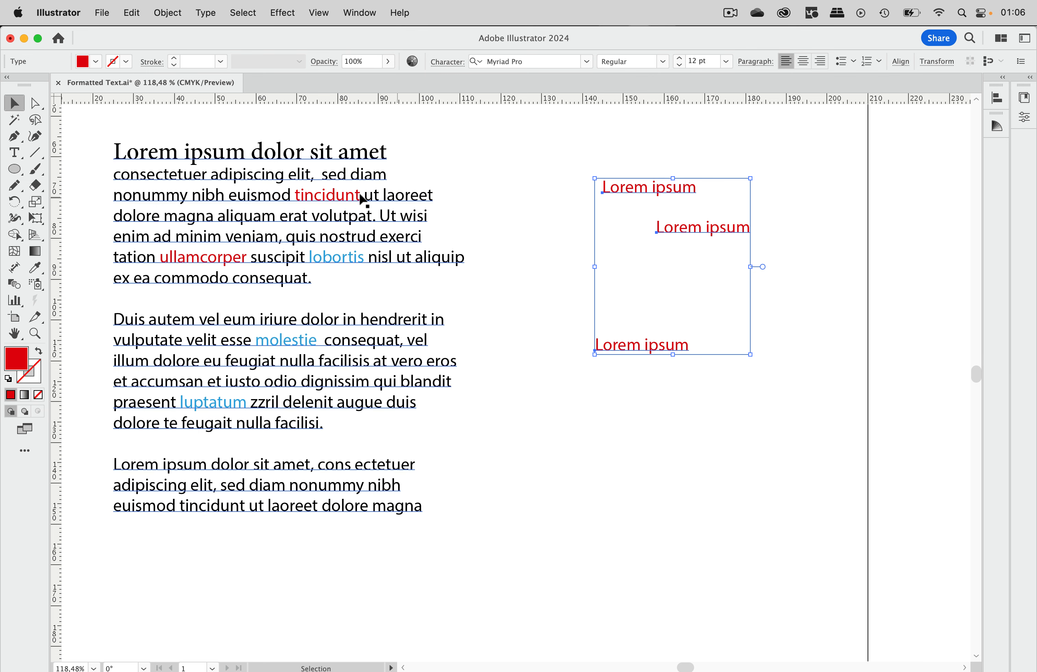
- Deselect everything and show hidden characters in the text
left_click(527, 214)
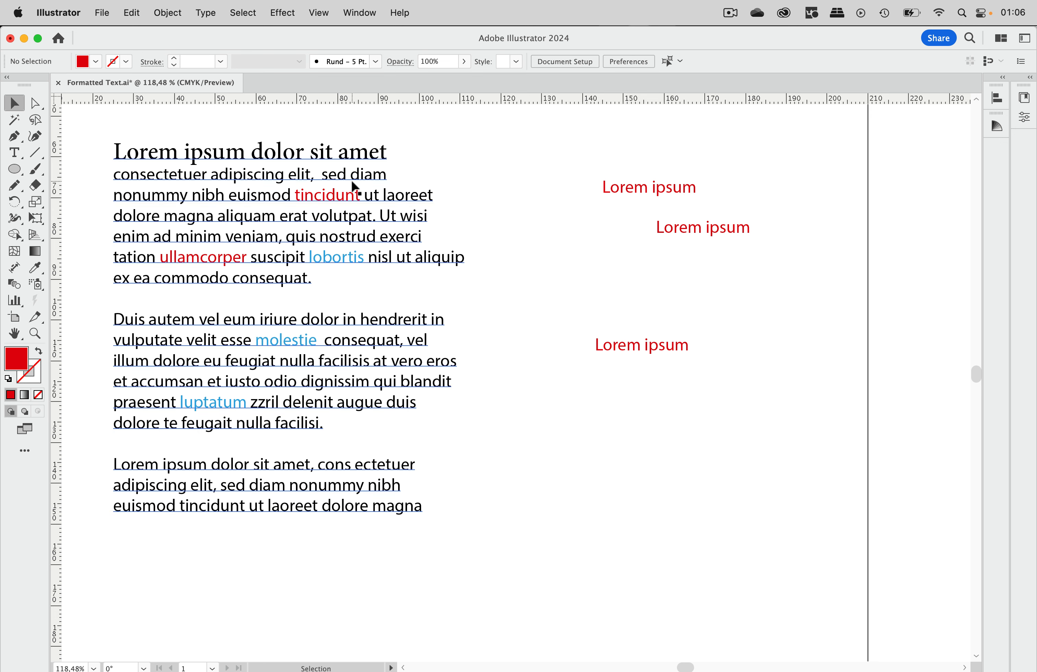
left_click(210, 15)
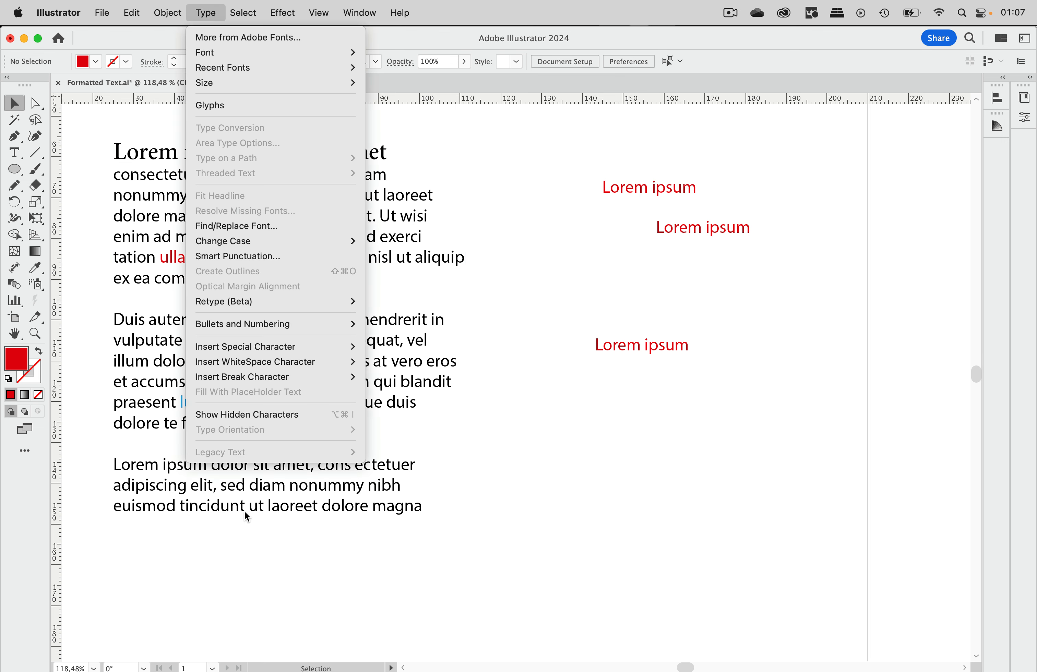
left_click(269, 415)
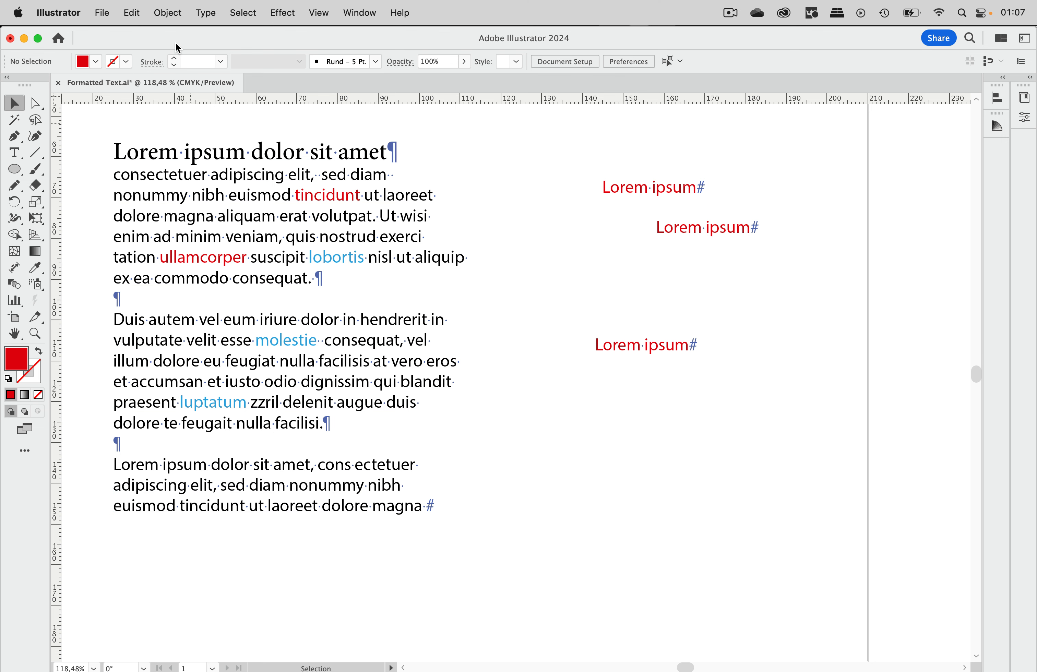
- Open the Find and Replace dialog, run a find, browse its special-character options, and close it
left_click(136, 14)
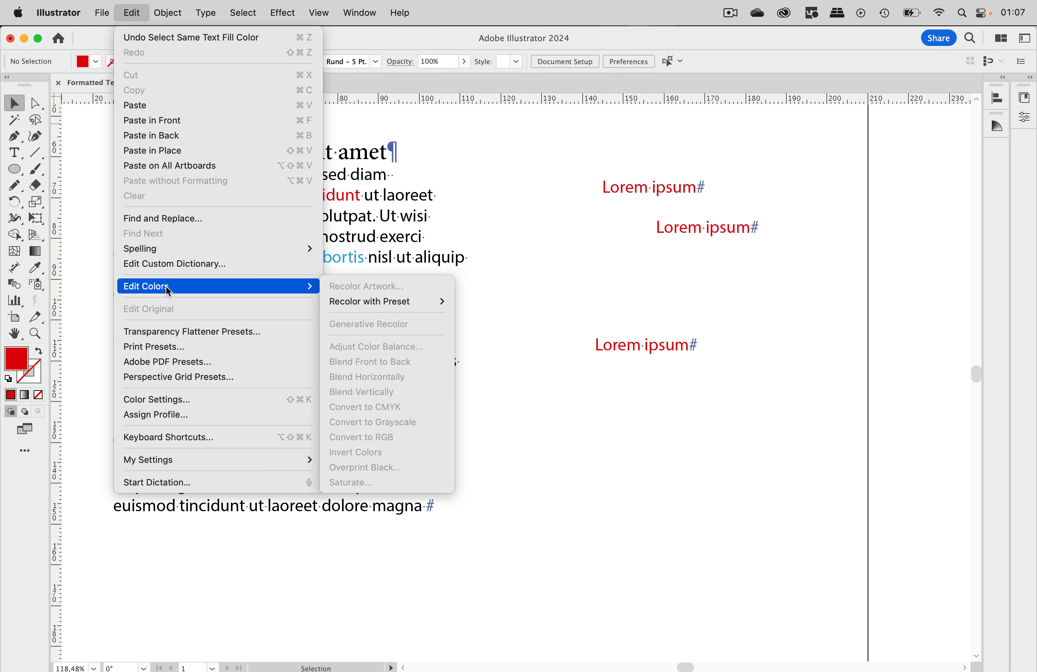
left_click(170, 219)
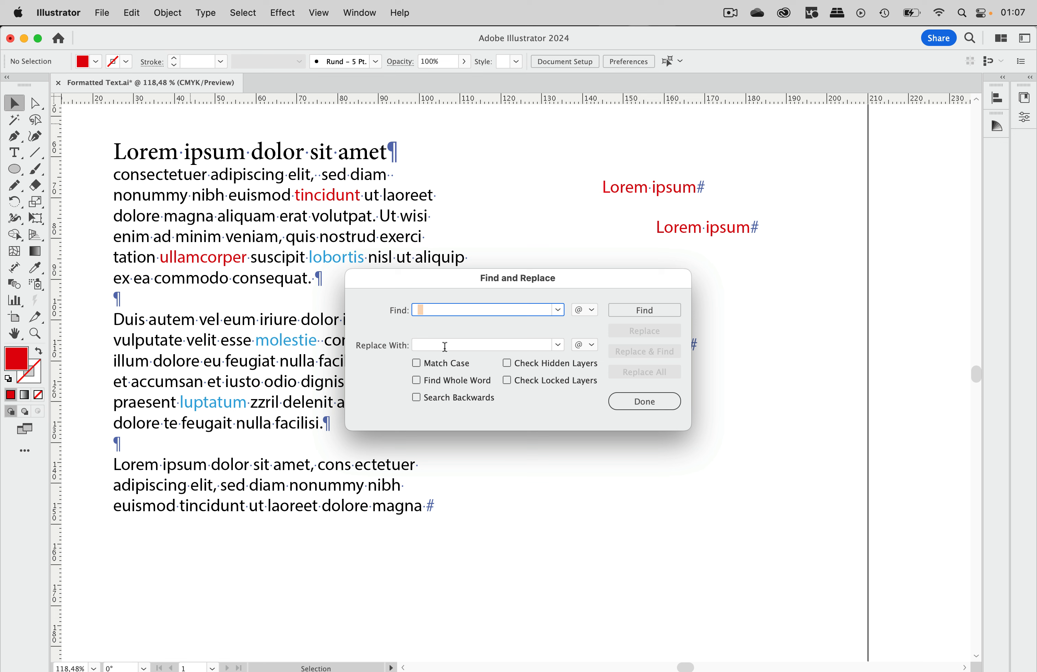
left_click(640, 315)
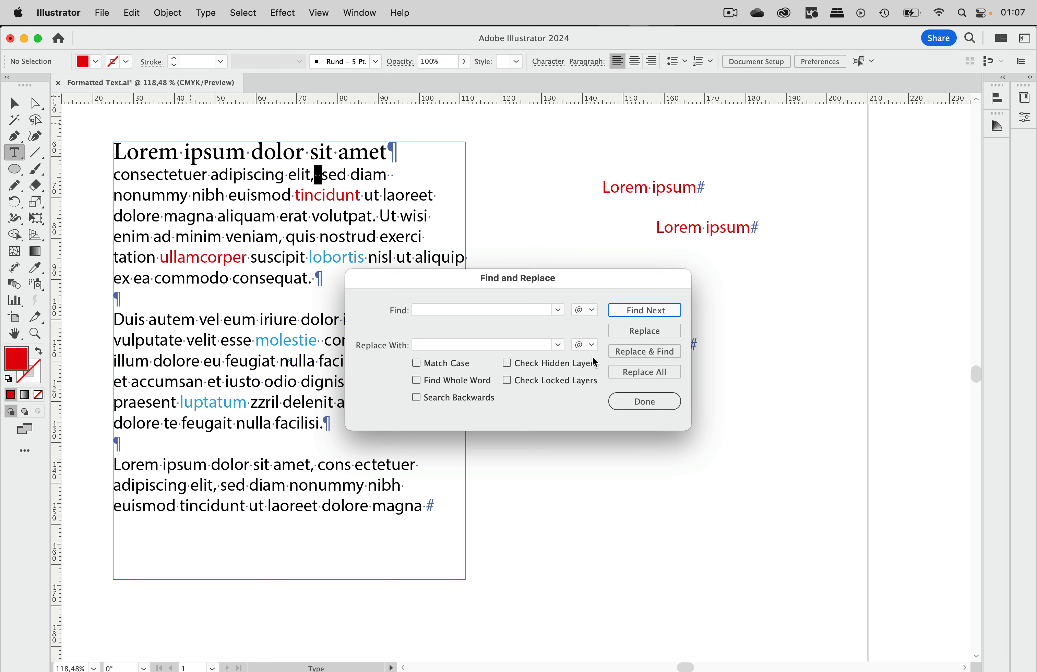
left_click(589, 314)
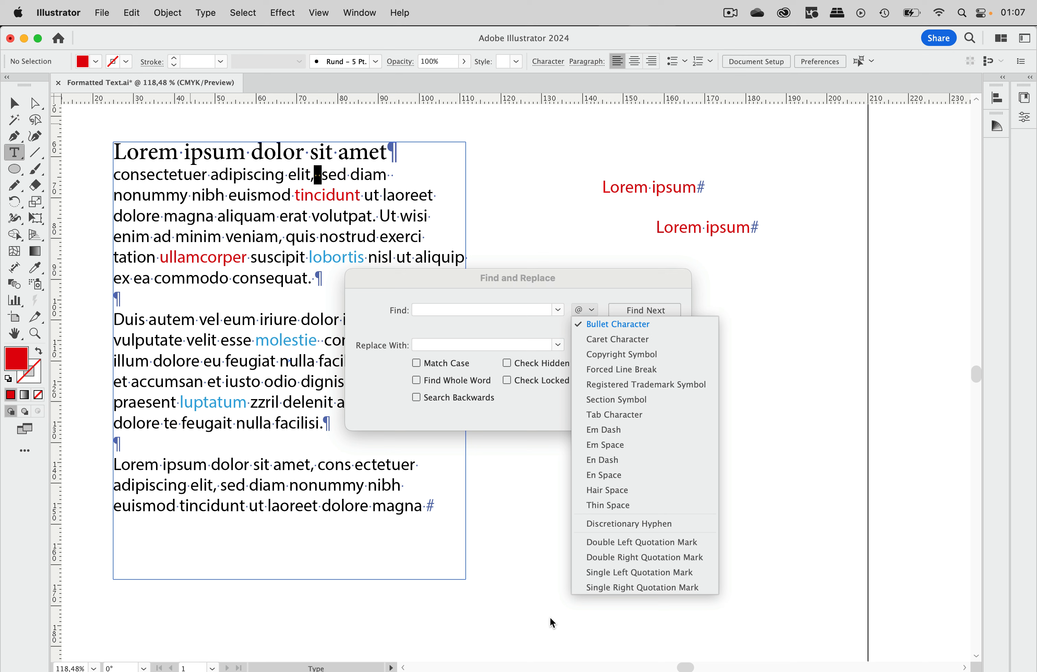
left_click(541, 414)
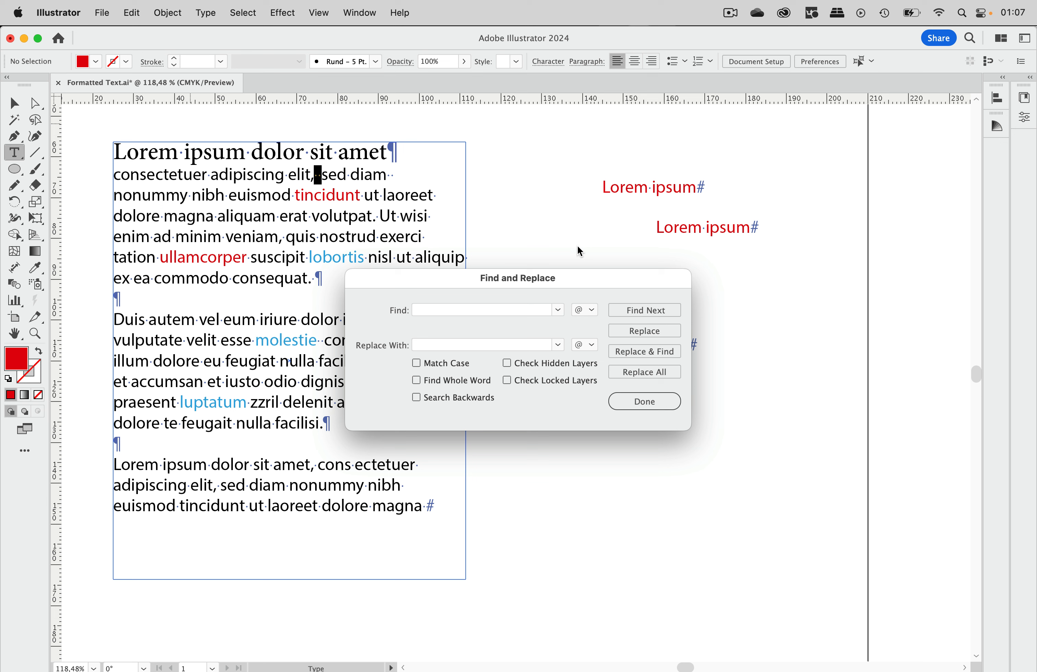
left_click(645, 401)
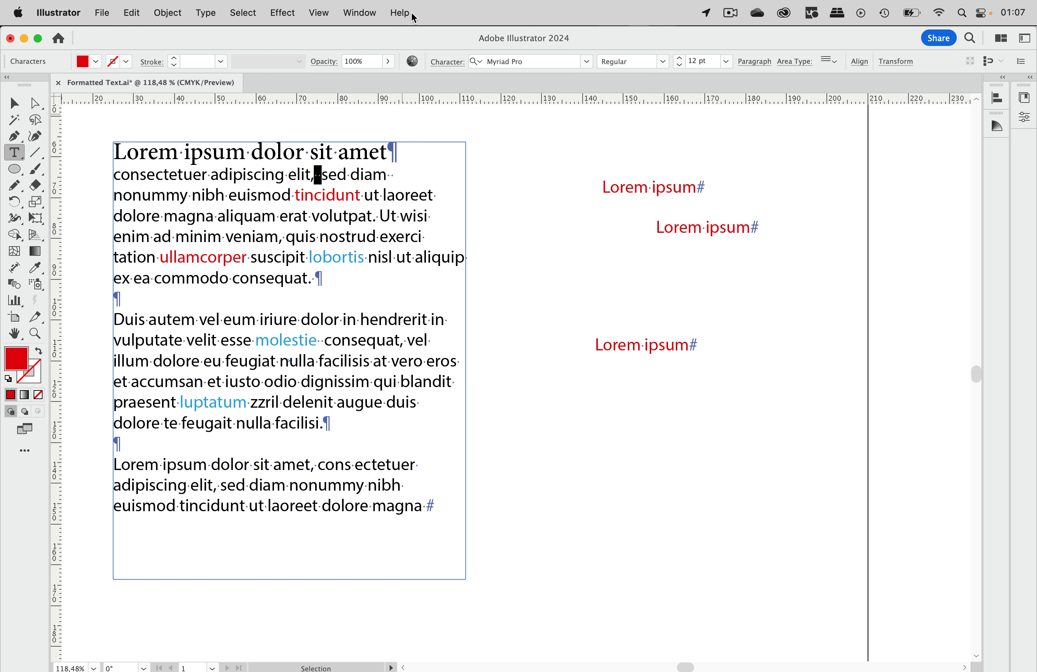
- Open the Character Styles panel, switch to Paragraph Styles, and move the panel aside
left_click(363, 14)
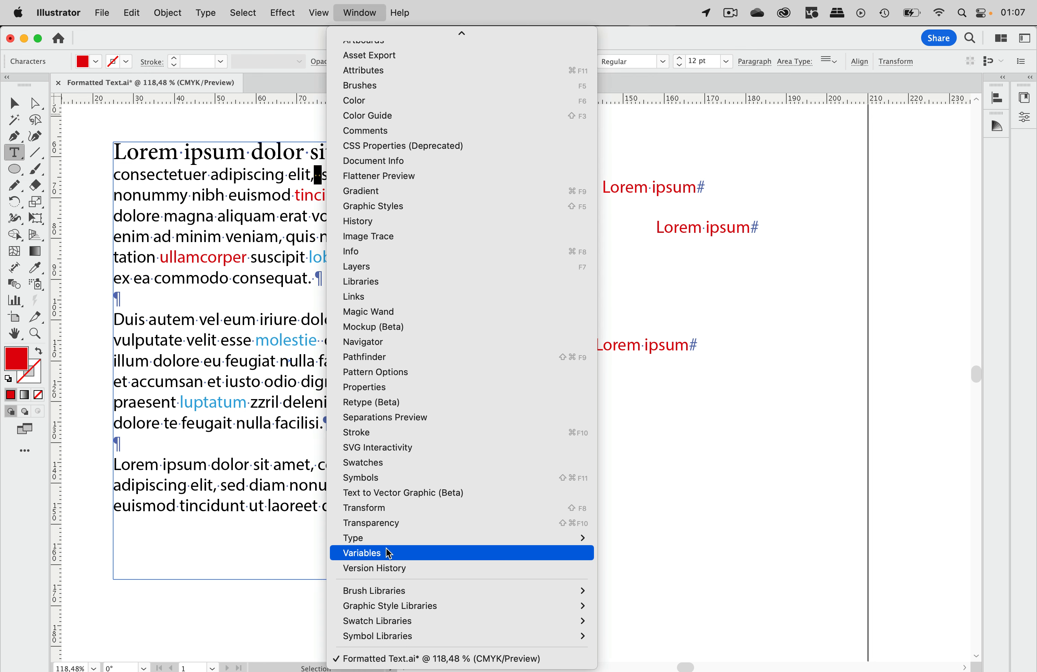
mouse_move(597, 541)
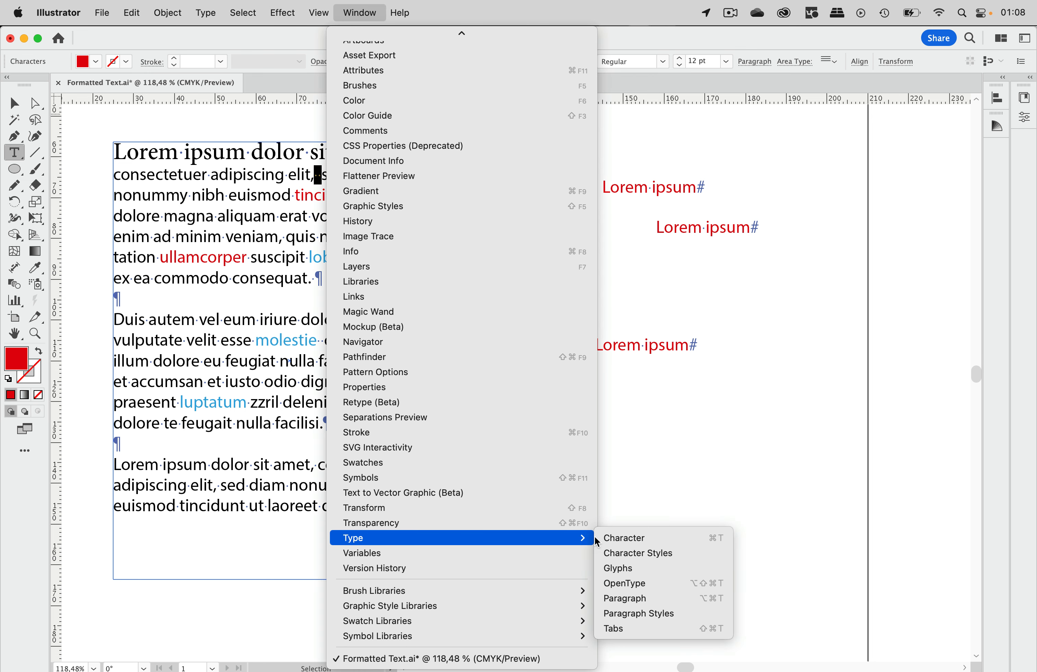
left_click(659, 553)
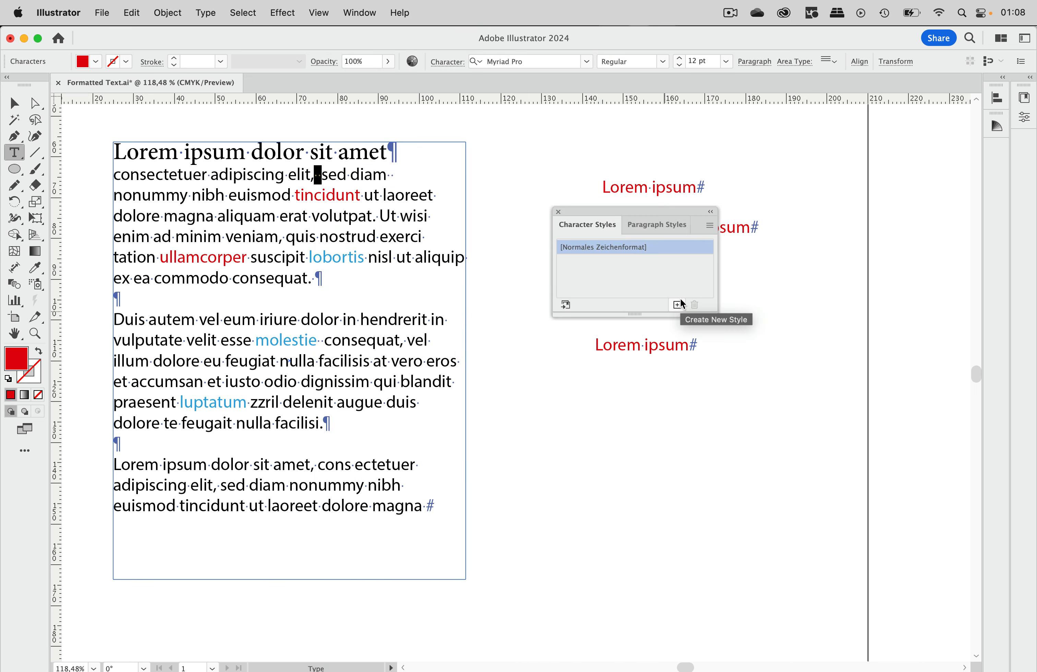
left_click(666, 226)
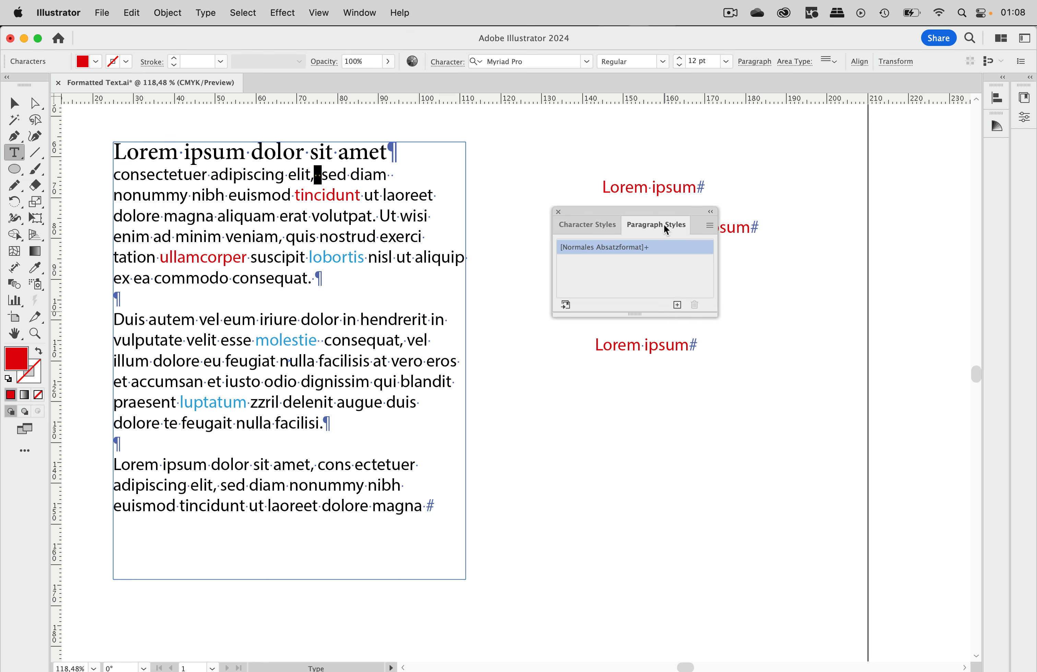
left_click_drag(610, 216, 818, 307)
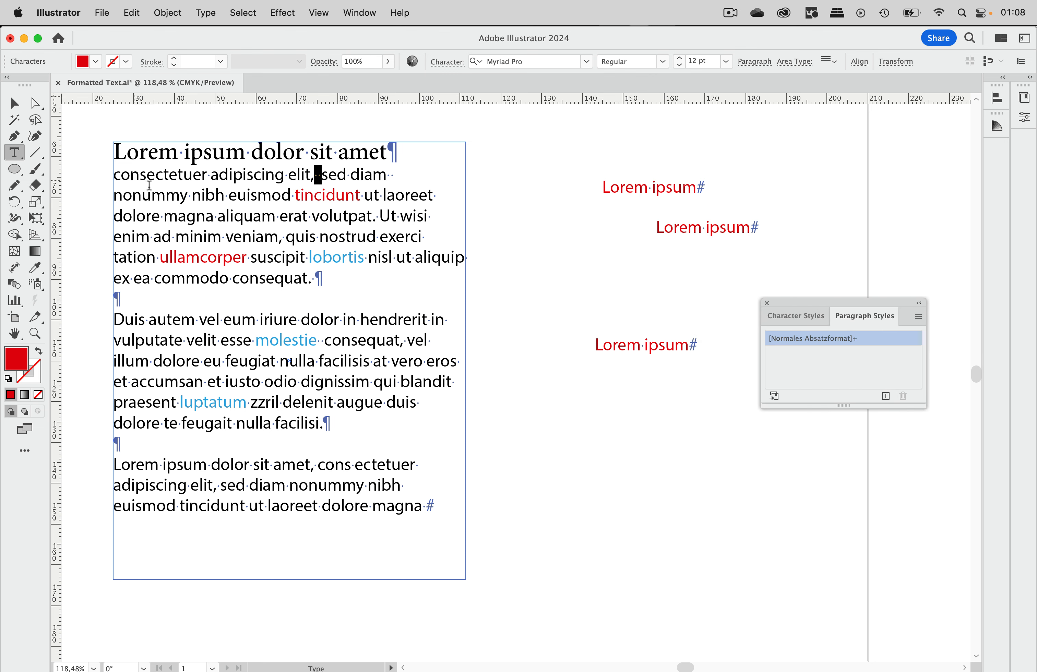
- Select the main body text frame and copy it
left_click(170, 195)
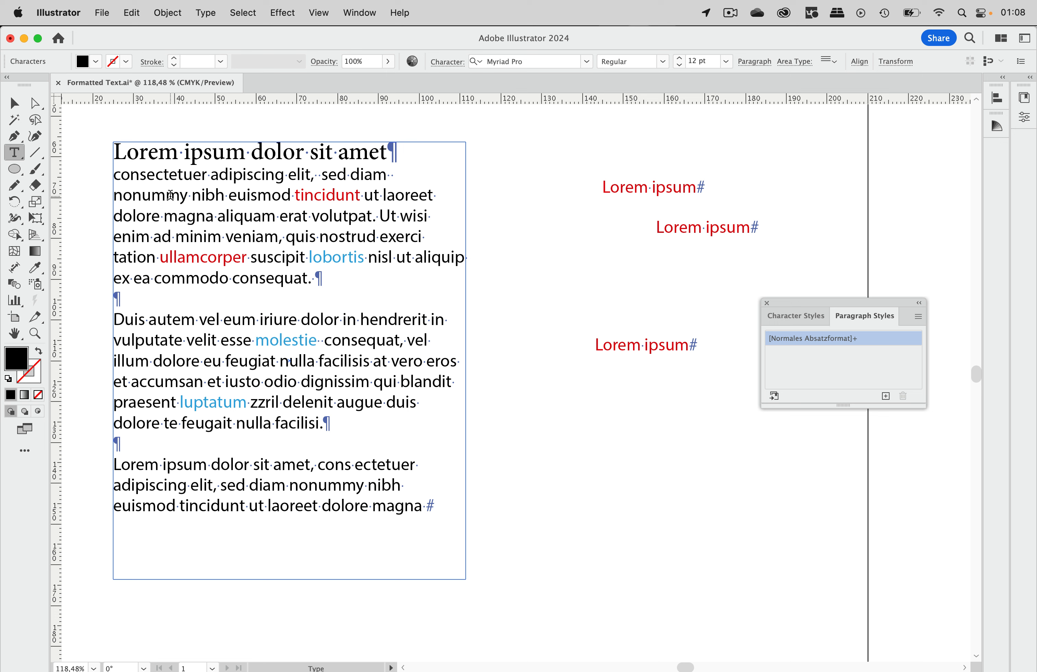
left_click(15, 103)
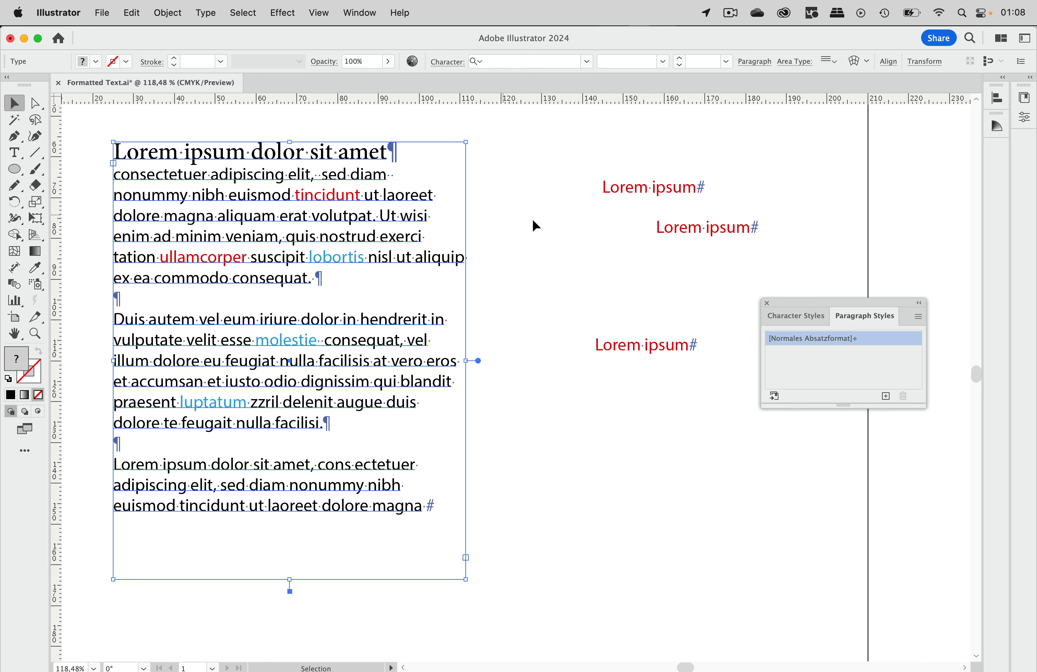
left_click(554, 223)
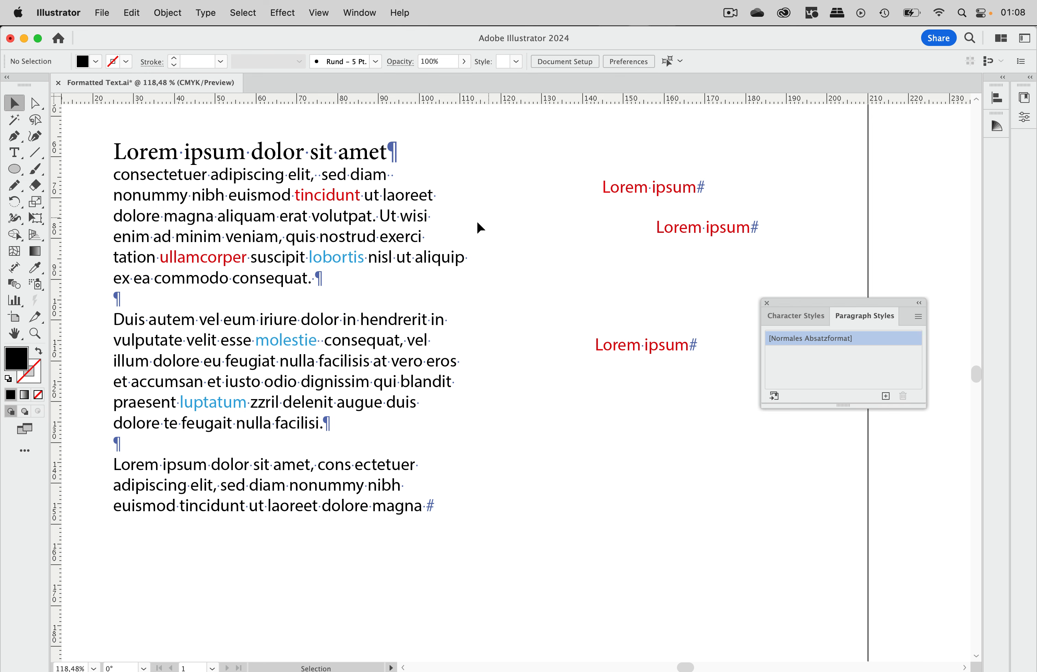
left_click(417, 216)
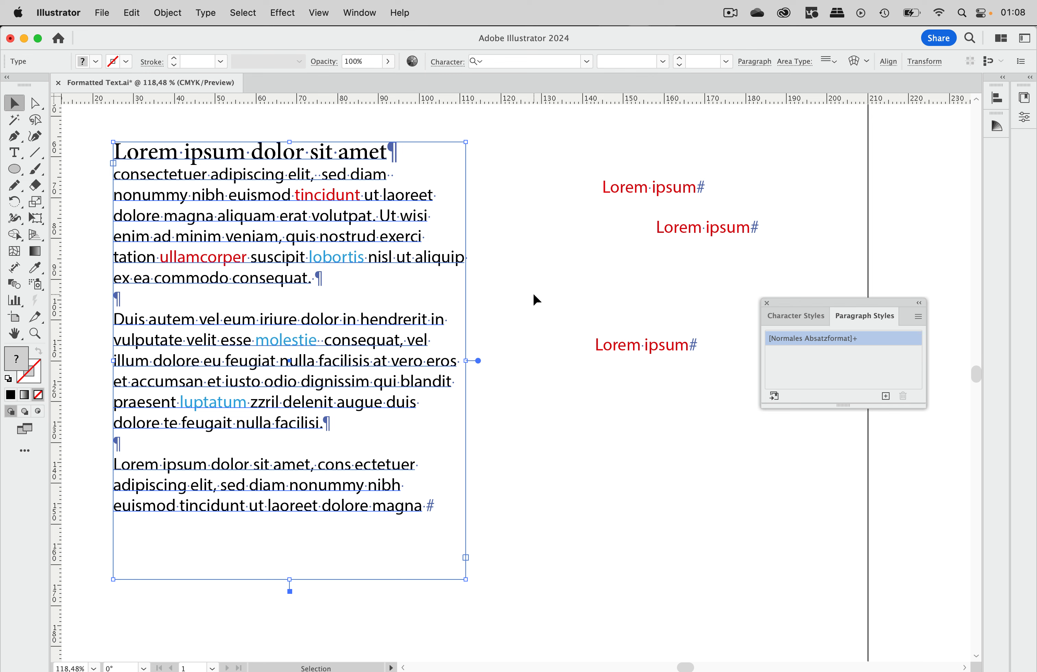
left_click(132, 13)
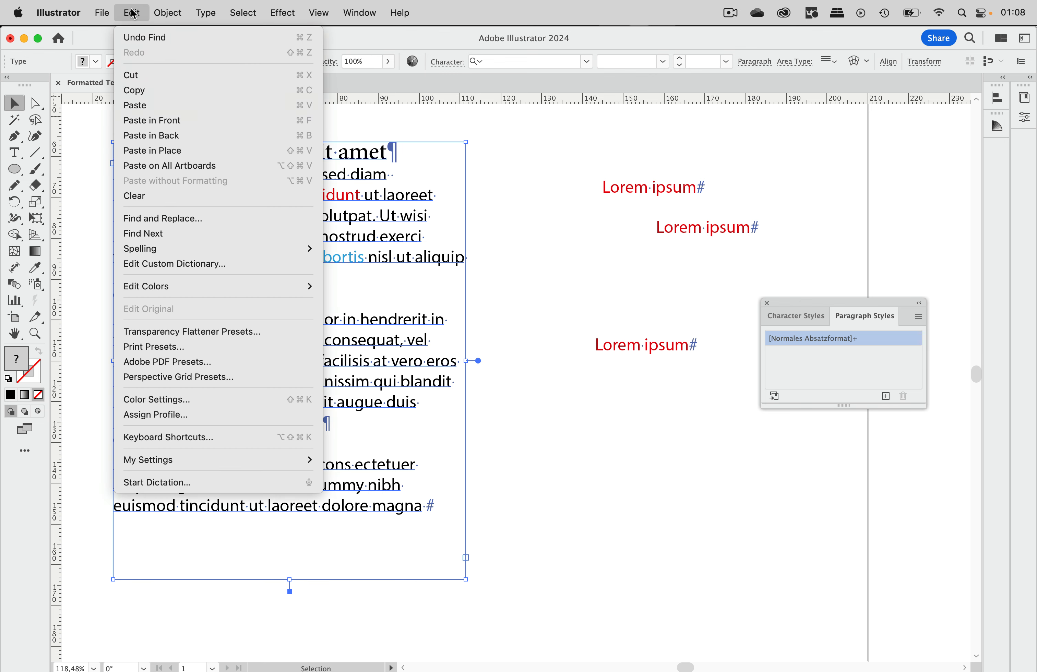
left_click(131, 90)
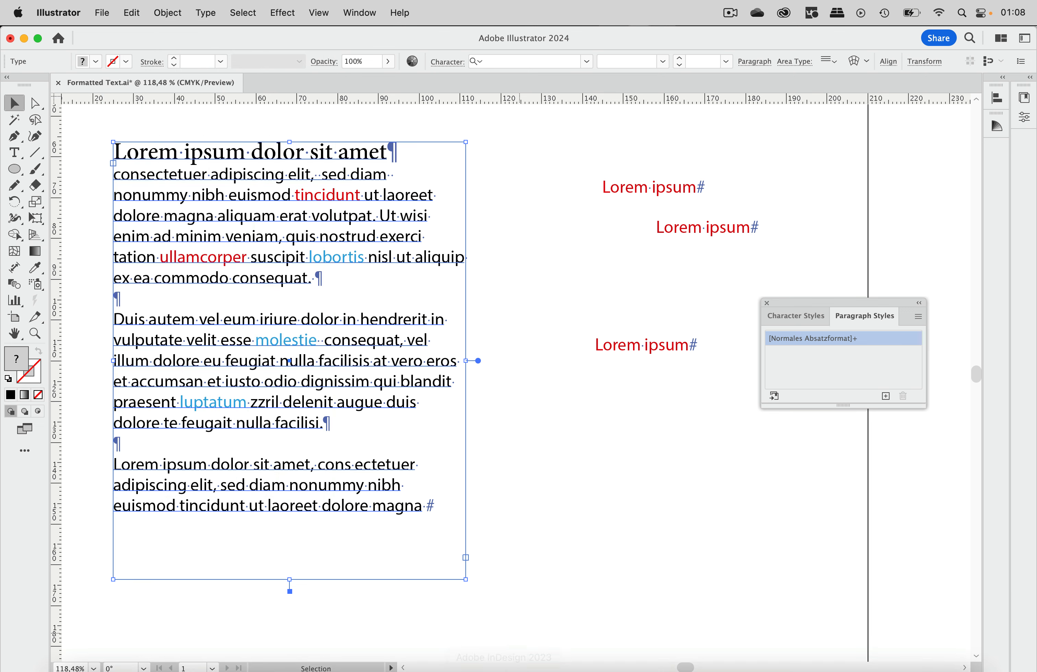
- Switch to InDesign and paste the copied text, keeping its original formatting
mouse_move(505, 669)
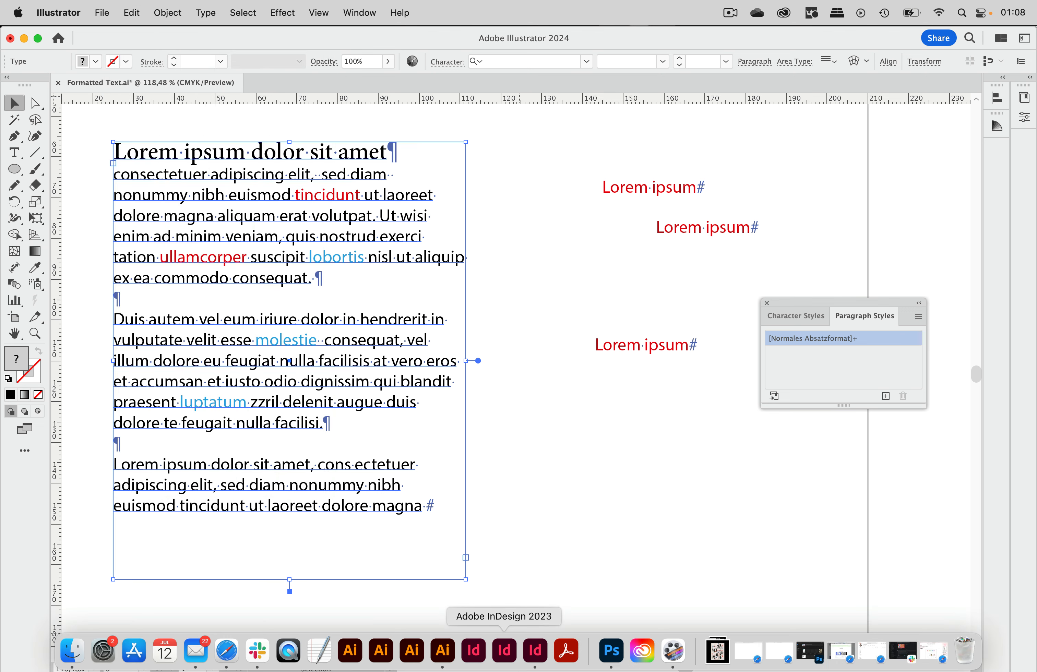
left_click(535, 651)
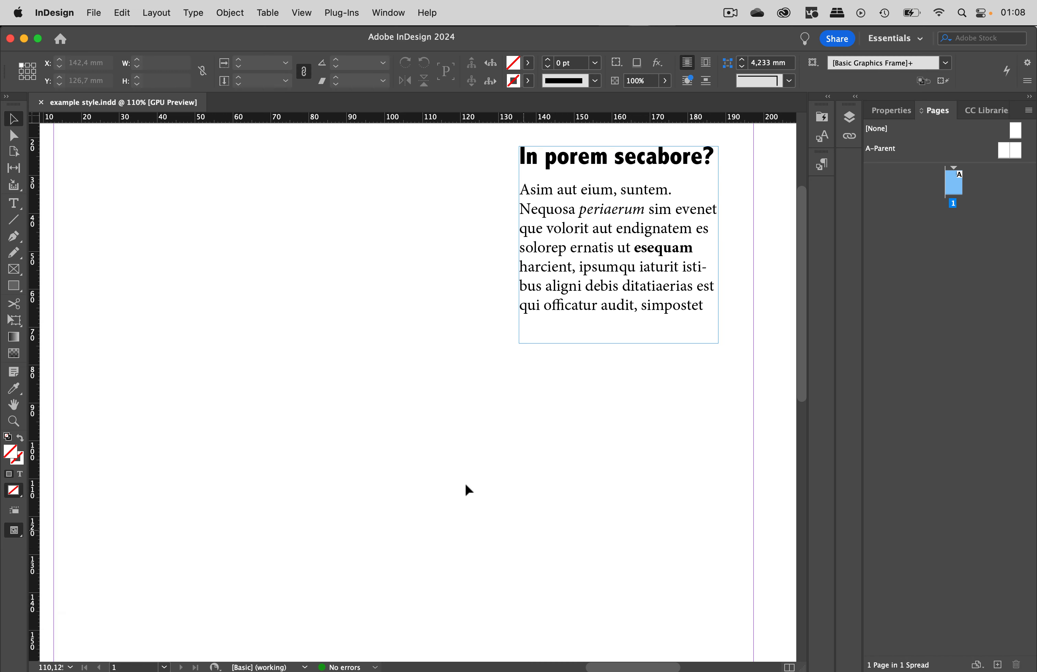
left_click(126, 13)
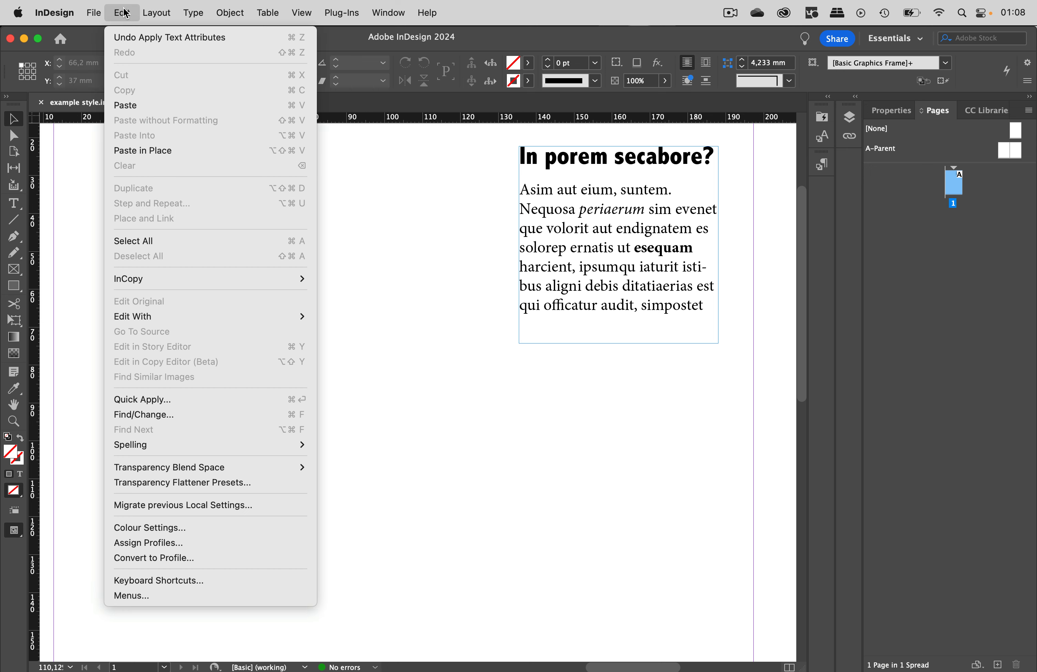
left_click(131, 105)
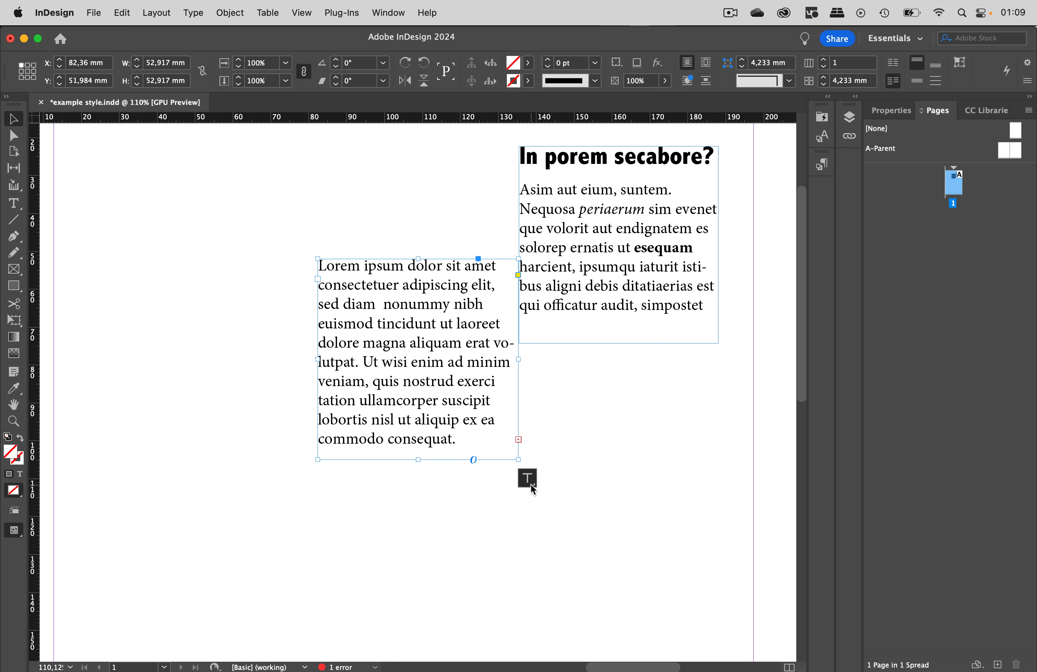
left_click(550, 480)
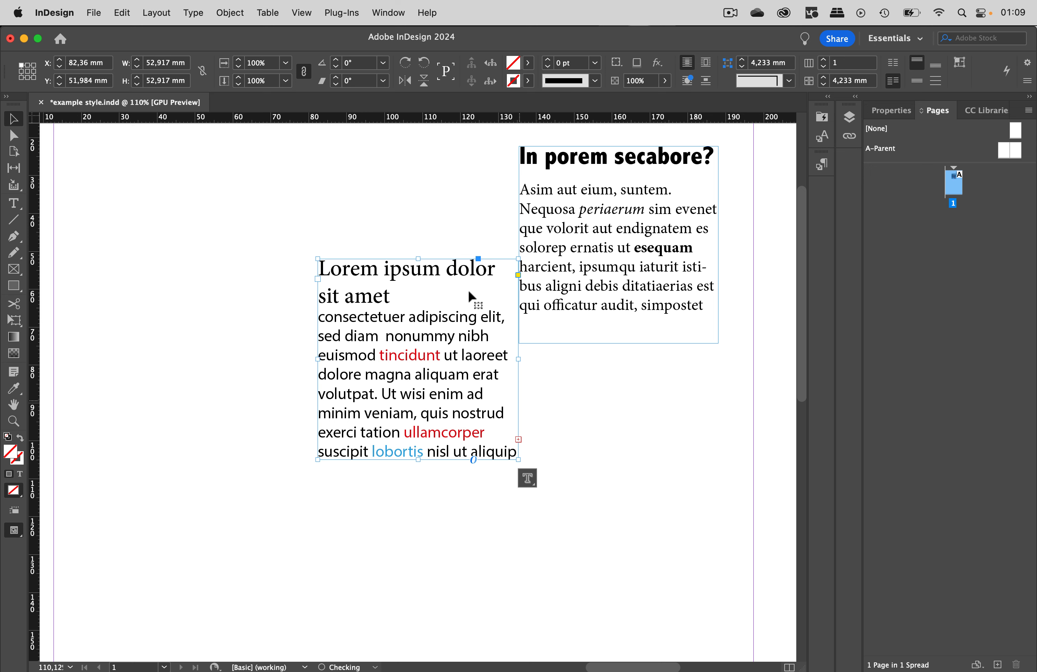
- Move the pasted text frame up and left and enlarge it to about 99 × 101 mm
left_click_drag(384, 318, 154, 255)
left_click_drag(289, 394, 465, 575)
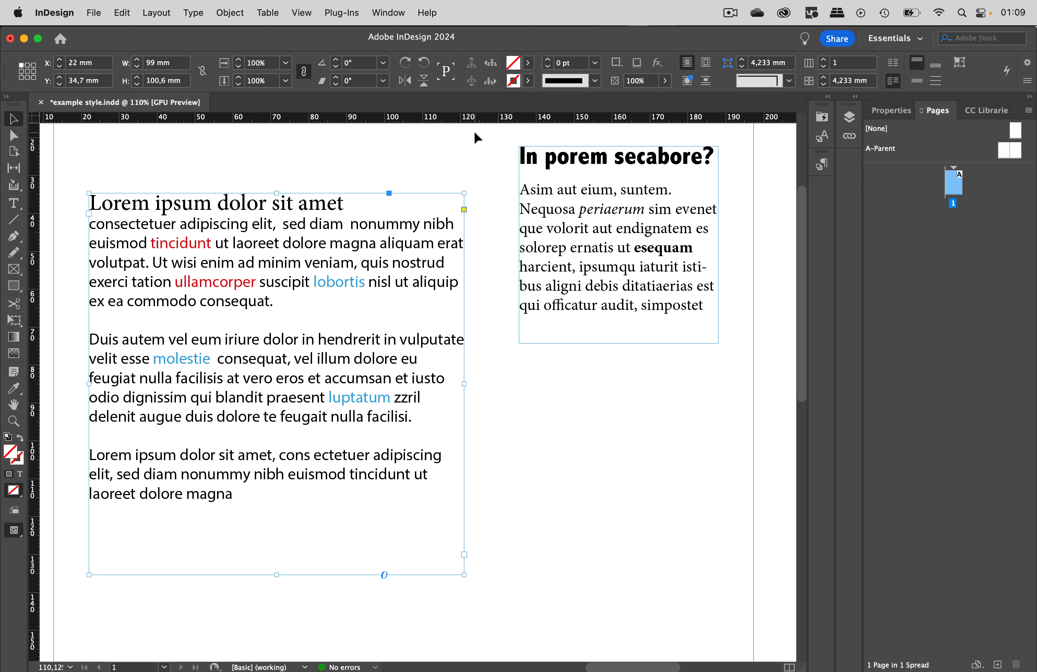
scroll(472, 166, "down", 1)
scroll(471, 166, "right", 1)
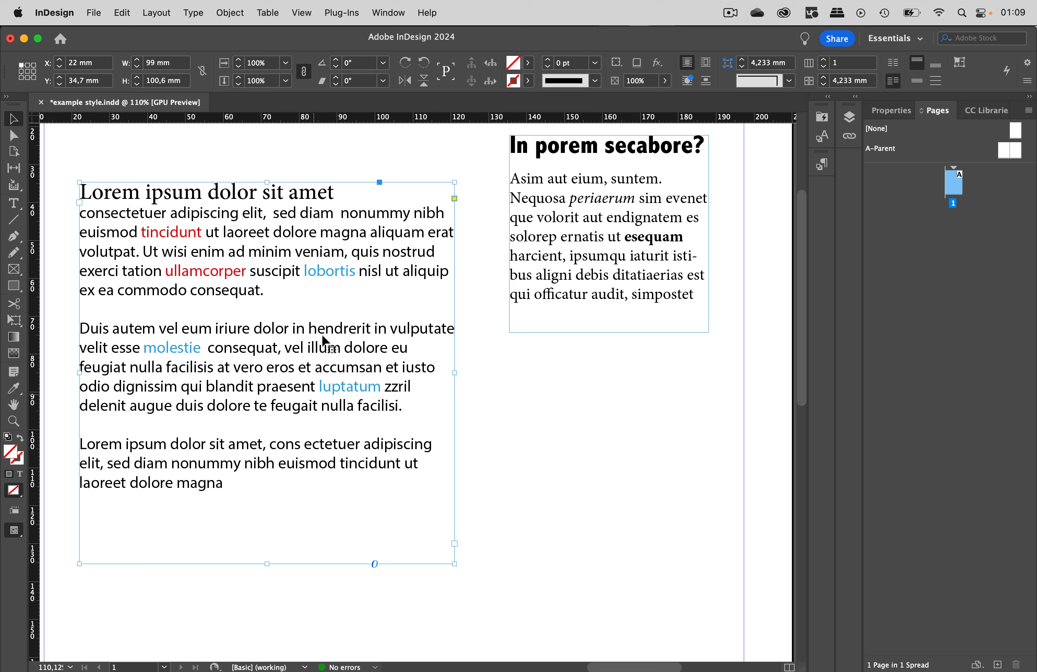
- Open the Character Styles panel and detach it from its panel group
left_click(391, 13)
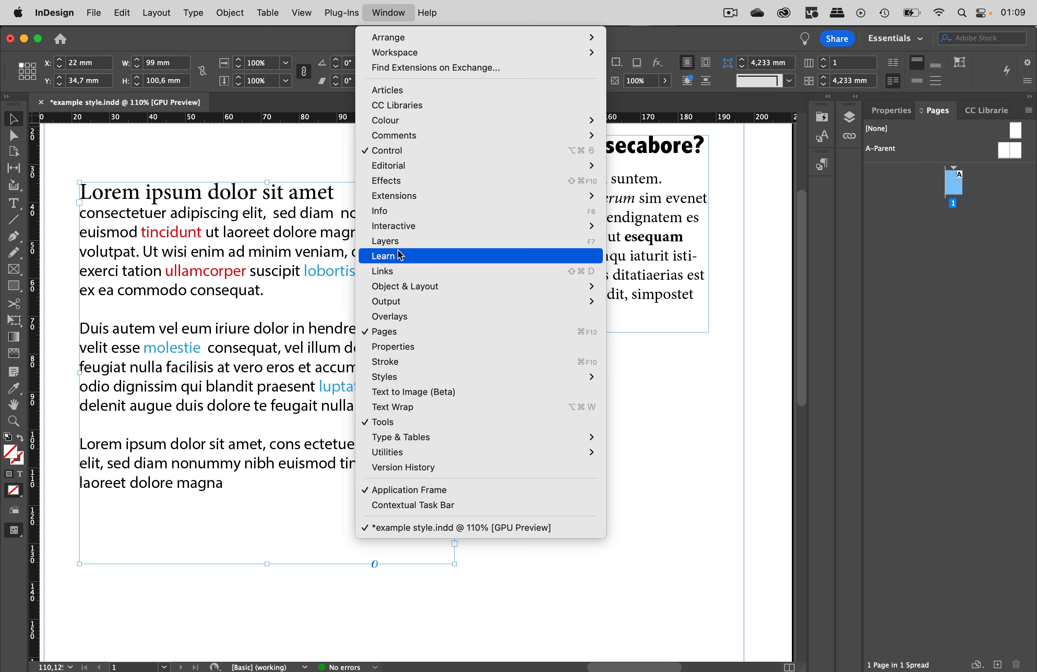
mouse_move(393, 376)
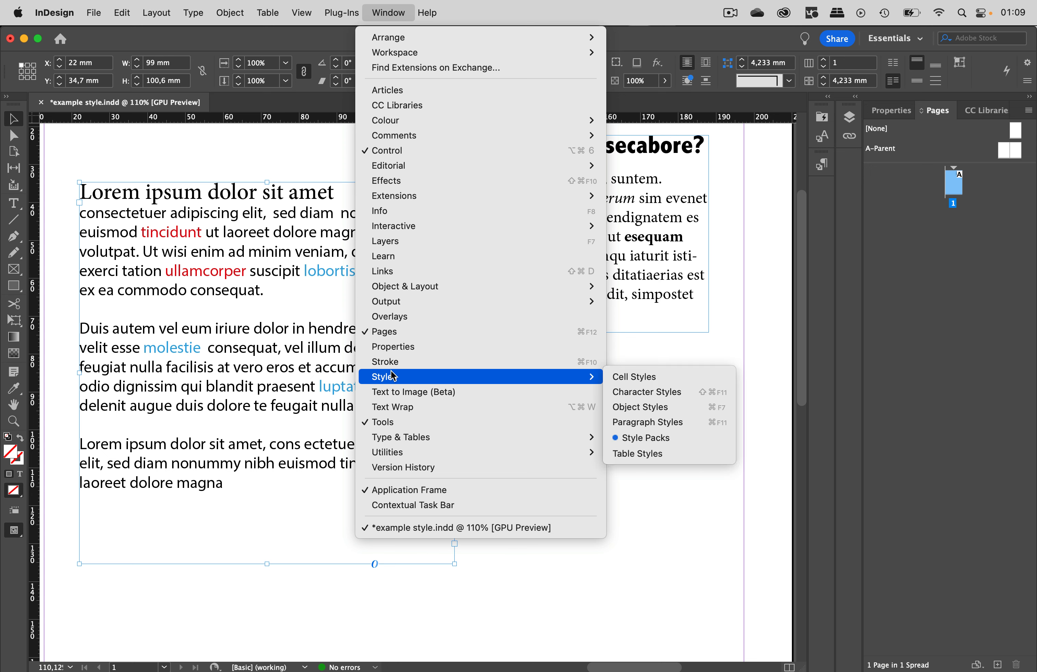
left_click(658, 393)
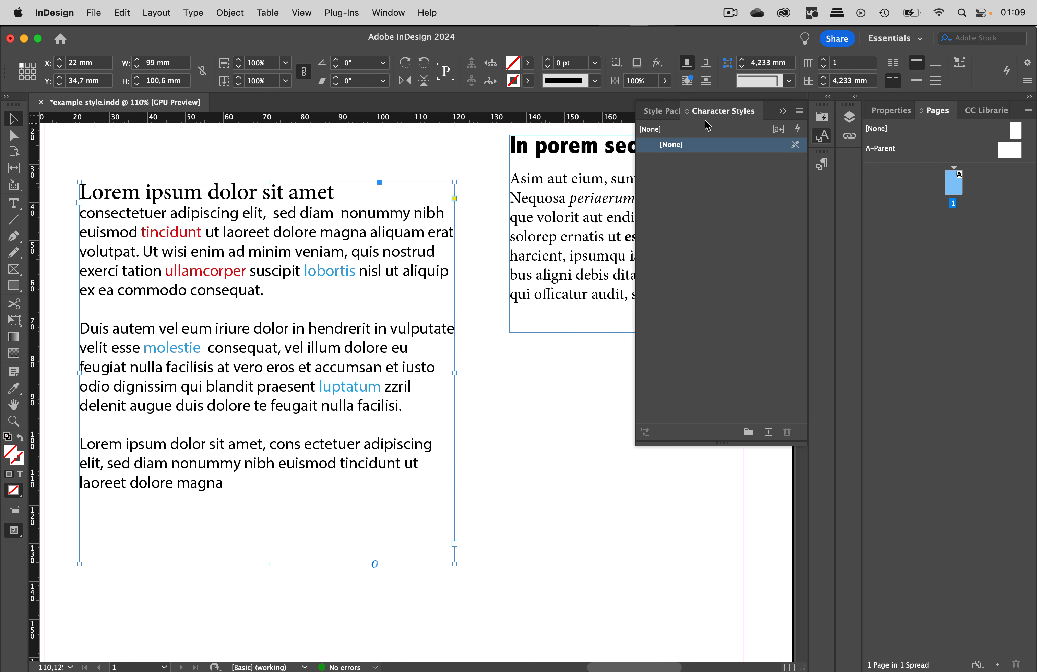
left_click_drag(721, 113, 495, 327)
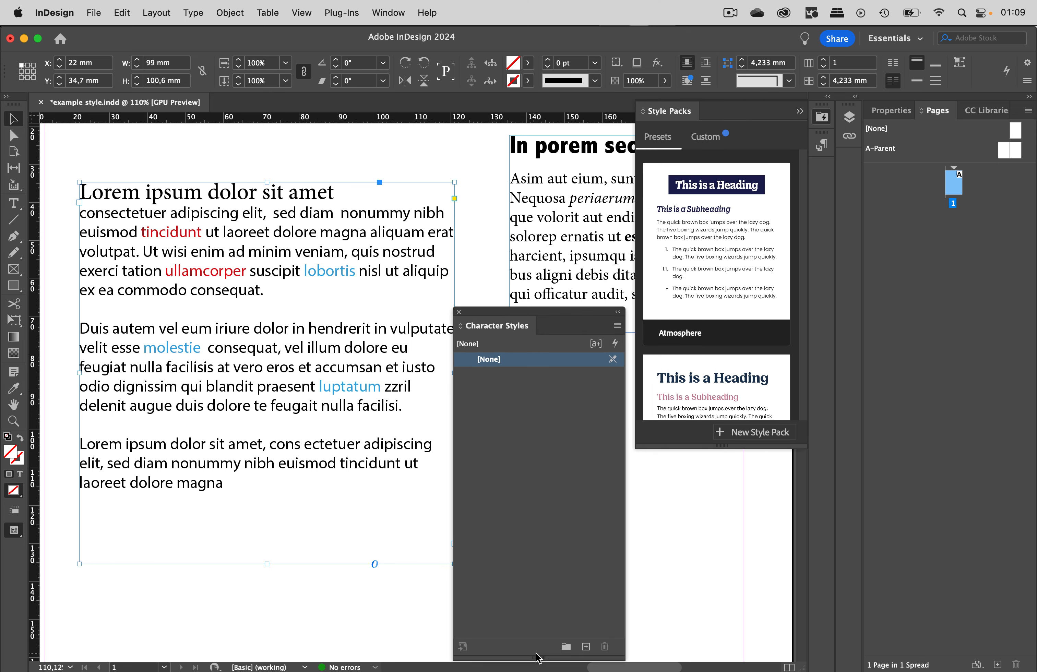
- Shorten the Character Styles panel and open the Paragraph Styles panel in place of Style Packs
left_click_drag(539, 657, 538, 525)
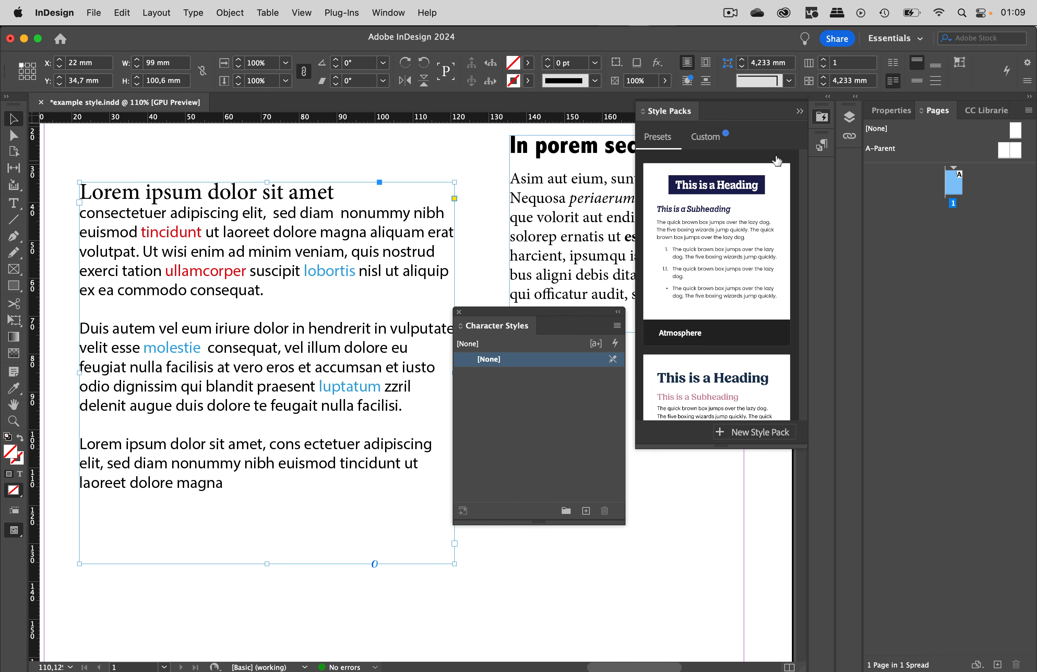
left_click(800, 112)
left_click(822, 145)
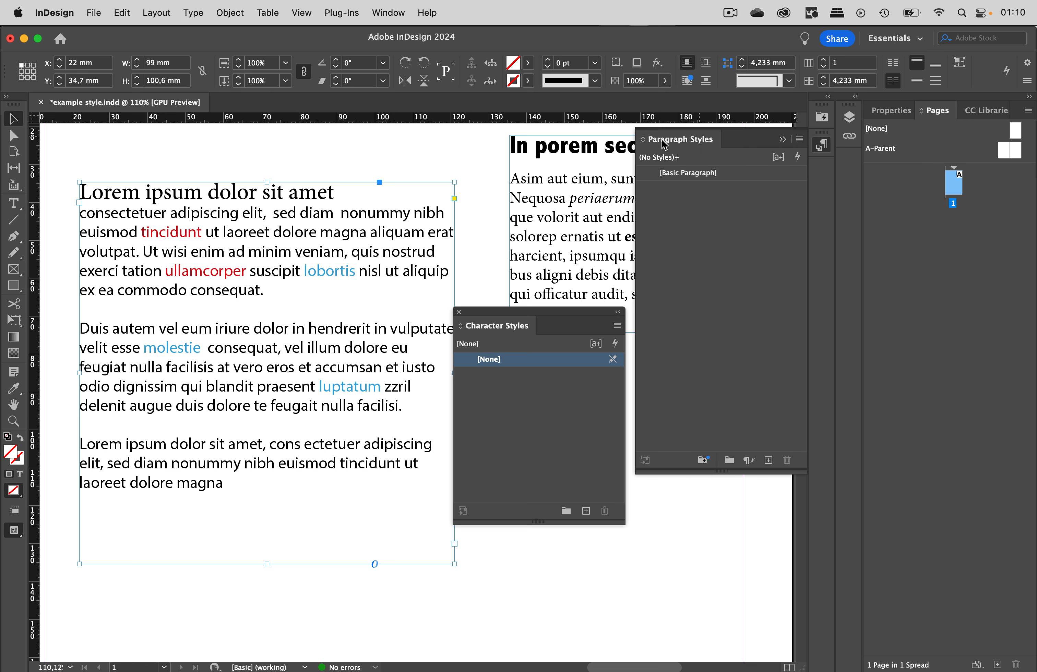
- Place the text cursor in the heading "In porem secabore?" and create a new paragraph style from it
scroll(520, 209, "right", 10)
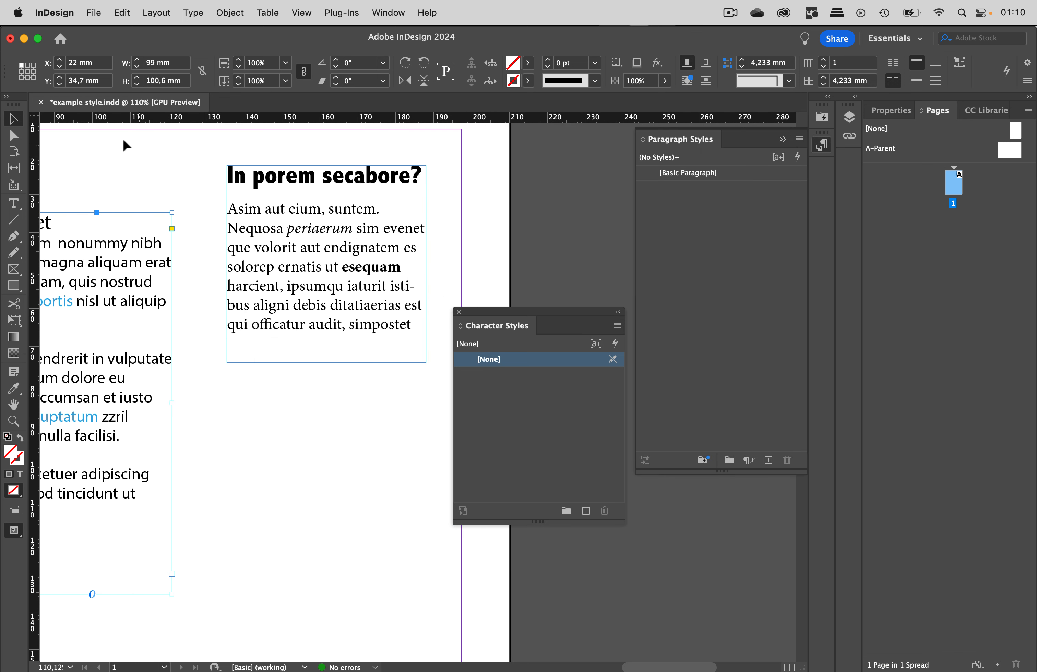
left_click(13, 203)
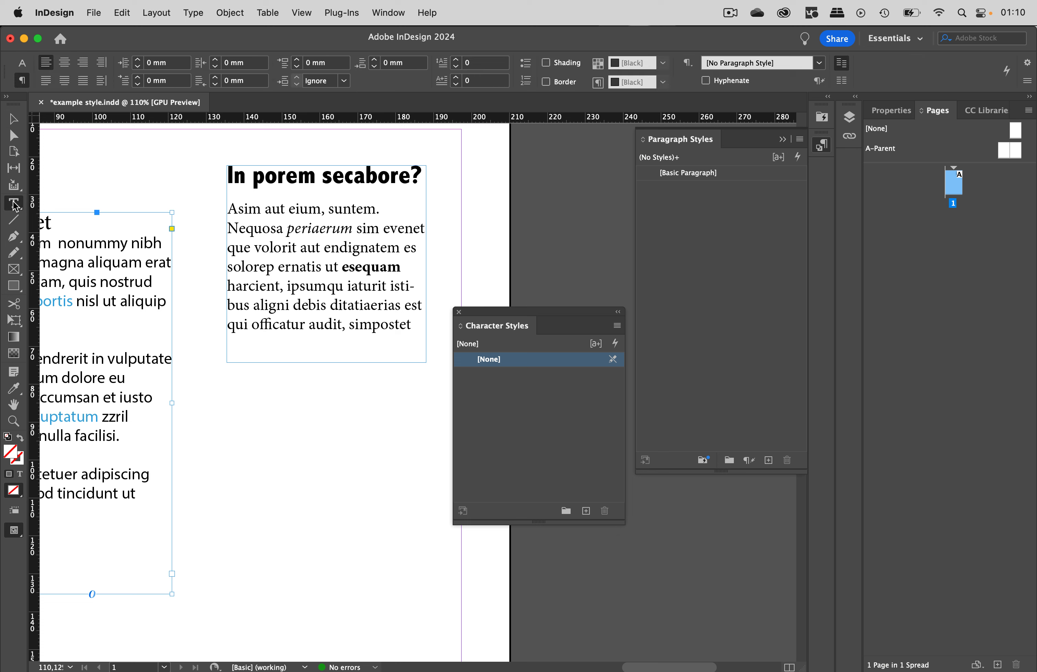
left_click(313, 177)
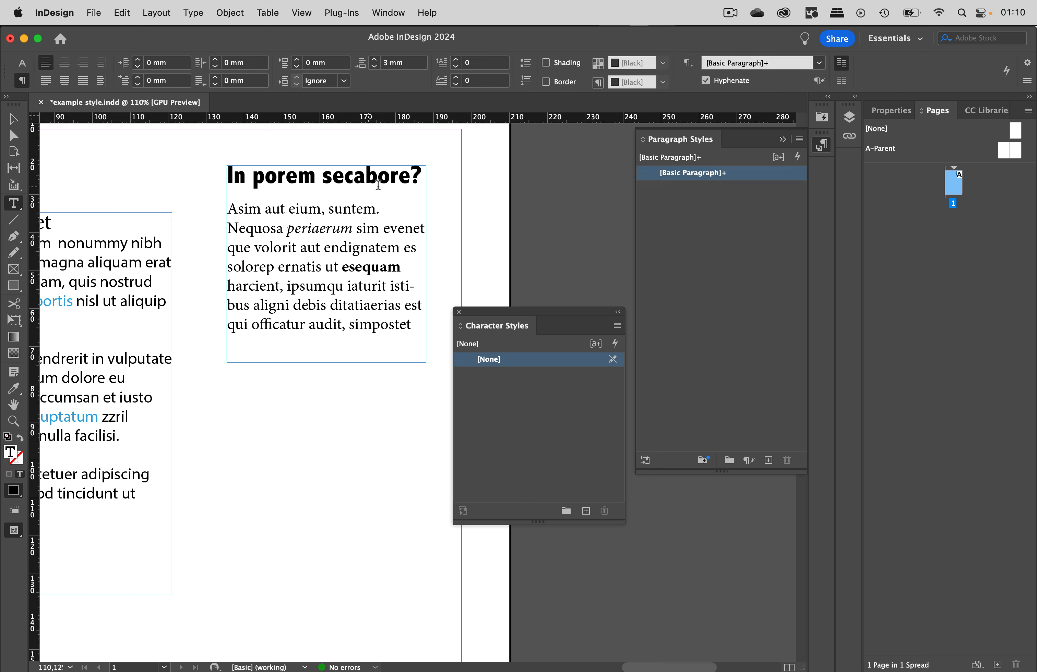
left_click(768, 461)
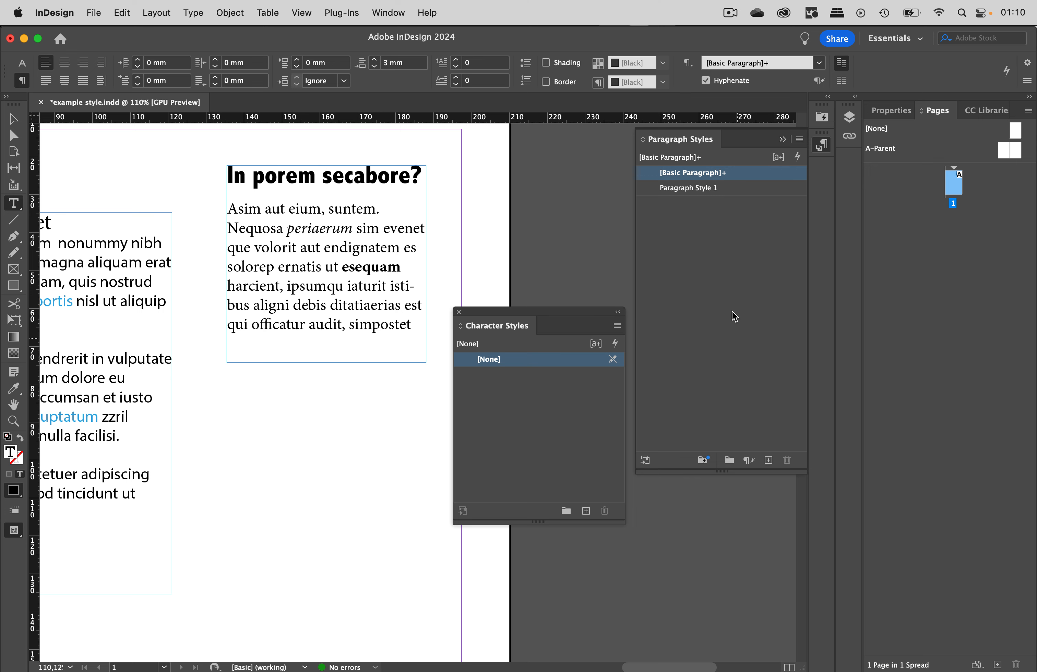
- Open the new paragraph style's options, review its character formats and spacing, and rename it Headline
double_click(747, 189)
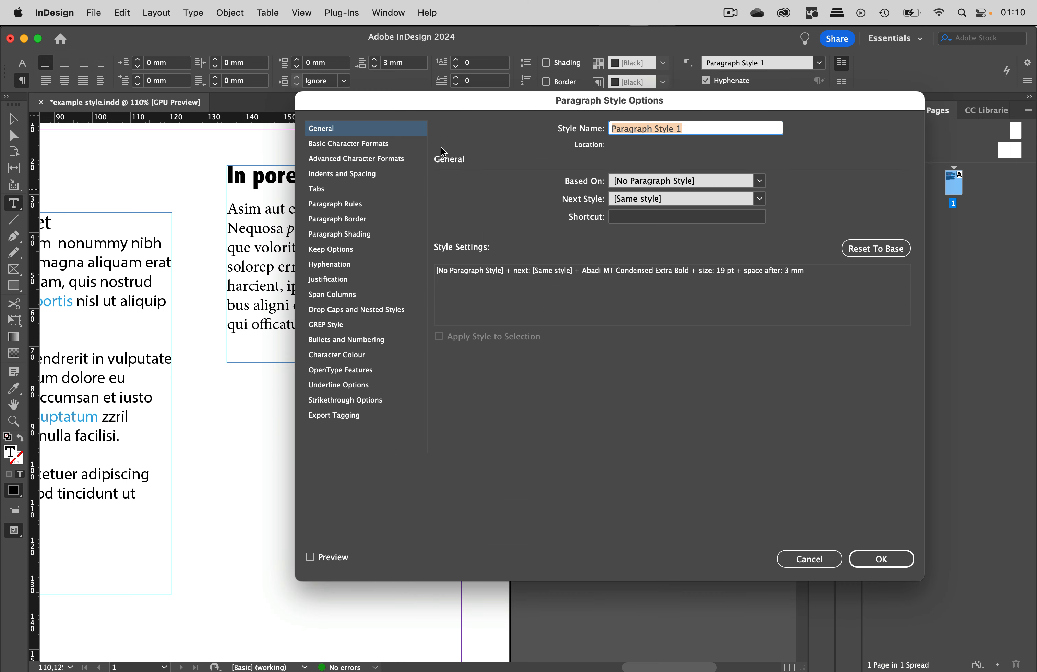
left_click(393, 146)
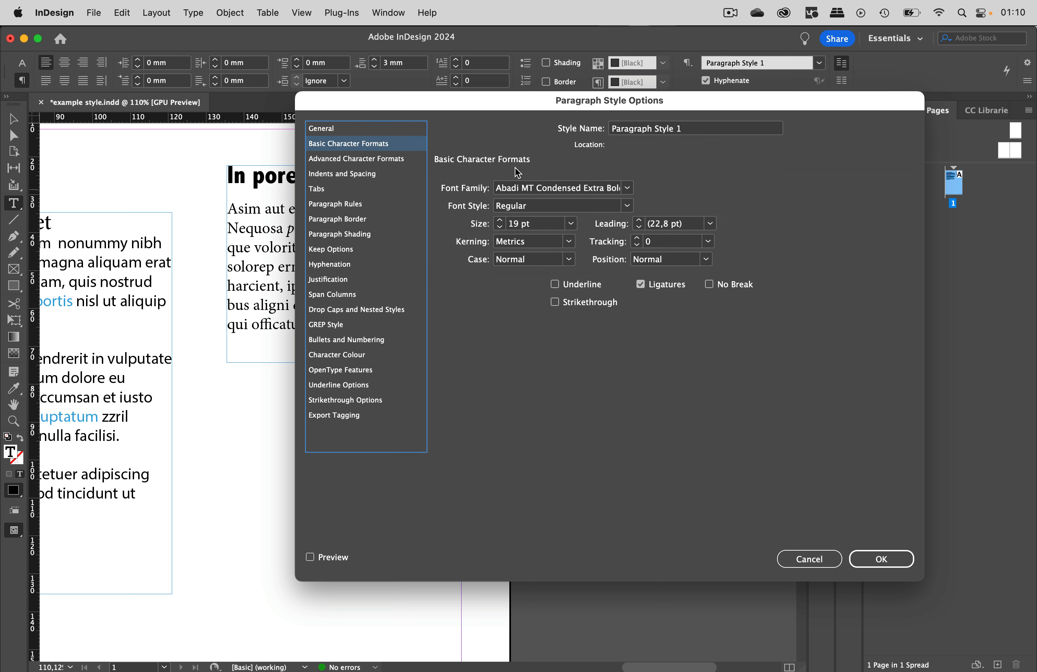
left_click(695, 130)
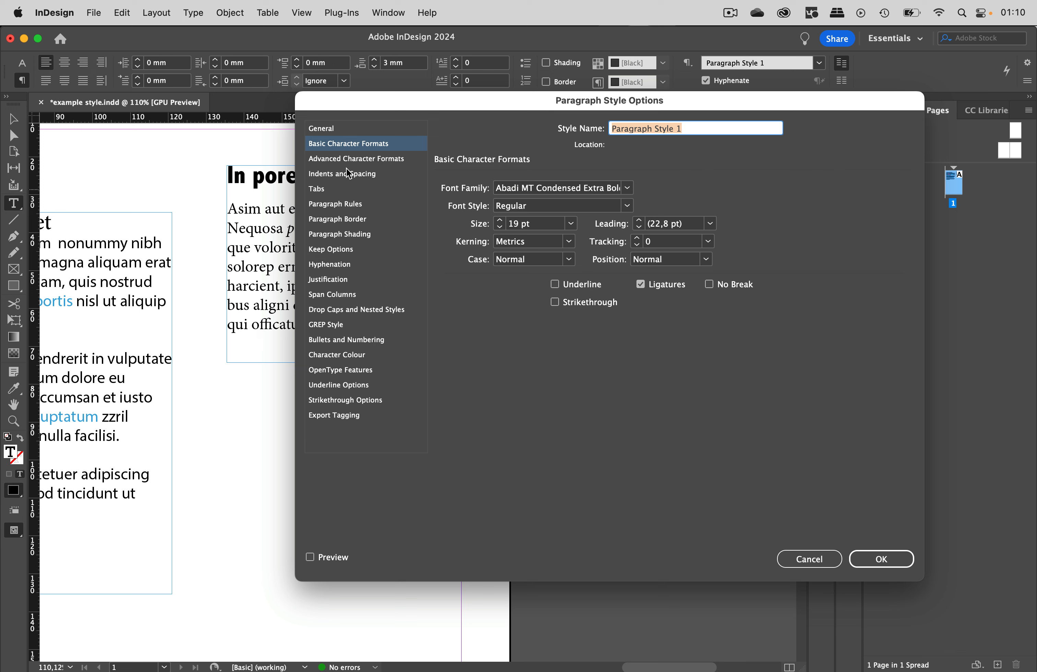
left_click(366, 181)
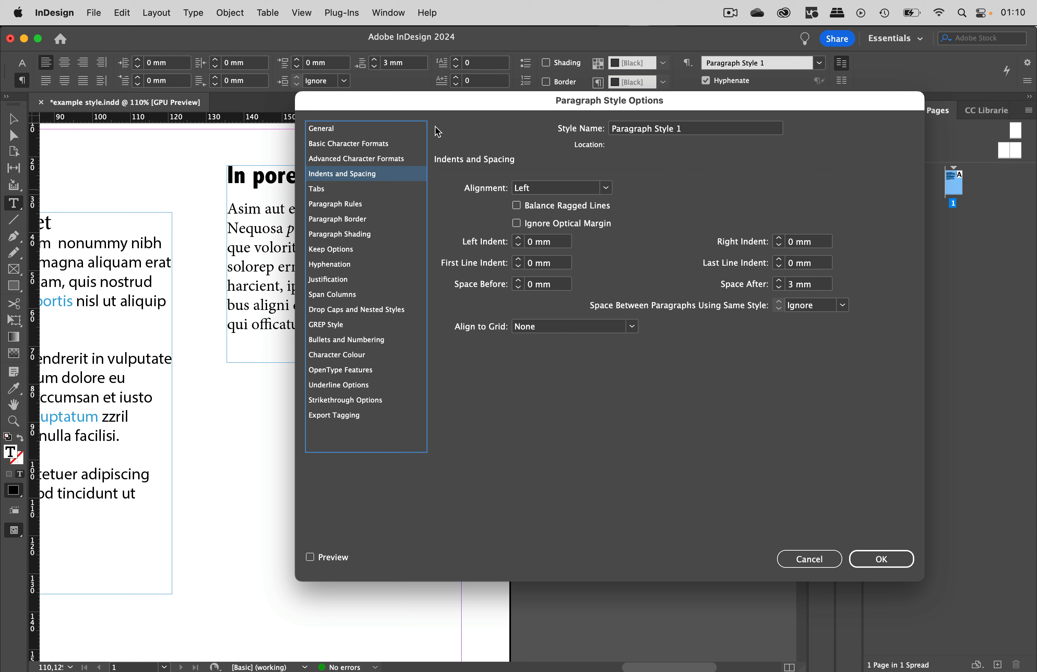
left_click(718, 130)
type("Headline")
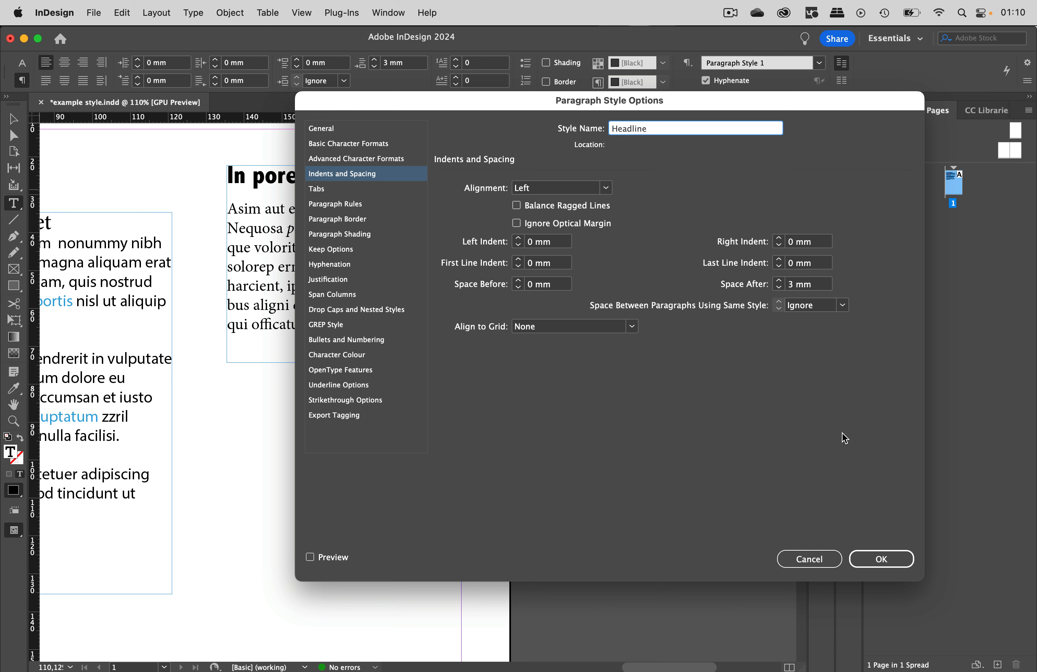
left_click(882, 558)
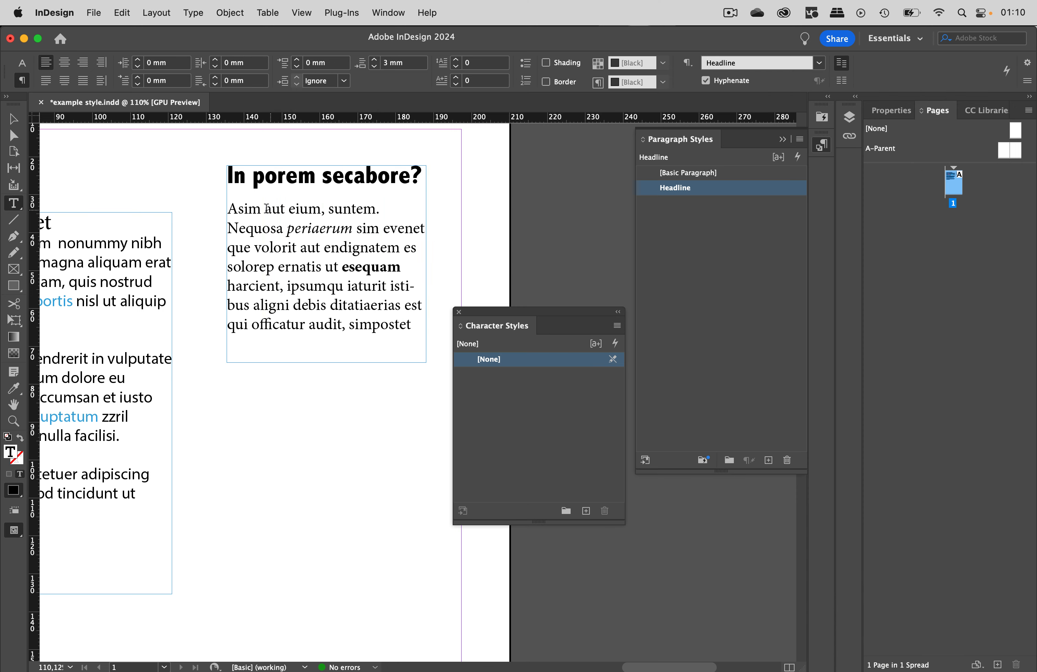
- Create a new paragraph style from the body text below the heading and name it Paragraph
left_click(250, 211)
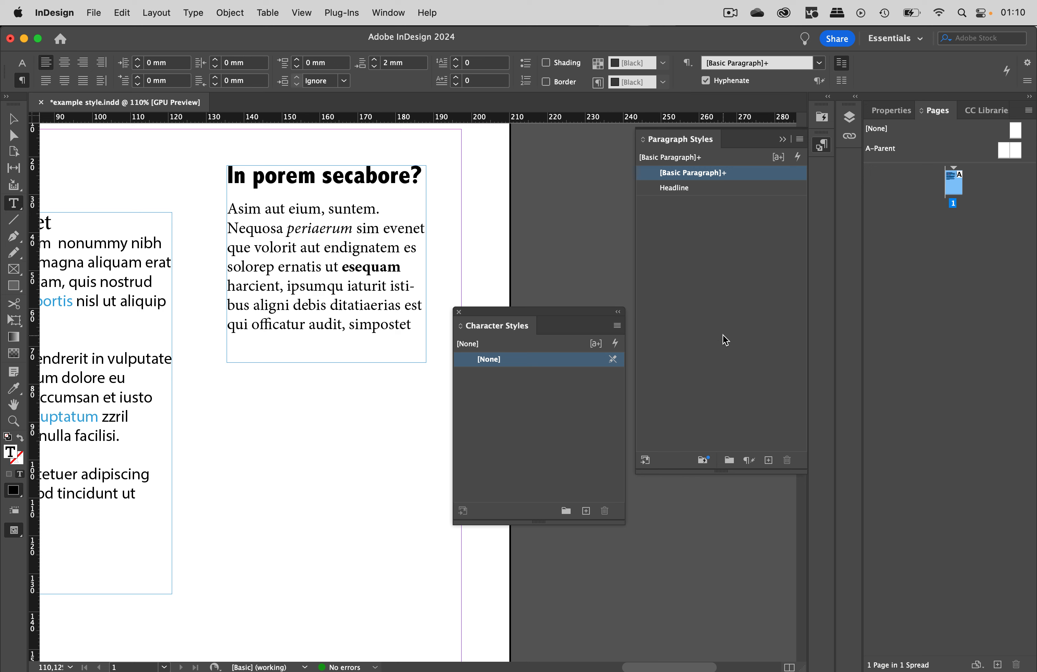
left_click(768, 460)
double_click(732, 189)
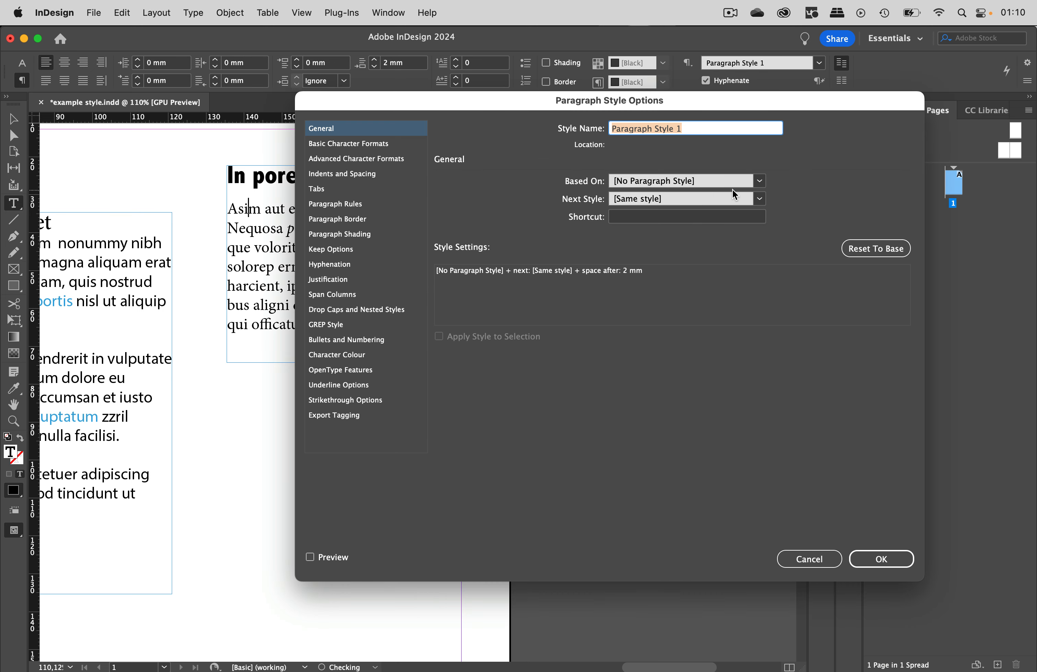
left_click(360, 144)
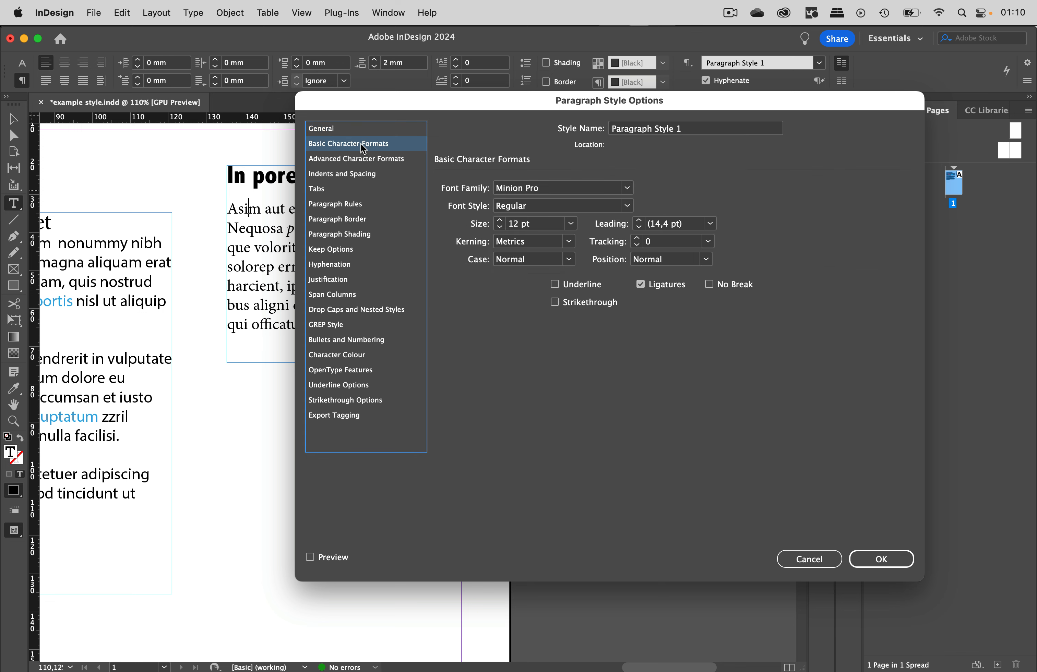
left_click(376, 174)
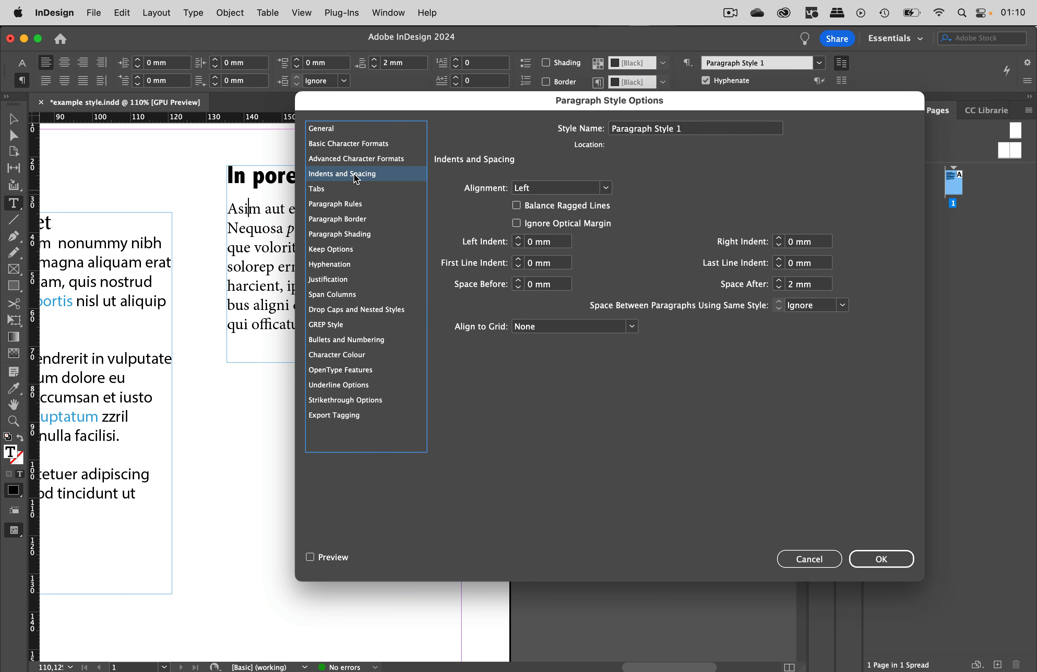
triple_click(692, 129)
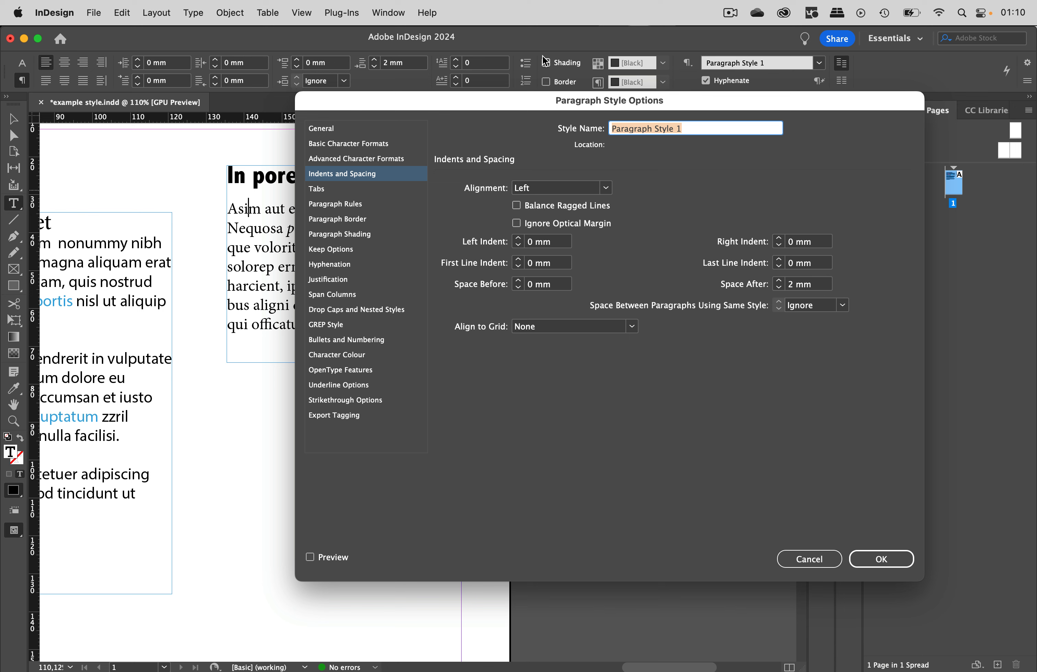
type("Paragra")
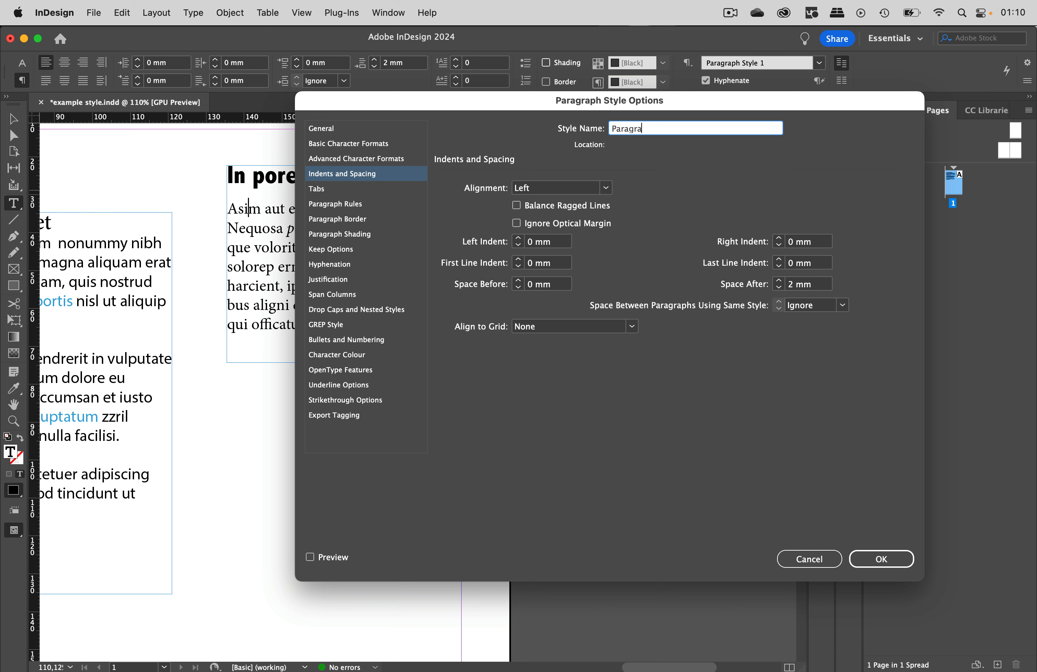
key("Return")
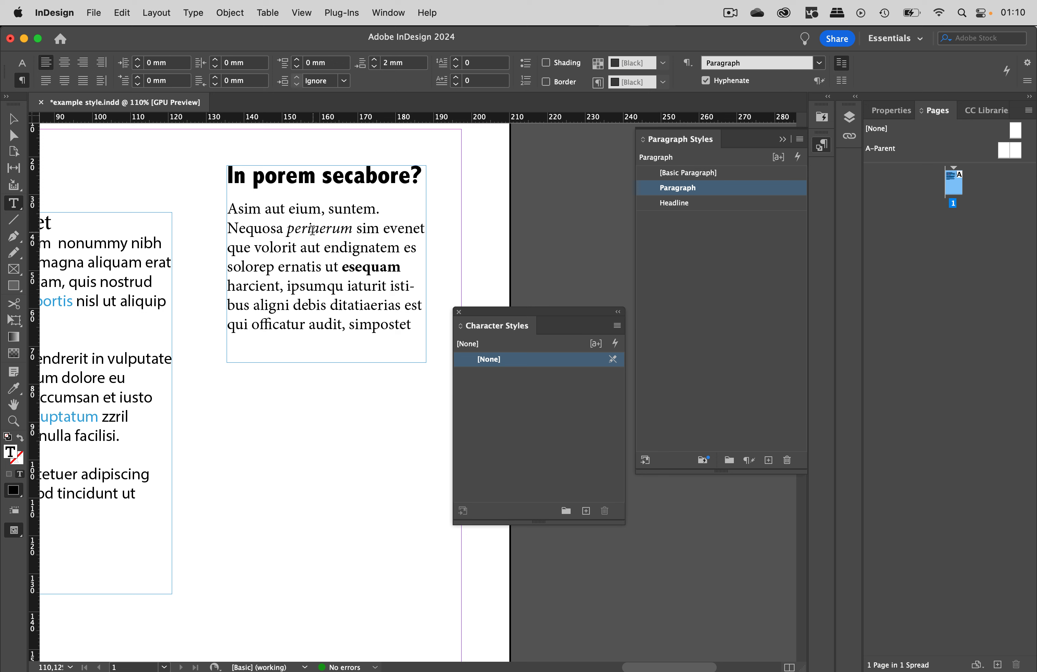
- Select the italic word "periaerum" and create a character style from it named italic
left_click_drag(290, 229, 354, 228)
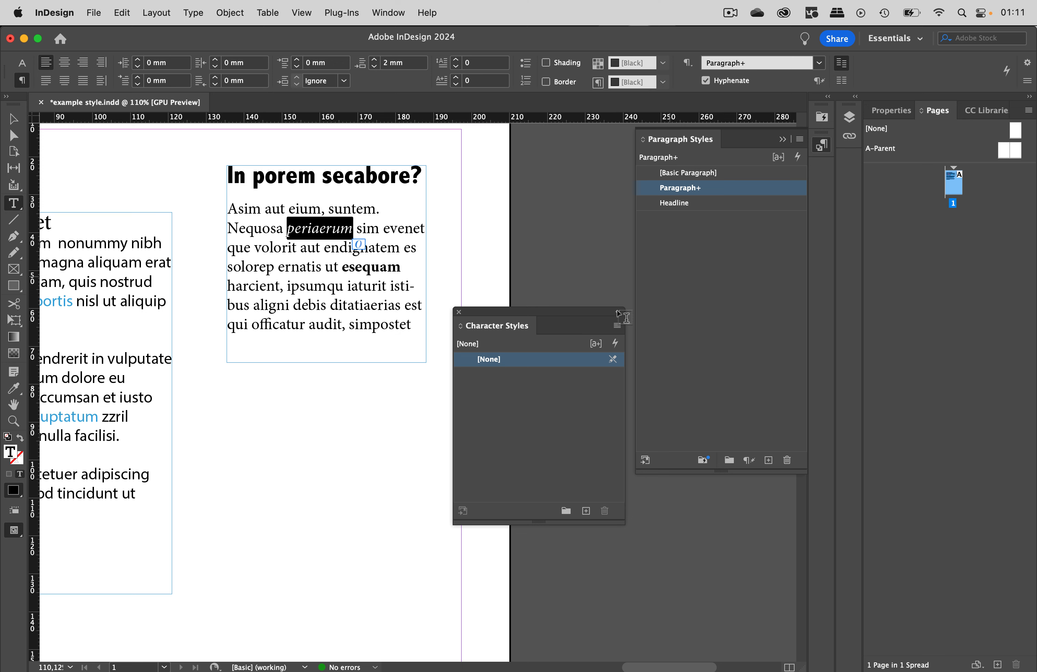
left_click(586, 510)
double_click(544, 379)
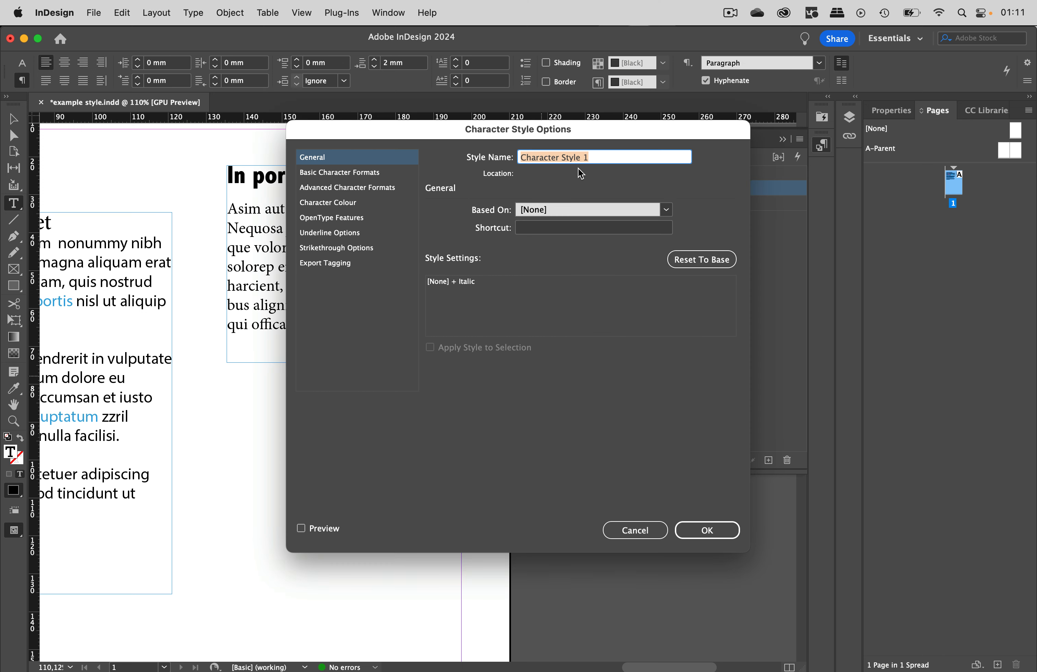
left_click_drag(506, 139, 625, 133)
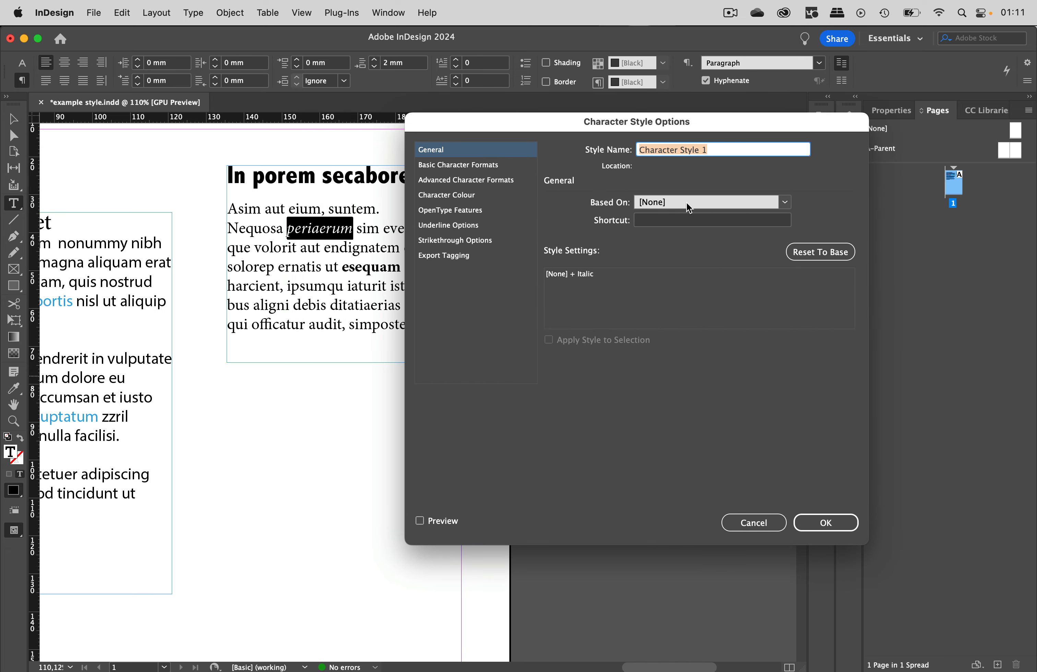
left_click(470, 165)
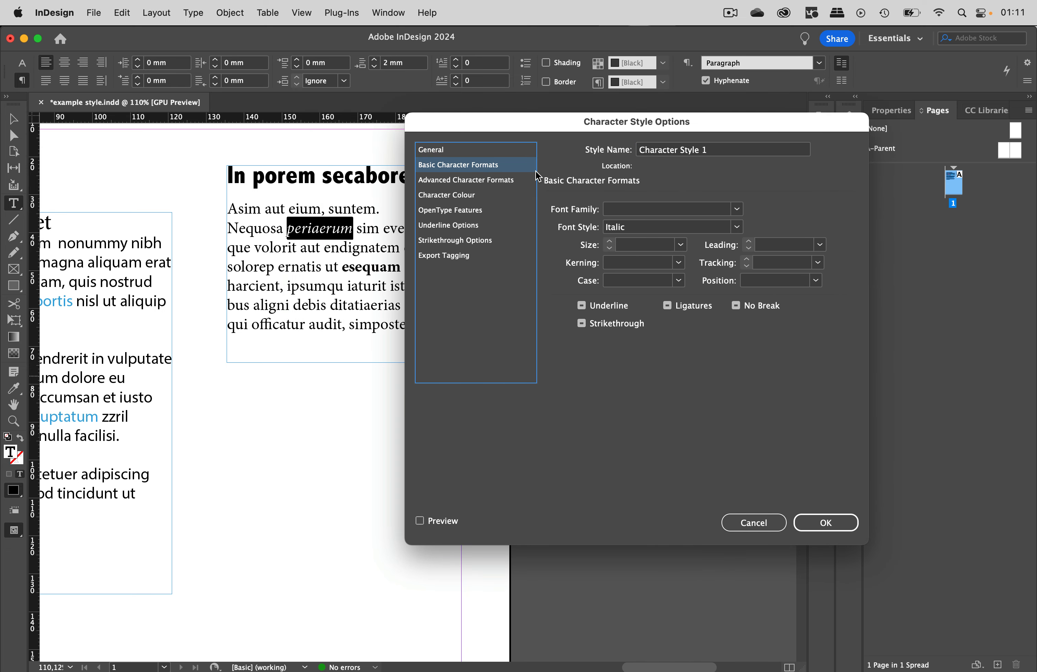
key("Tab")
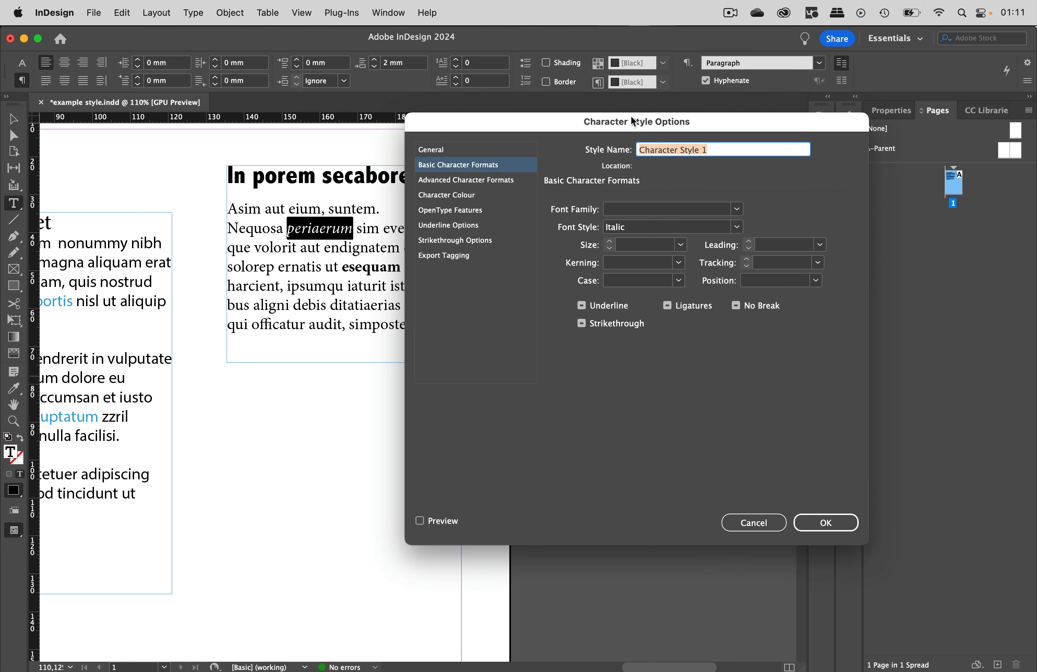
type("italic")
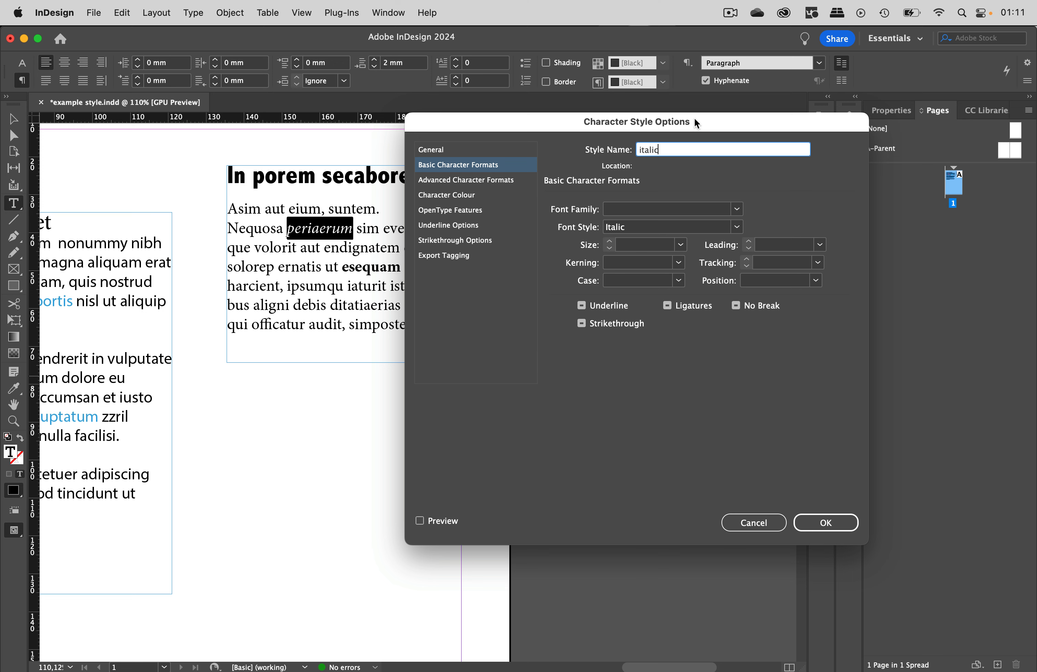
left_click(825, 524)
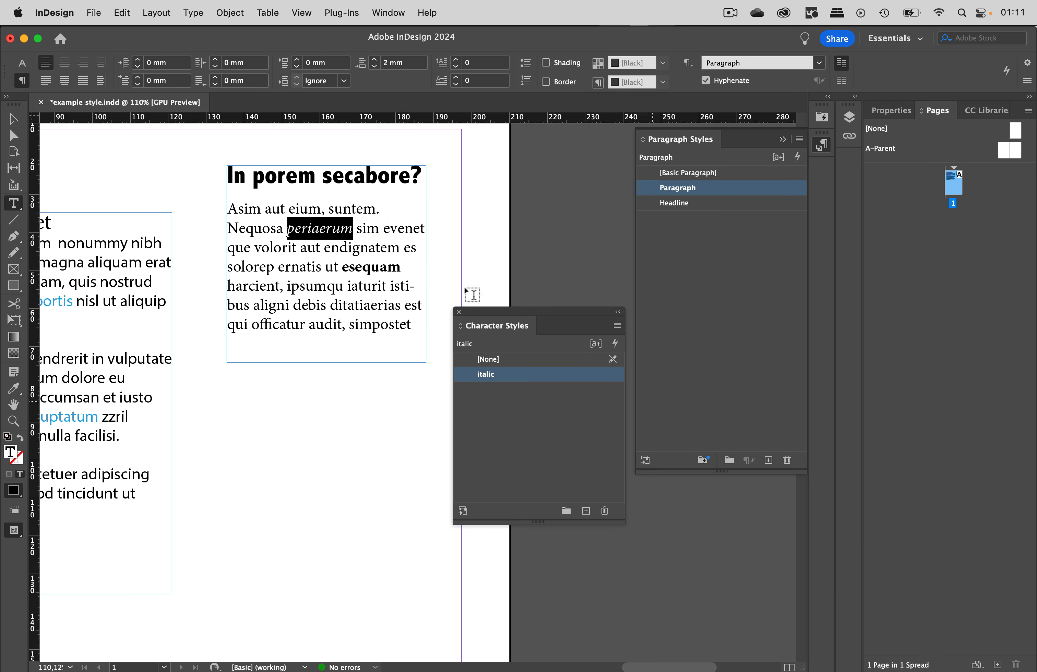
- Select the bold word "esequam" and create a character style from it named Bold
left_click_drag(343, 267, 400, 264)
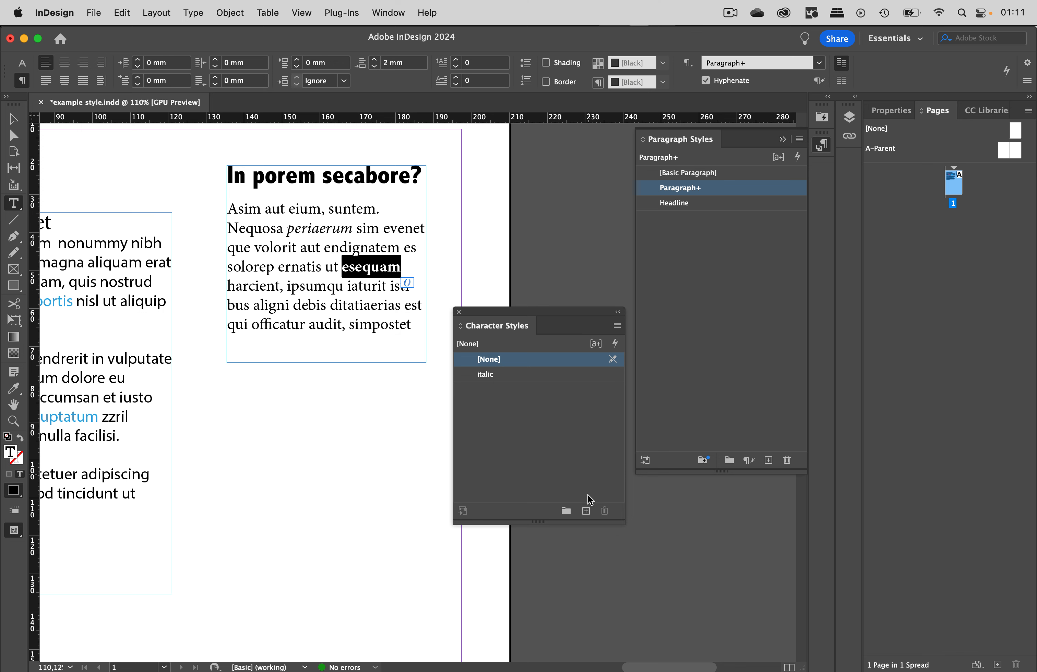
left_click(585, 511)
double_click(539, 392)
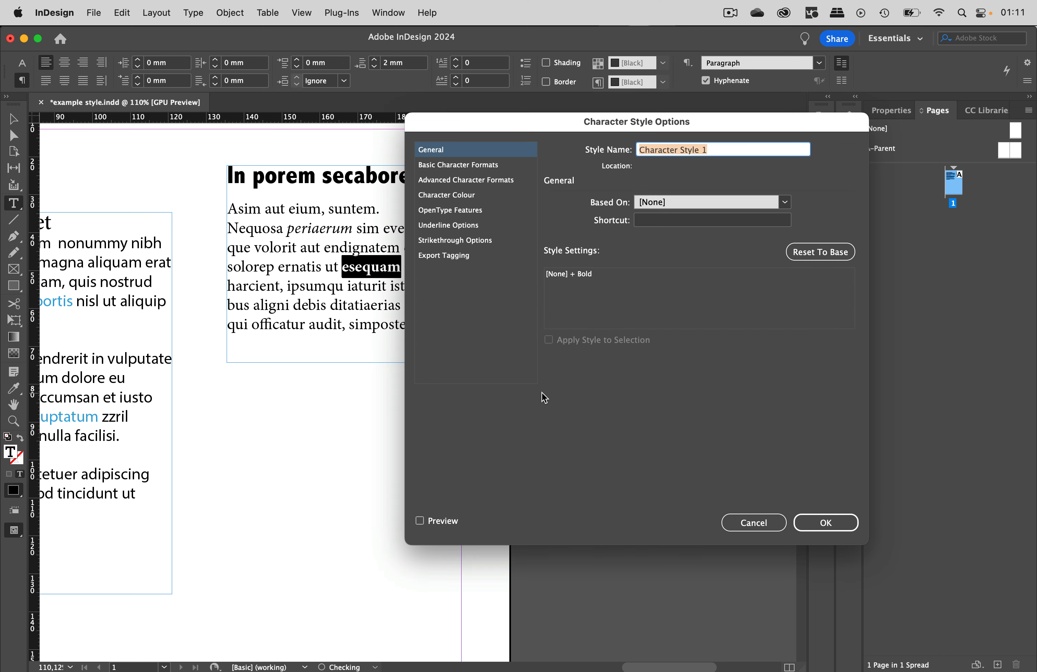
type("Bild")
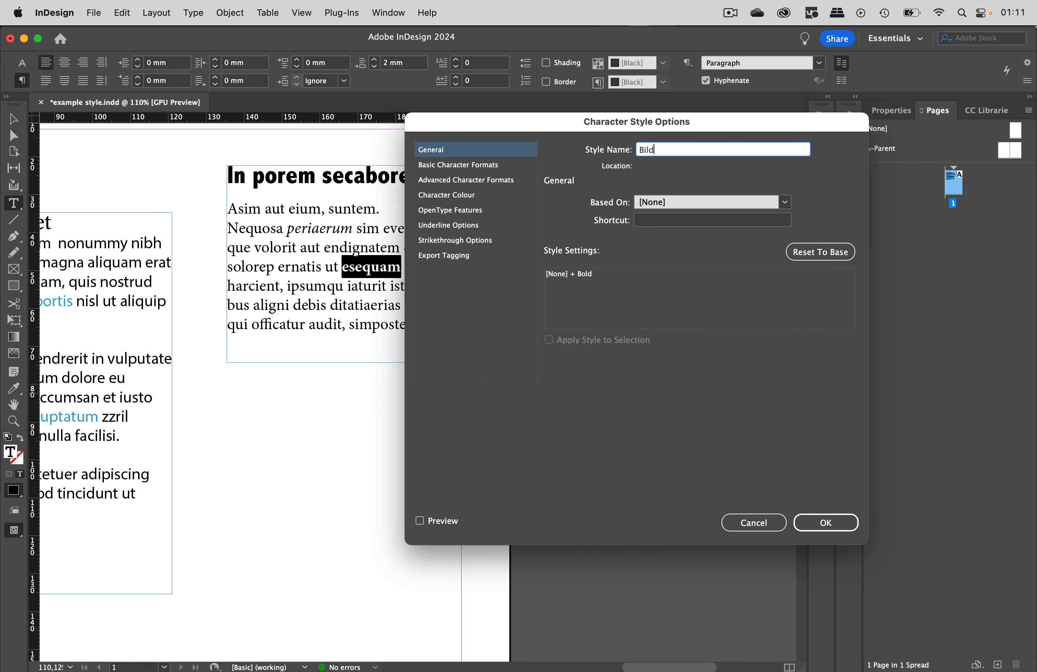
key("BackSpace")
key("BackSpace")
left_click(829, 525)
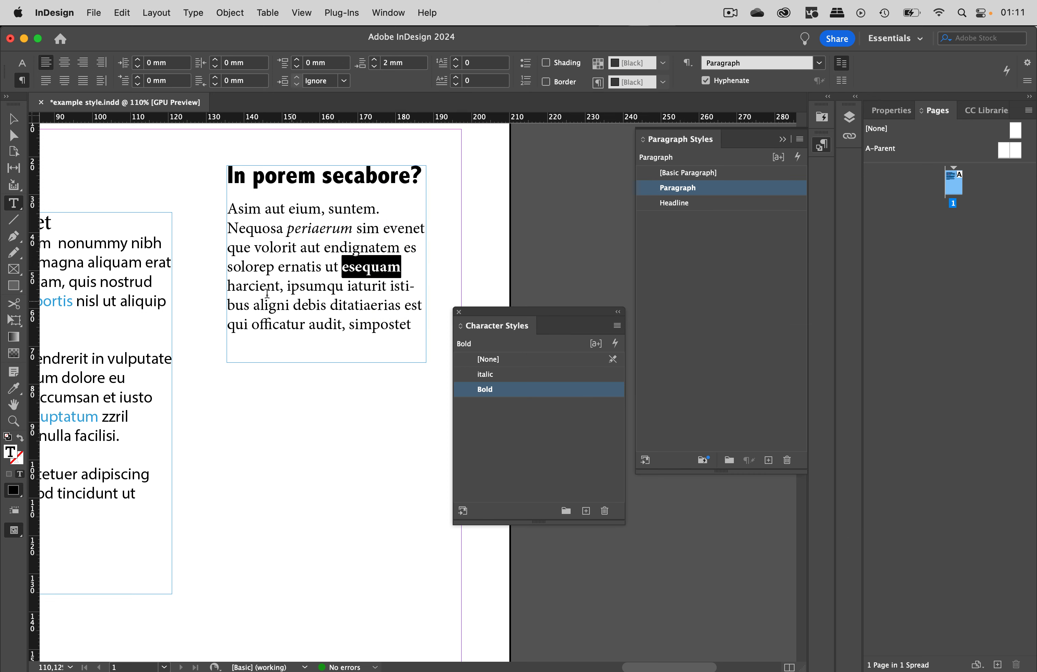
- Move the Character Styles panel lower and deselect everything with the Selection tool
scroll(201, 343, "left", 10)
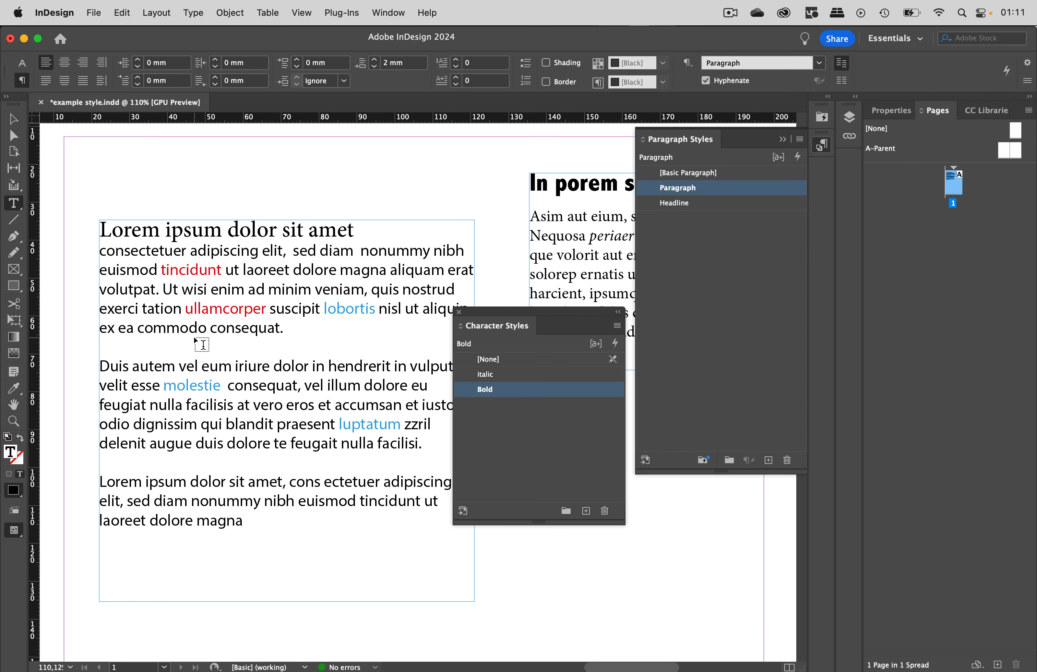
scroll(194, 337, "down", 2)
left_click_drag(493, 309, 595, 398)
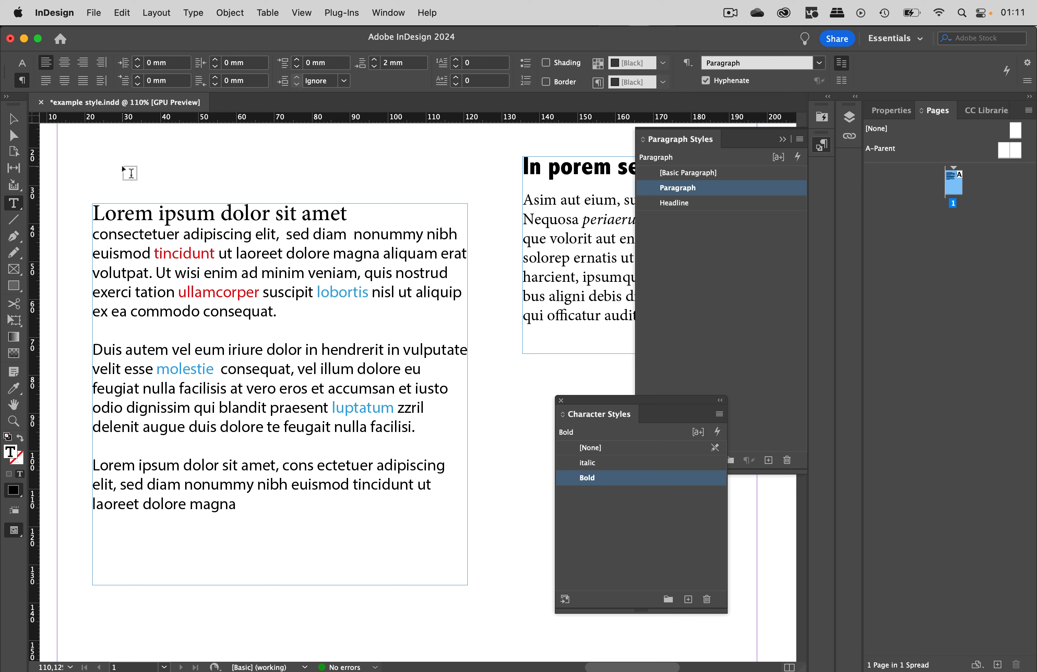
left_click(14, 118)
left_click(152, 166)
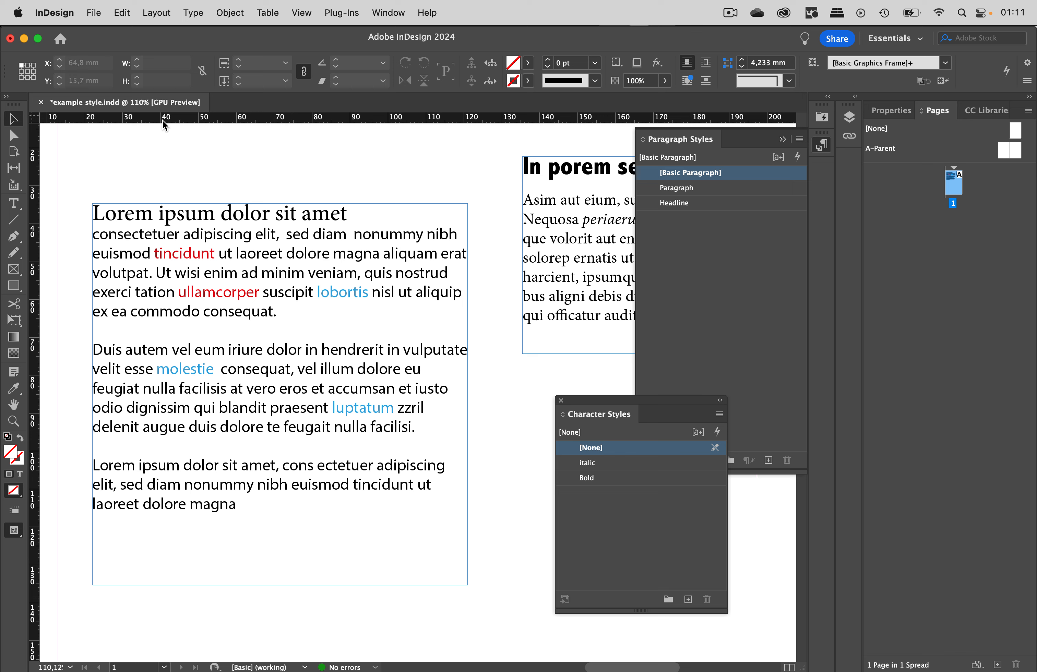
- Open the Find/Change dialog and move it over the main text frame
left_click(122, 13)
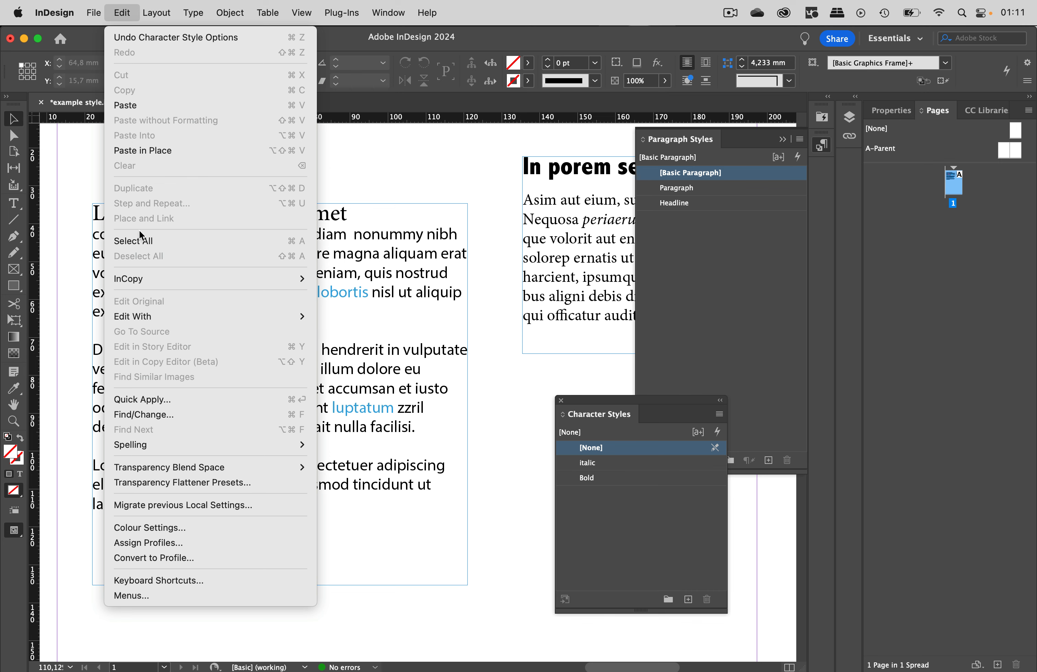
left_click(155, 416)
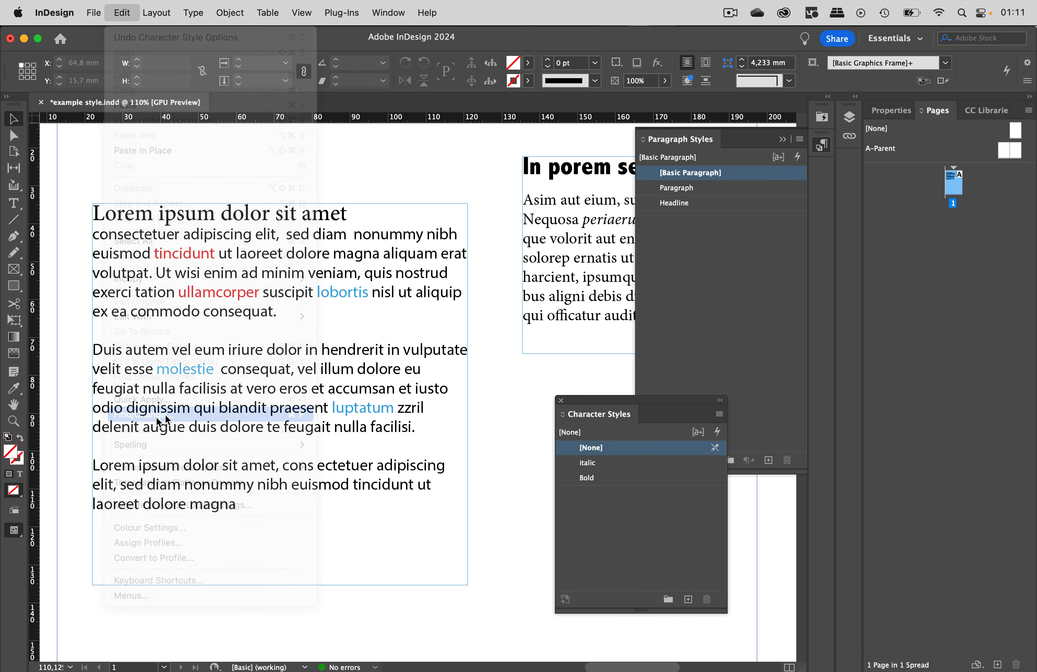
left_click_drag(585, 135, 383, 137)
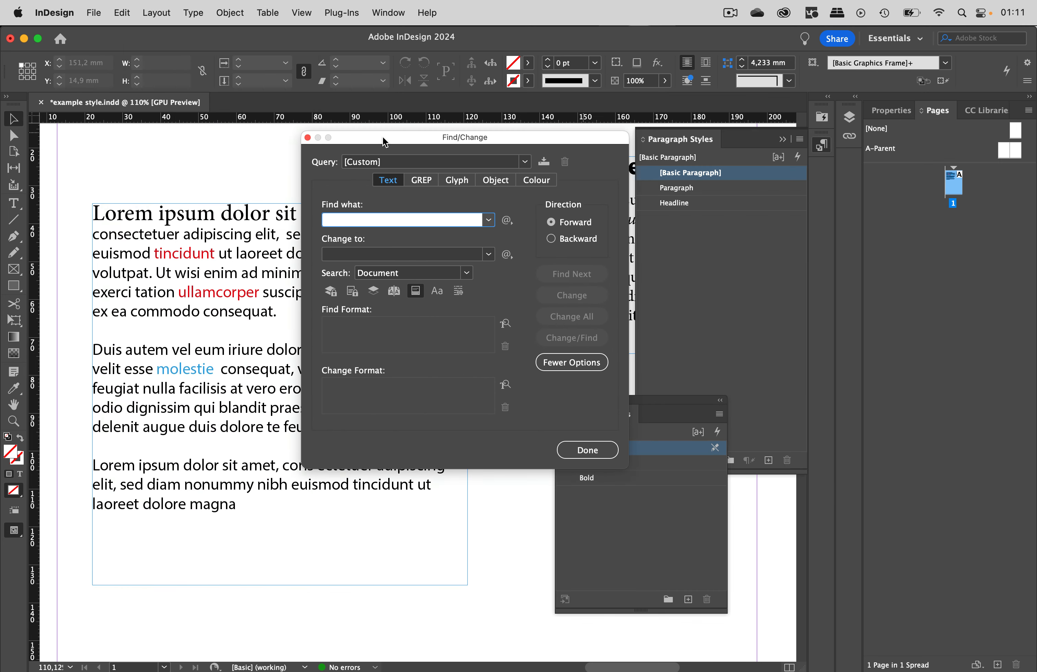
- Run the Multiple Return to Single Return GREP query on the document with Change All
left_click(525, 163)
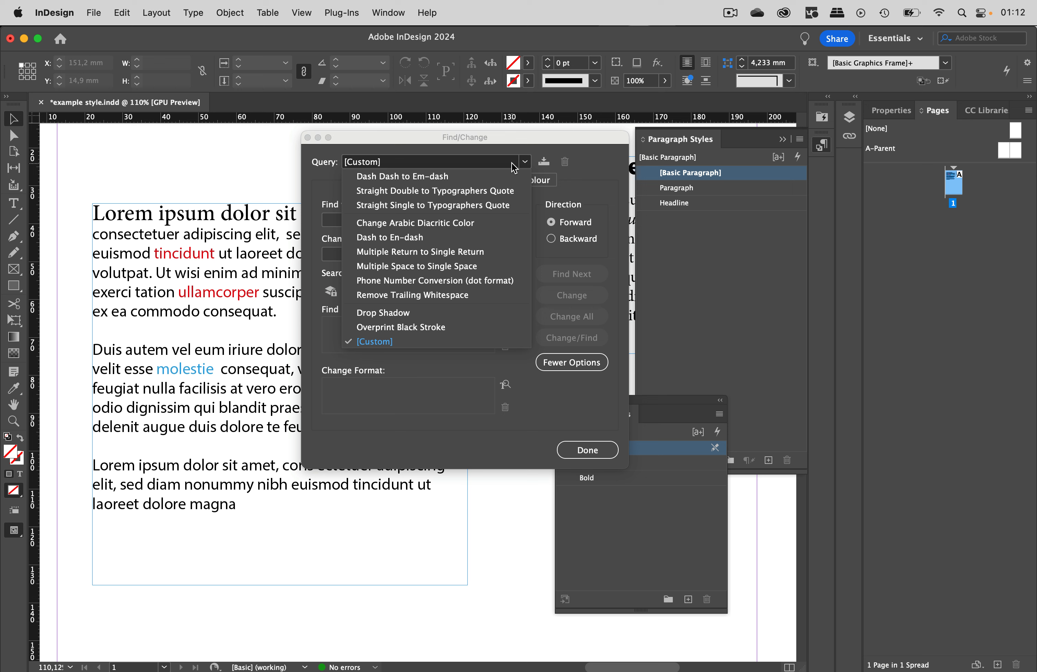
left_click(405, 251)
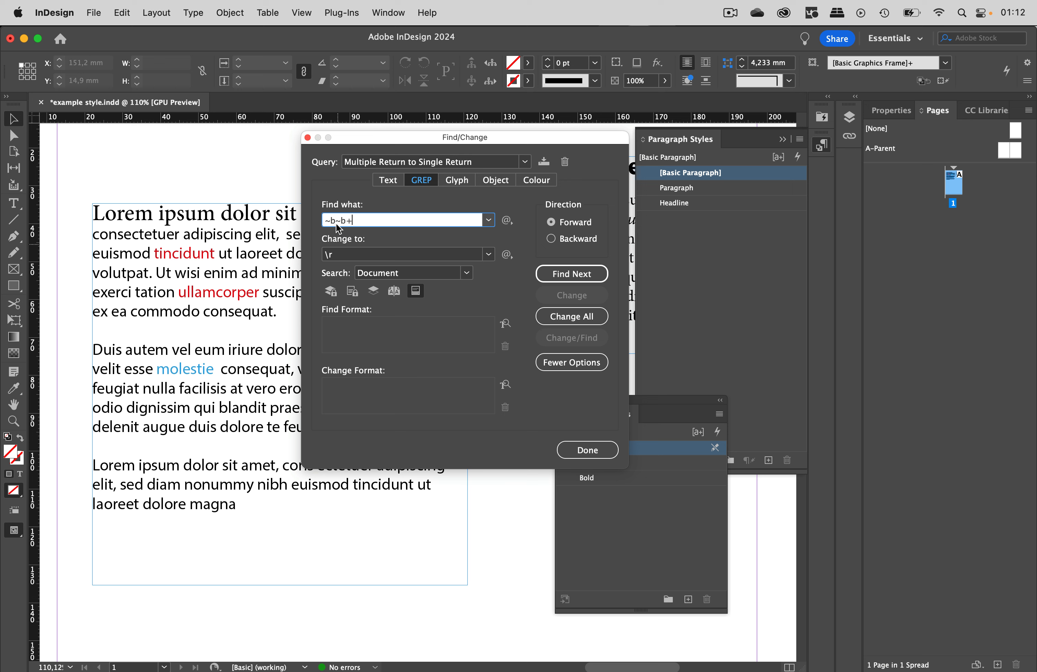
left_click(584, 317)
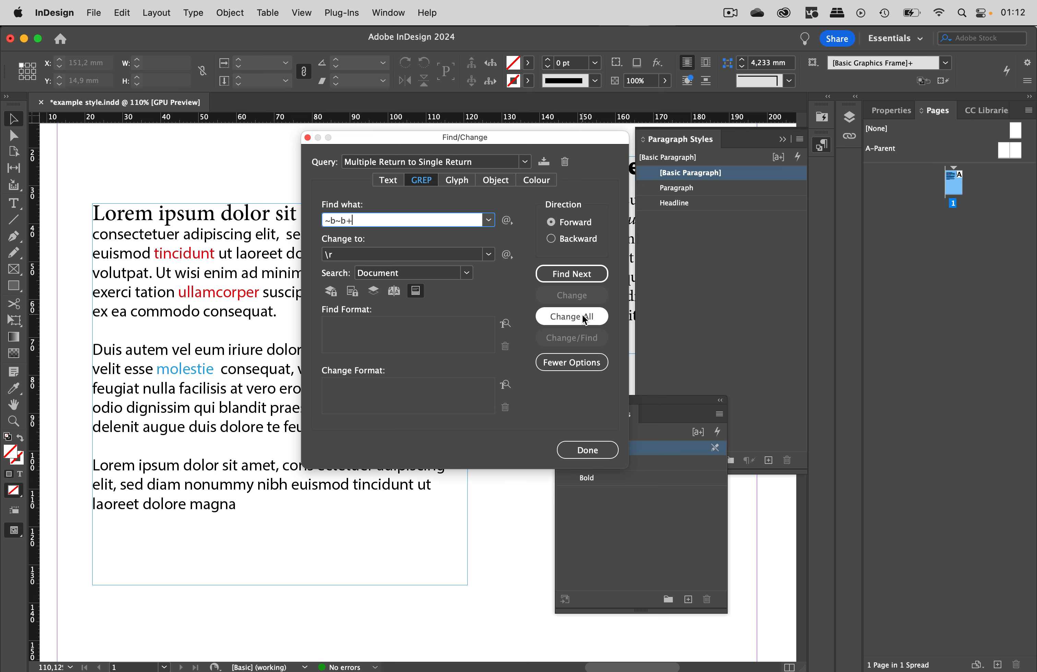
left_click(598, 374)
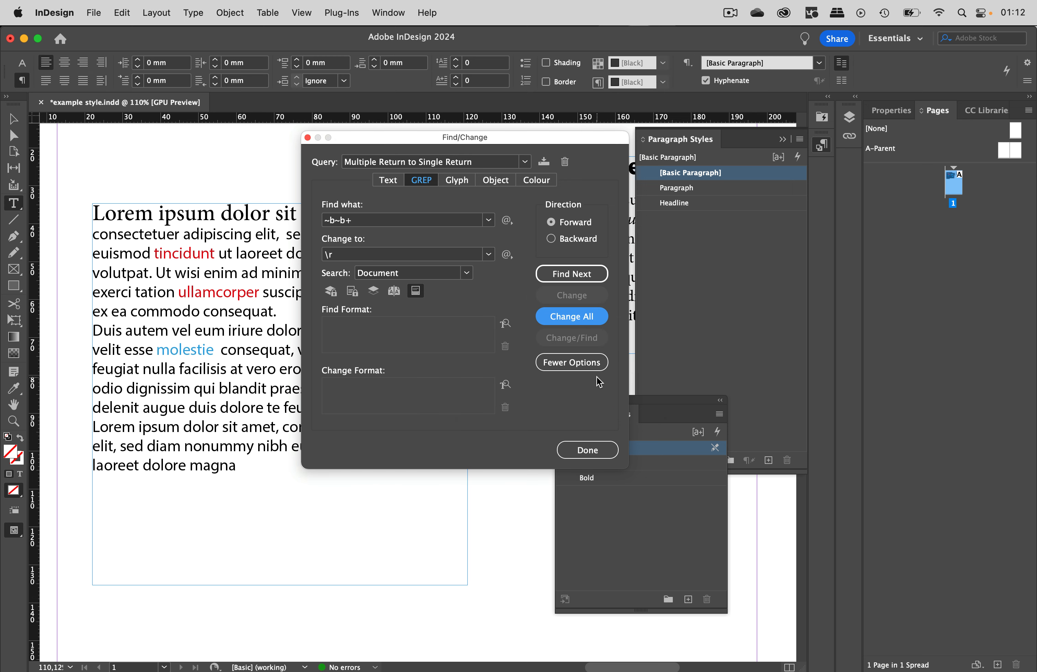
- Move the Find/Change dialog aside and show hidden characters
left_click_drag(416, 138, 593, 138)
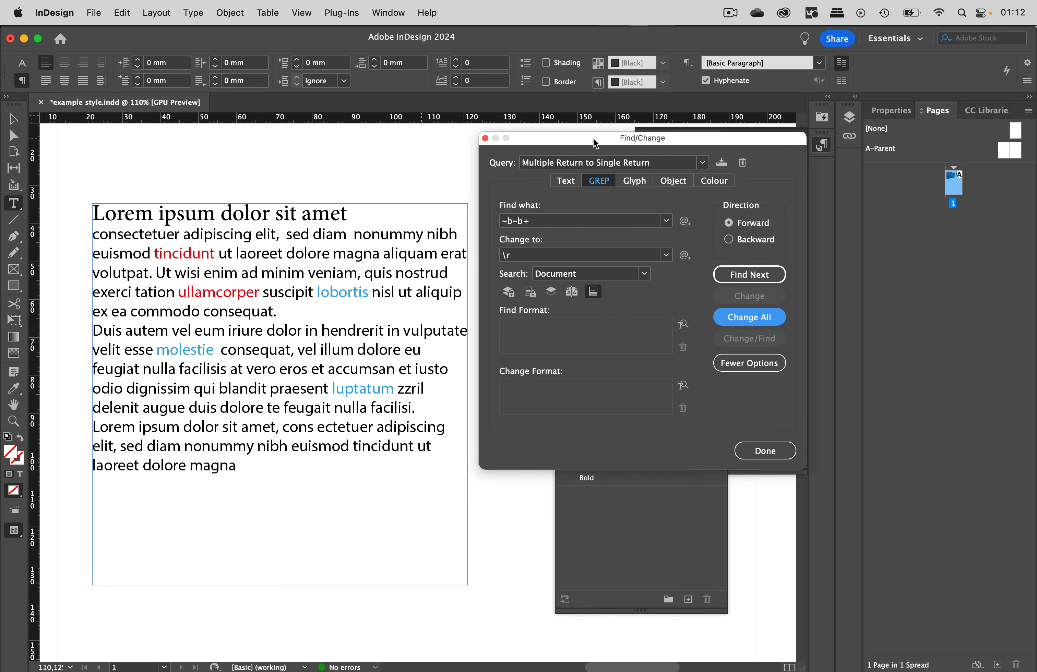
left_click(234, 13)
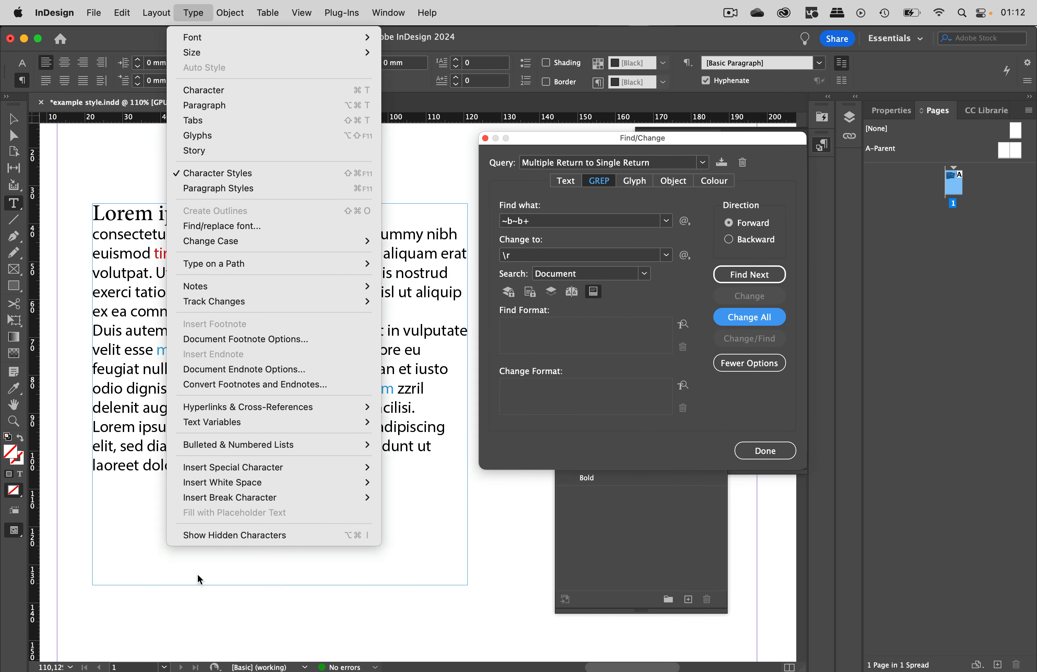
left_click(224, 541)
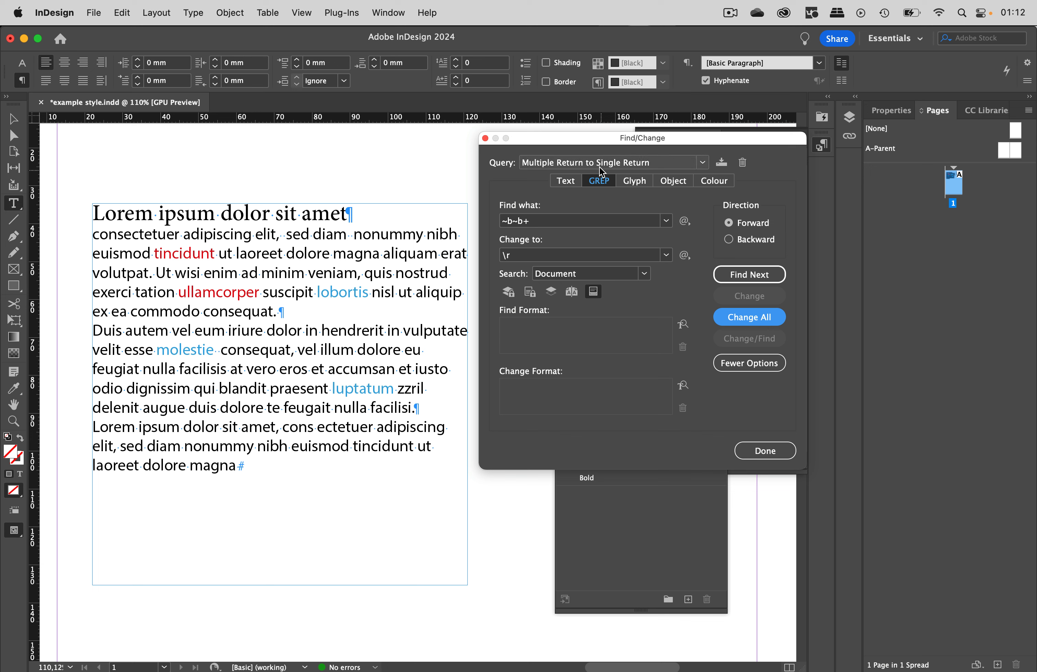
- Run the Multiple Space to Single Space GREP query on the document with Change All
left_click_drag(596, 140, 506, 168)
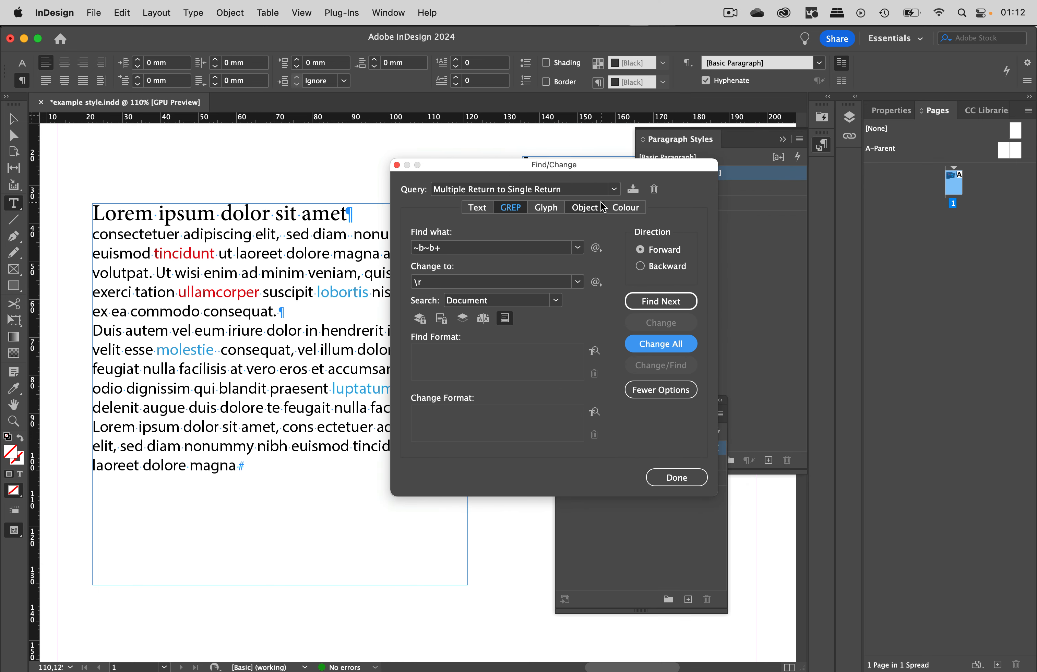
left_click(613, 189)
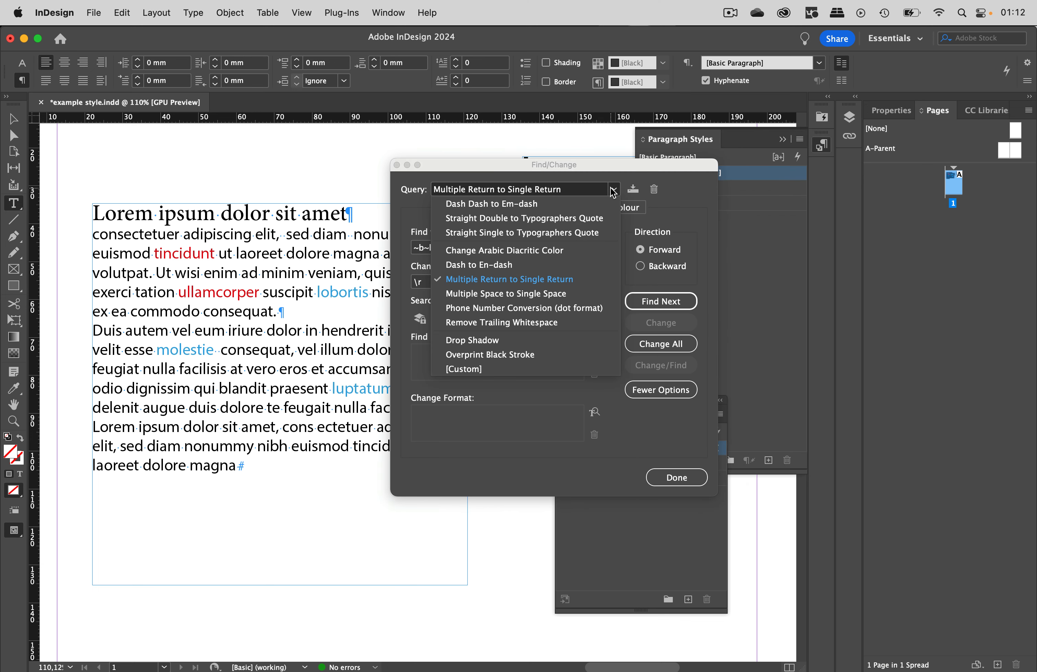
left_click(529, 295)
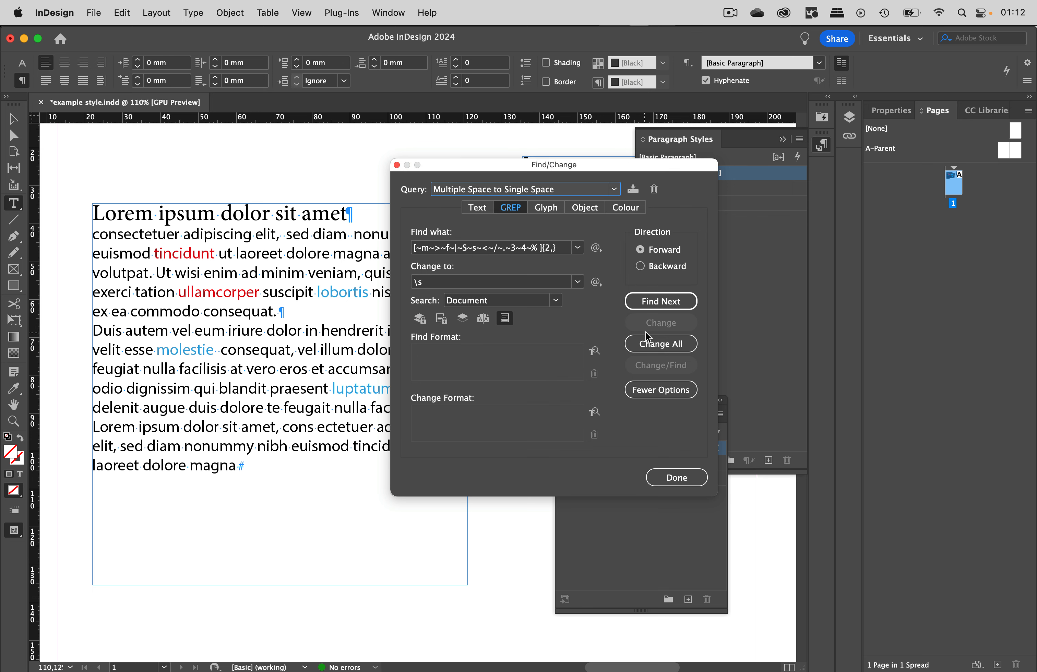
left_click(653, 344)
left_click(606, 374)
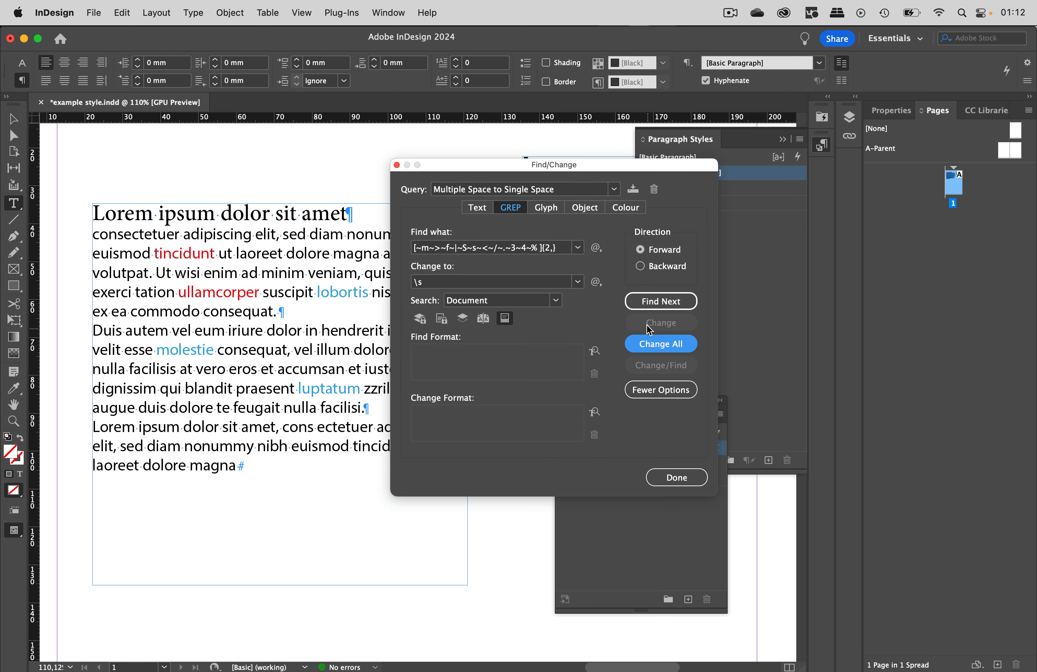
- Switch Find/Change to a Text search and inspect the character formatting of a letter in the headline
left_click_drag(525, 166, 615, 287)
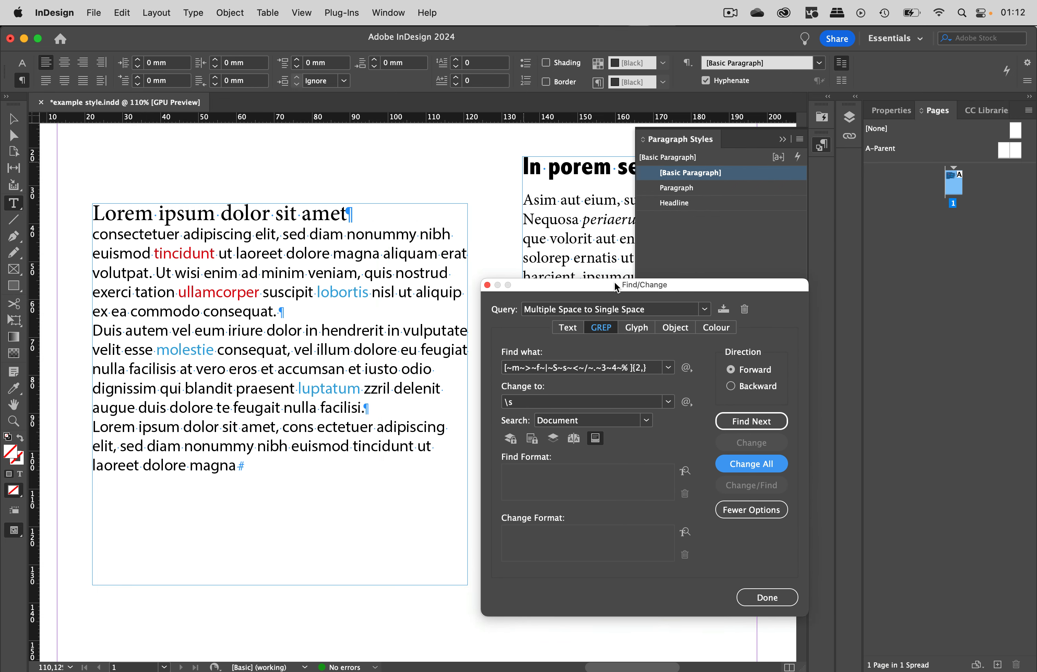
left_click(567, 331)
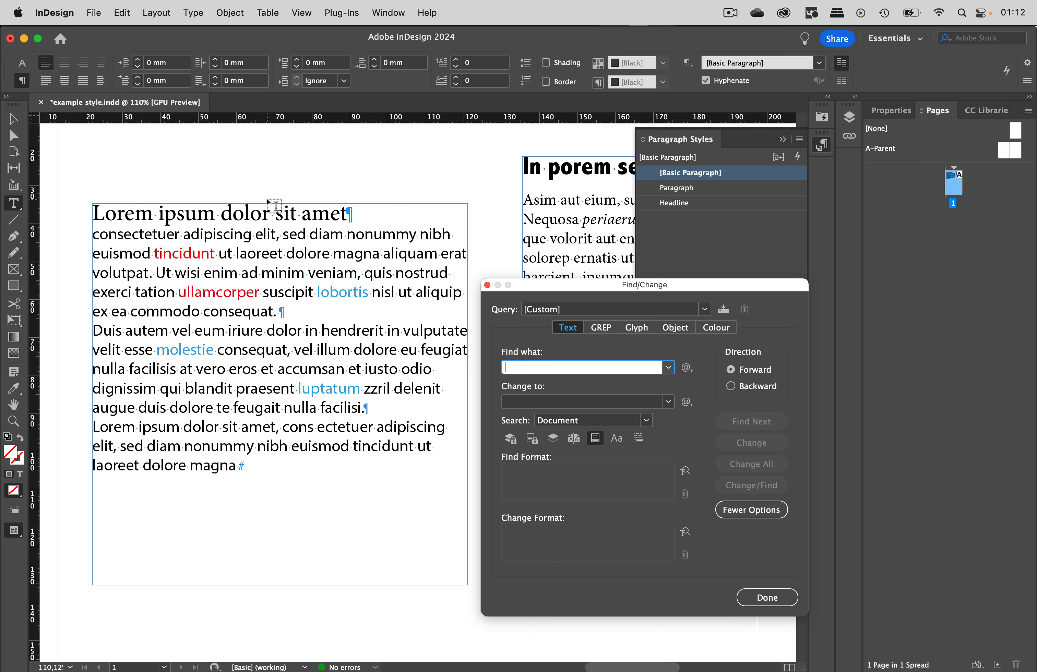
left_click_drag(275, 214, 280, 214)
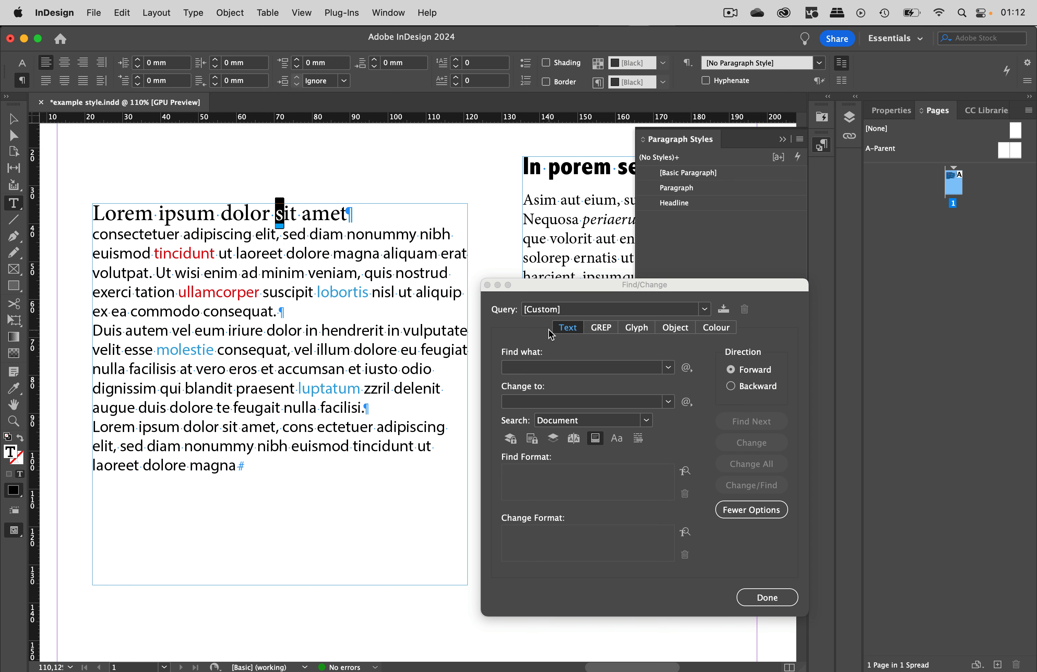
left_click(685, 471)
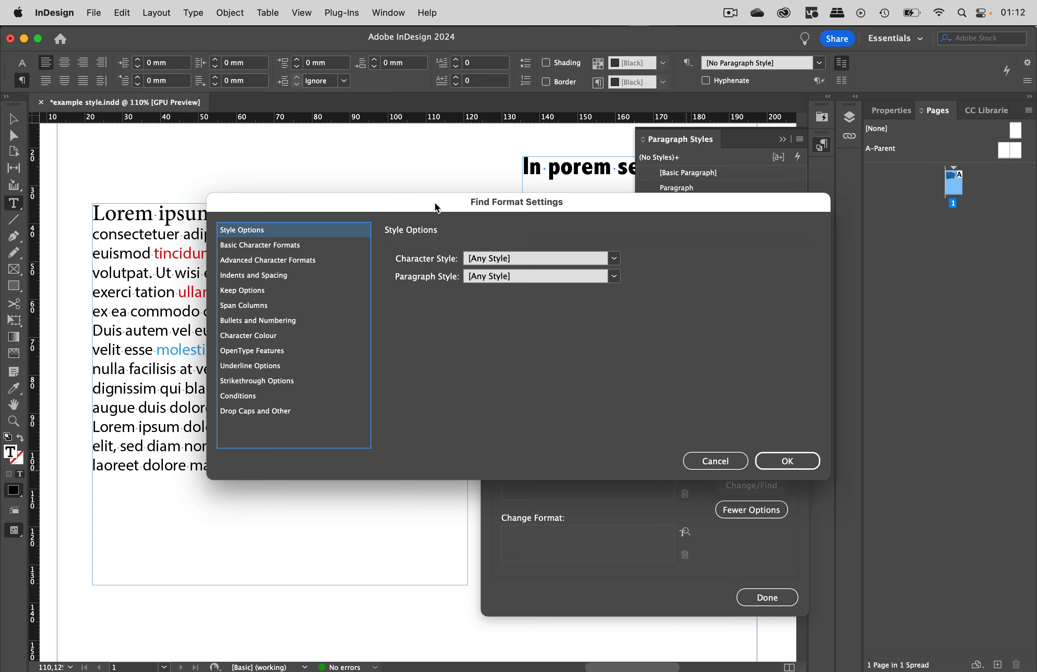
left_click_drag(435, 208, 595, 124)
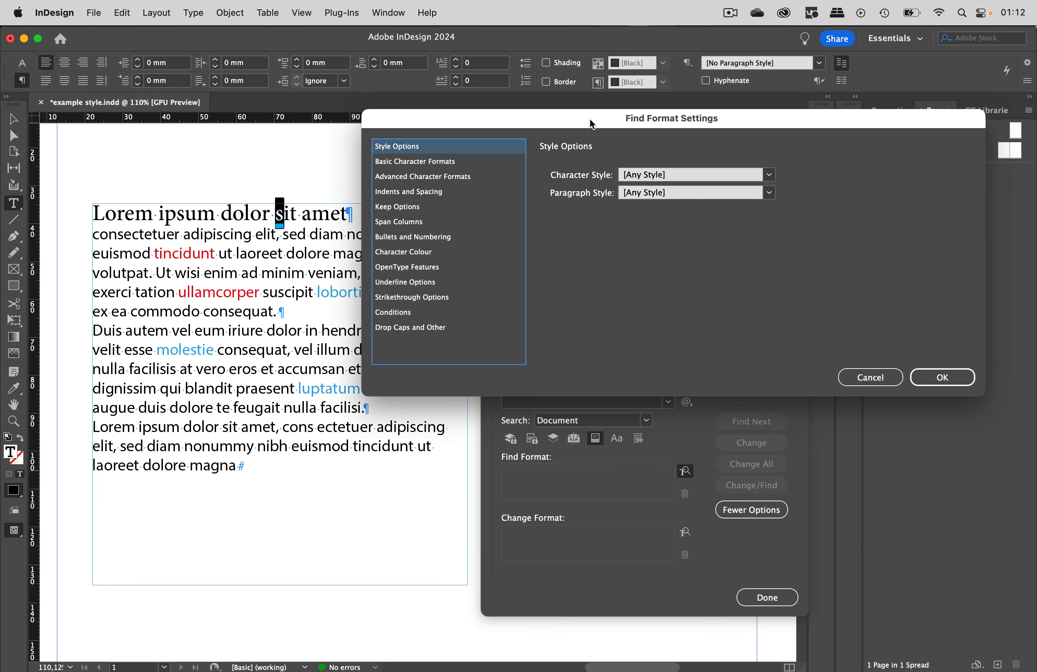
left_click(409, 163)
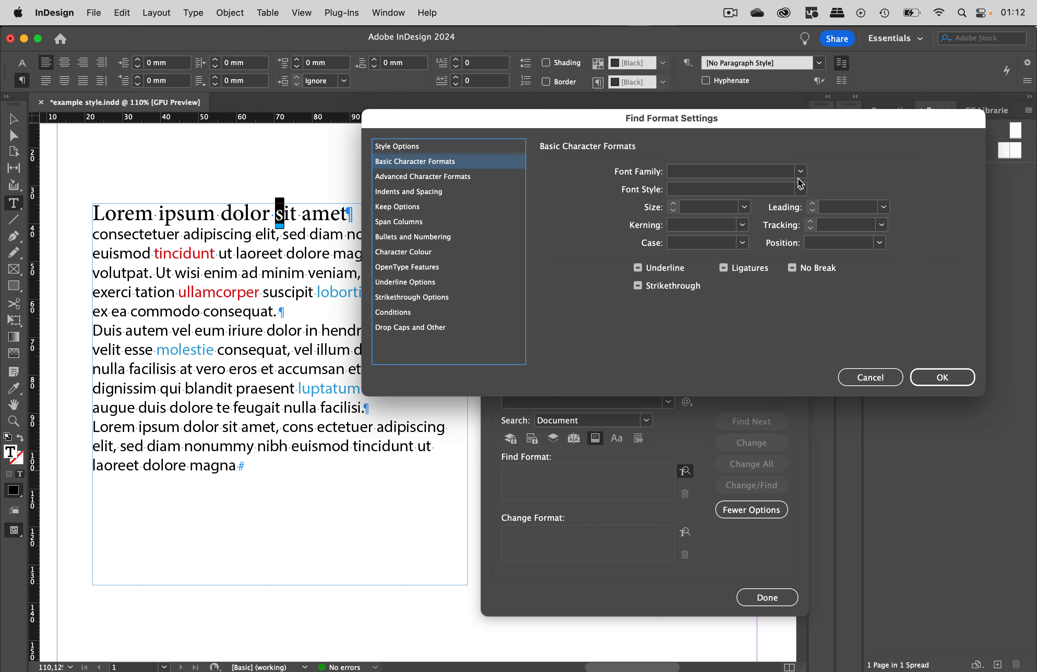
left_click(864, 380)
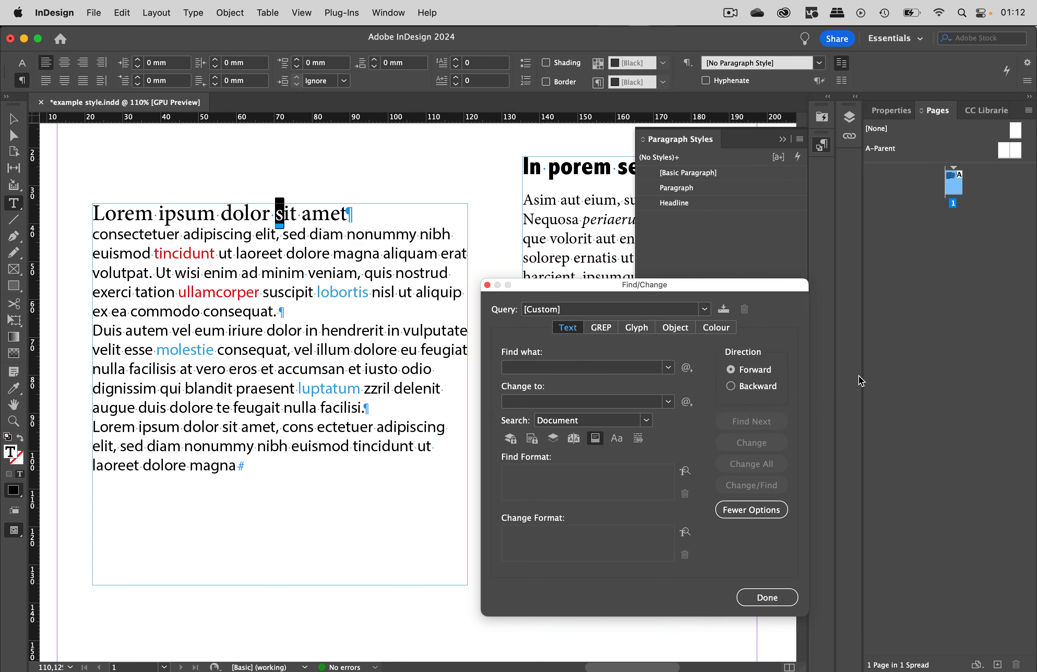
left_click(22, 63)
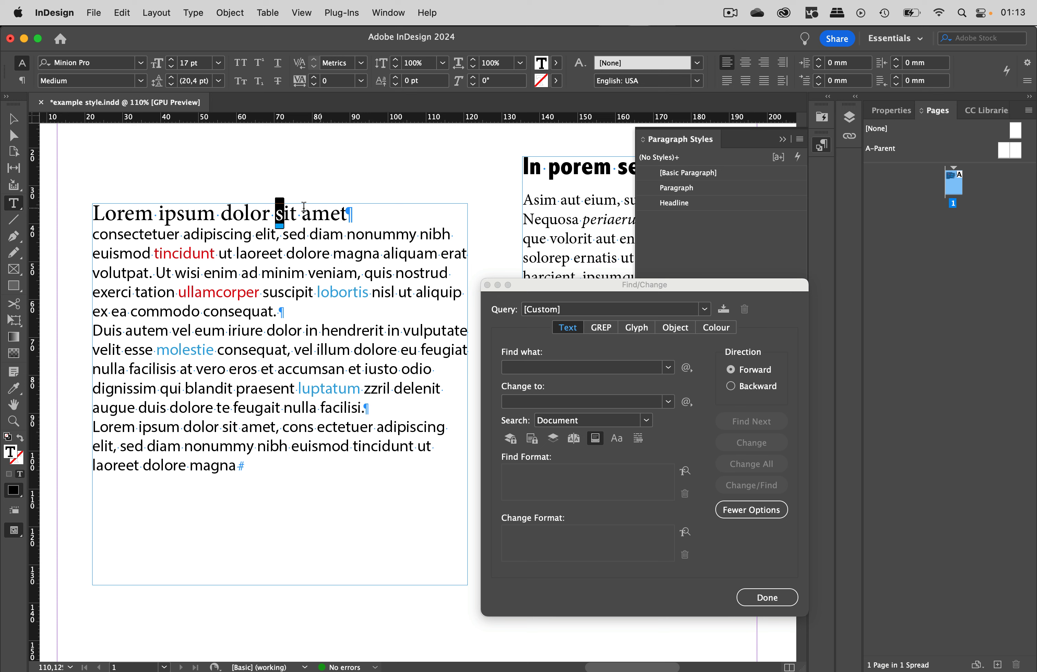
- Set the Find Format to Minion Pro, Medium style, 17 pt
left_click(686, 475)
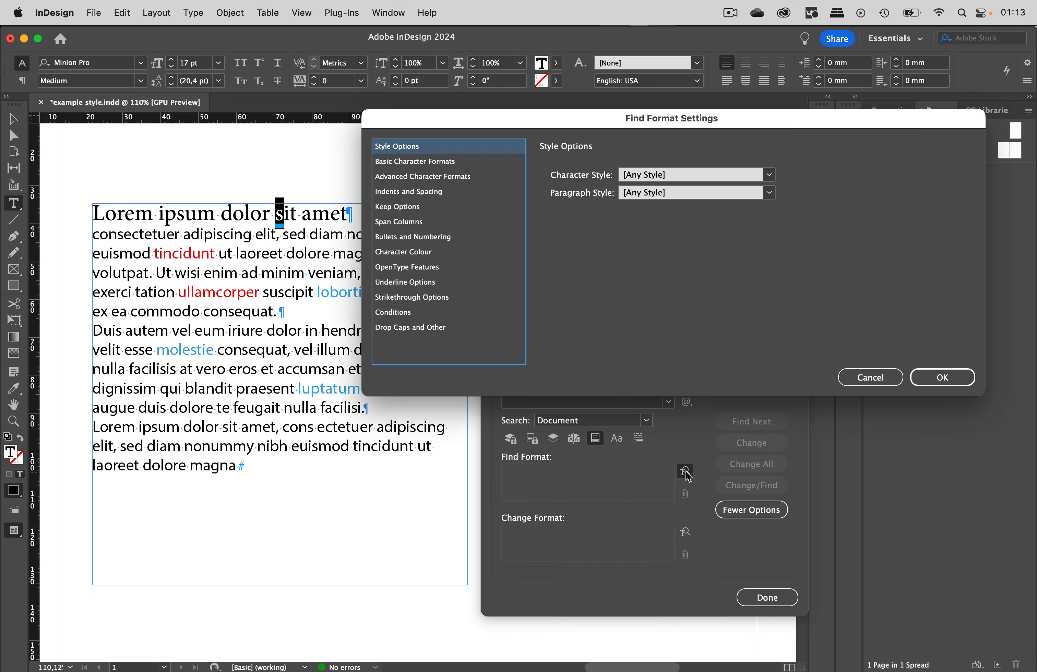
left_click(442, 162)
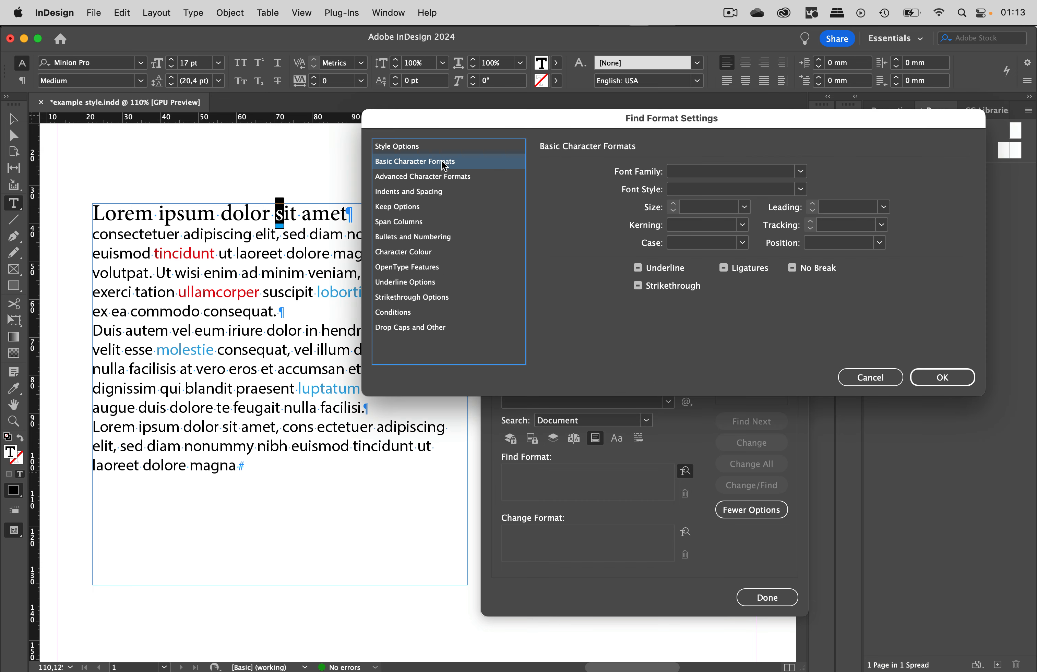
left_click(692, 176)
type("Minion Pro")
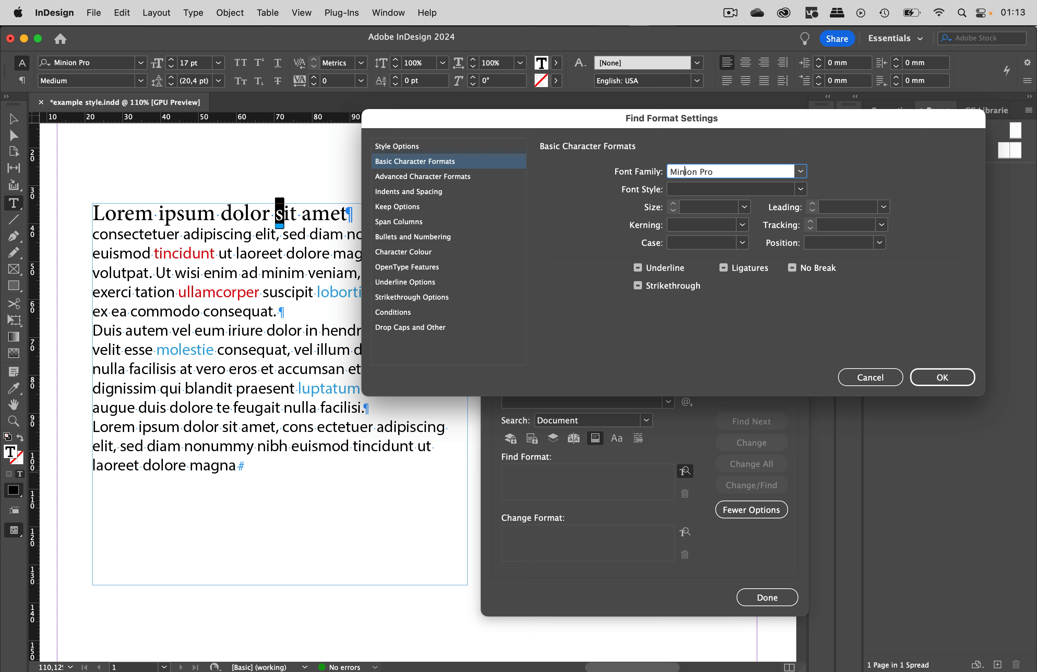
left_click(727, 212)
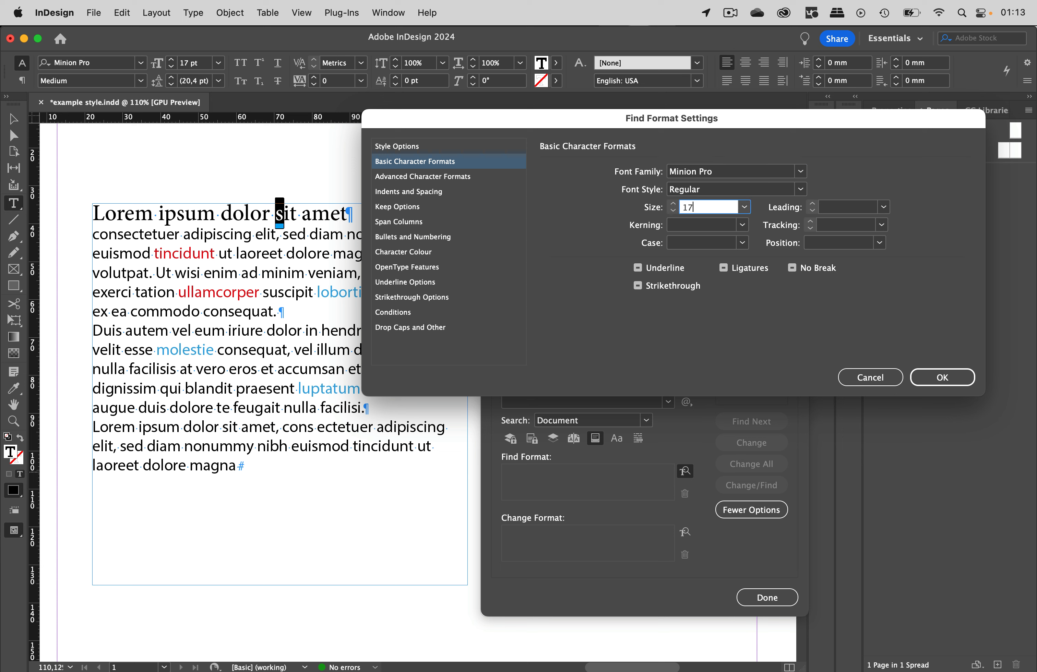
type("17")
left_click(800, 190)
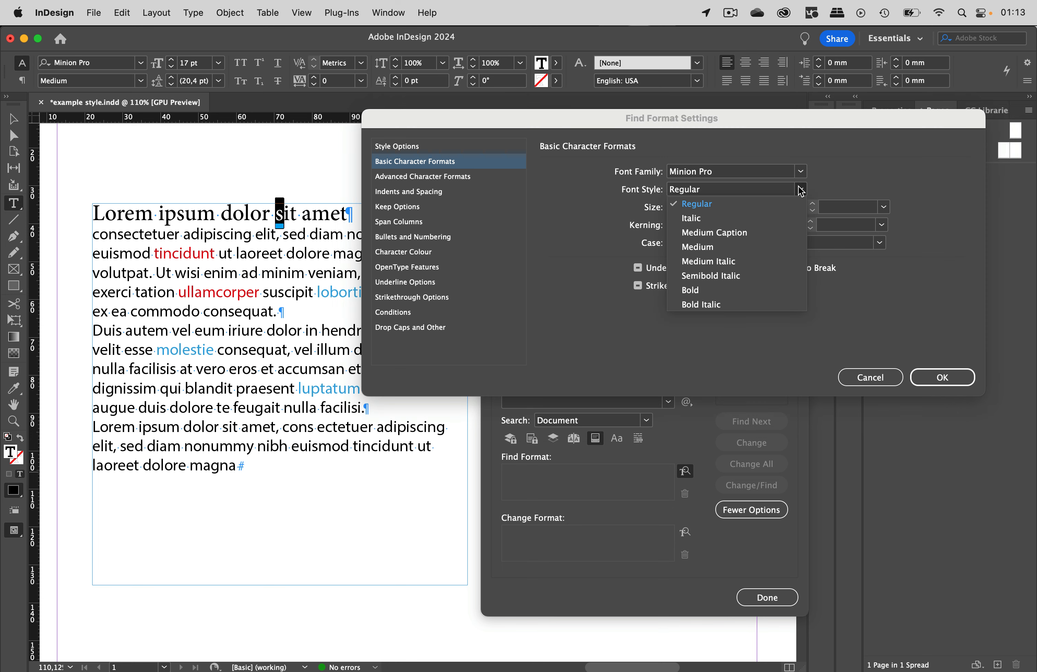
left_click(708, 247)
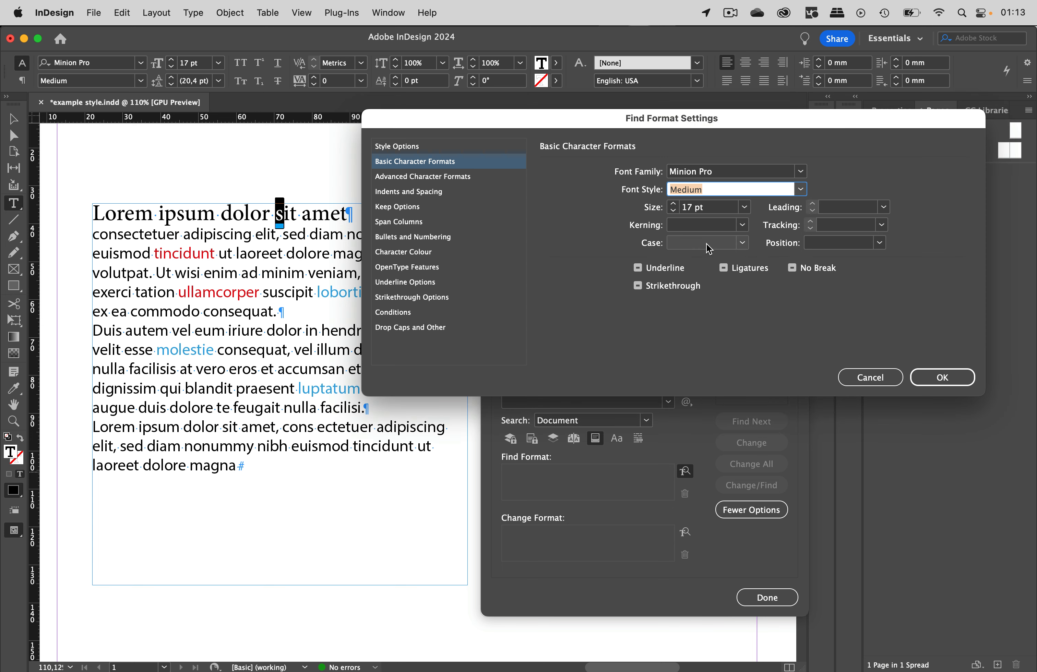
left_click(938, 378)
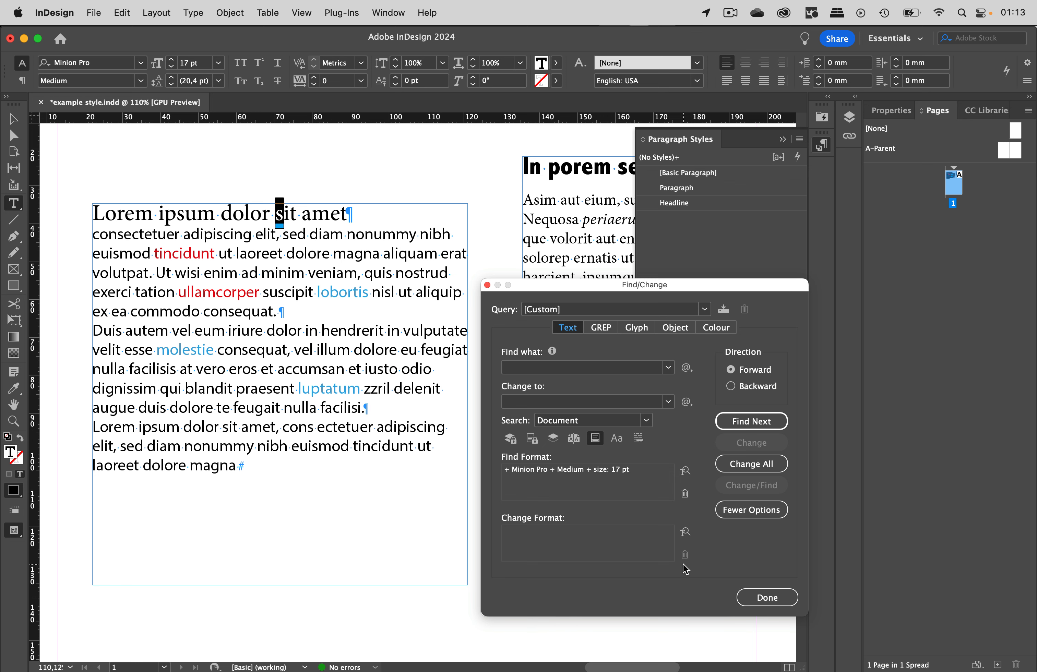
- Set the Change Format to the Headline paragraph style and replace all matches
left_click(685, 533)
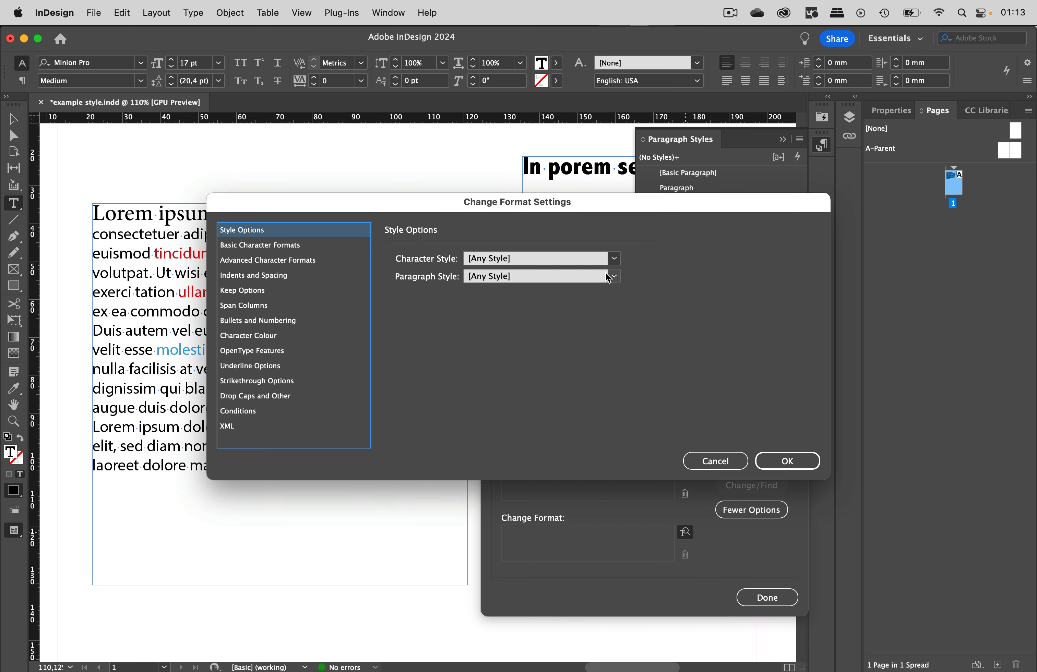
left_click(616, 278)
left_click(519, 351)
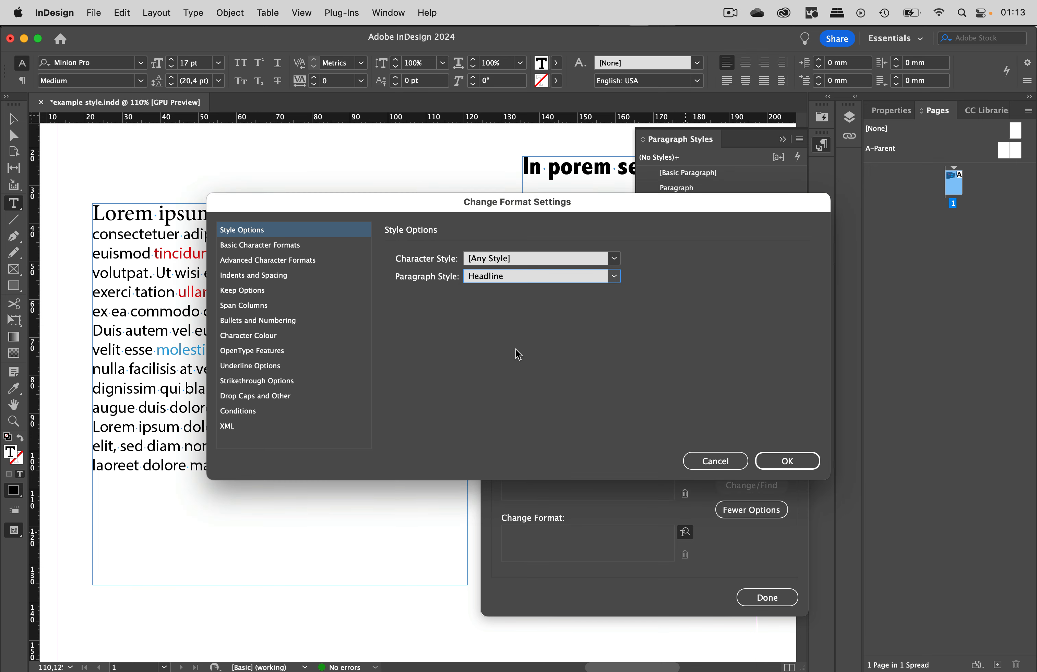
left_click(787, 460)
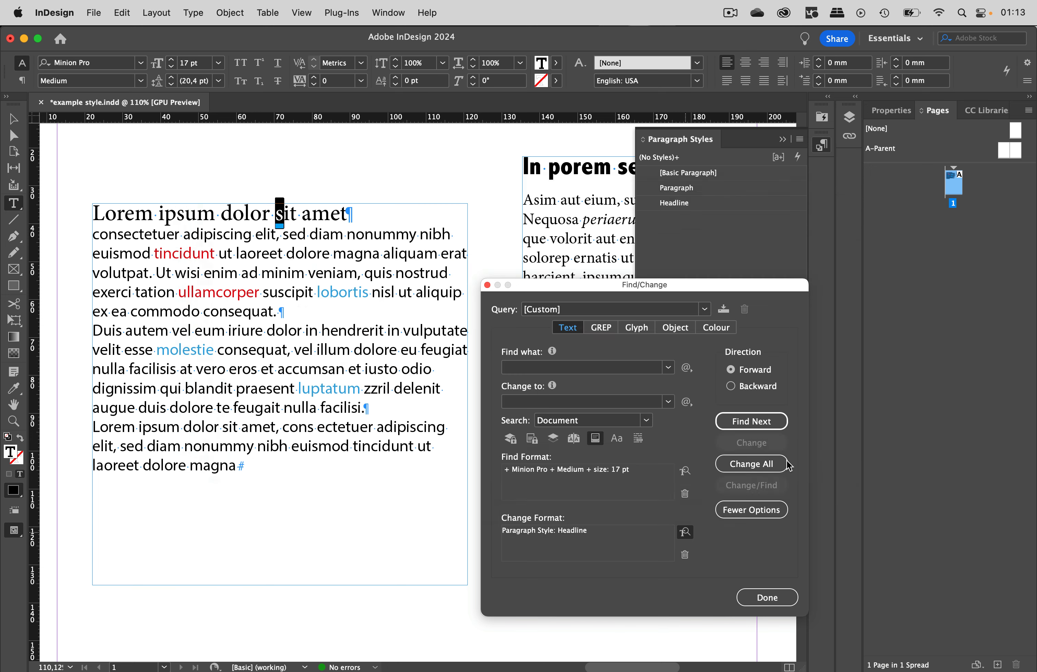
left_click(765, 464)
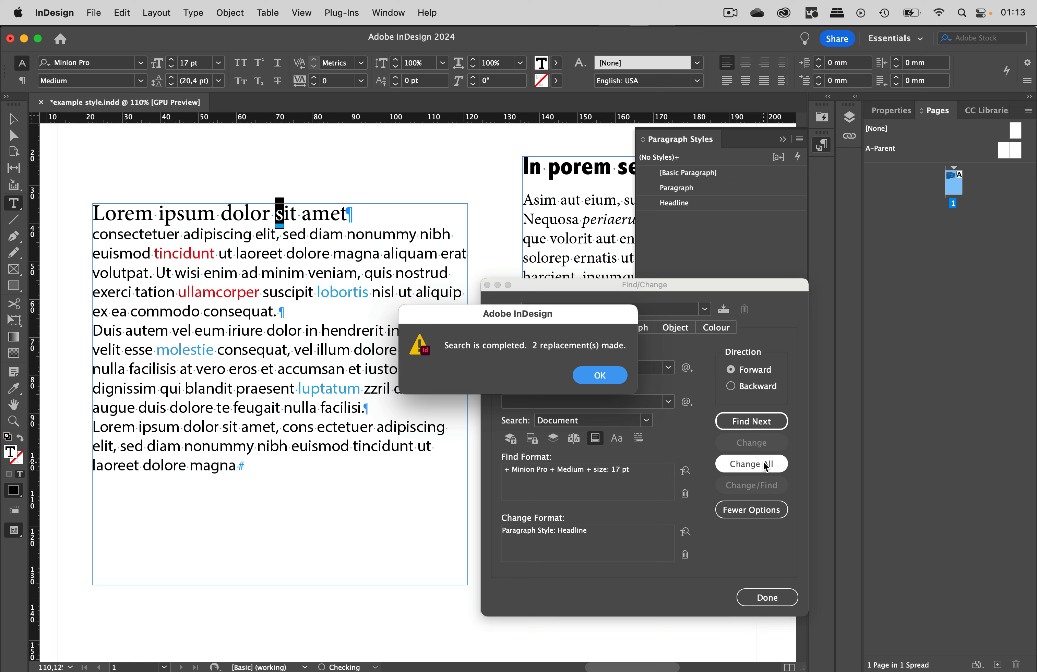
left_click(610, 374)
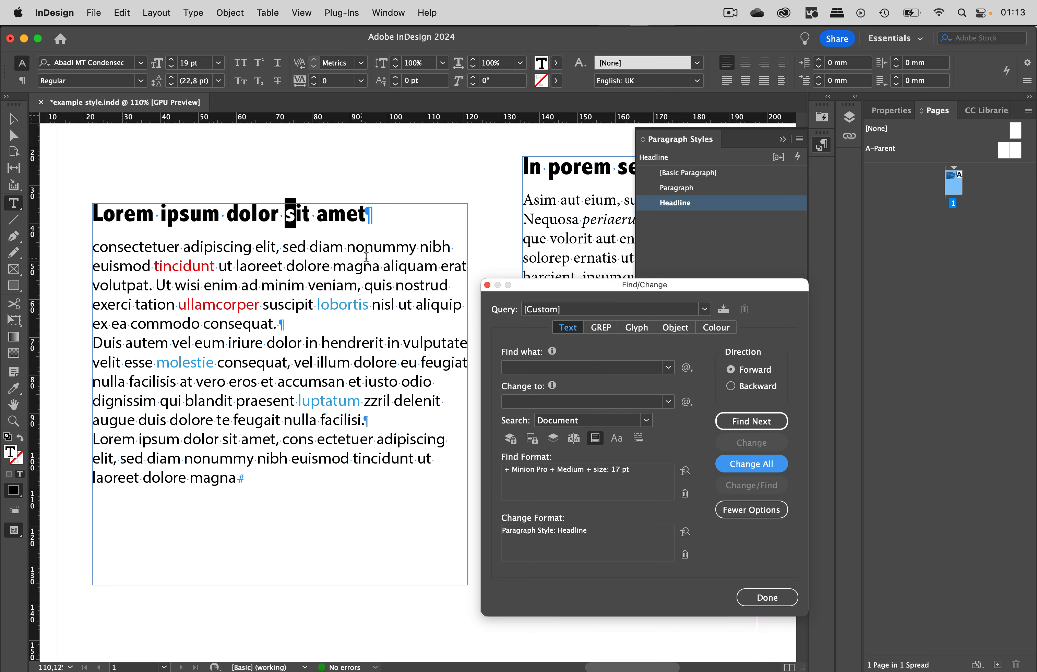
- Select the red word "tincidunt" in the body text and clear the Find Format
left_click(331, 248)
left_click_drag(267, 246, 293, 247)
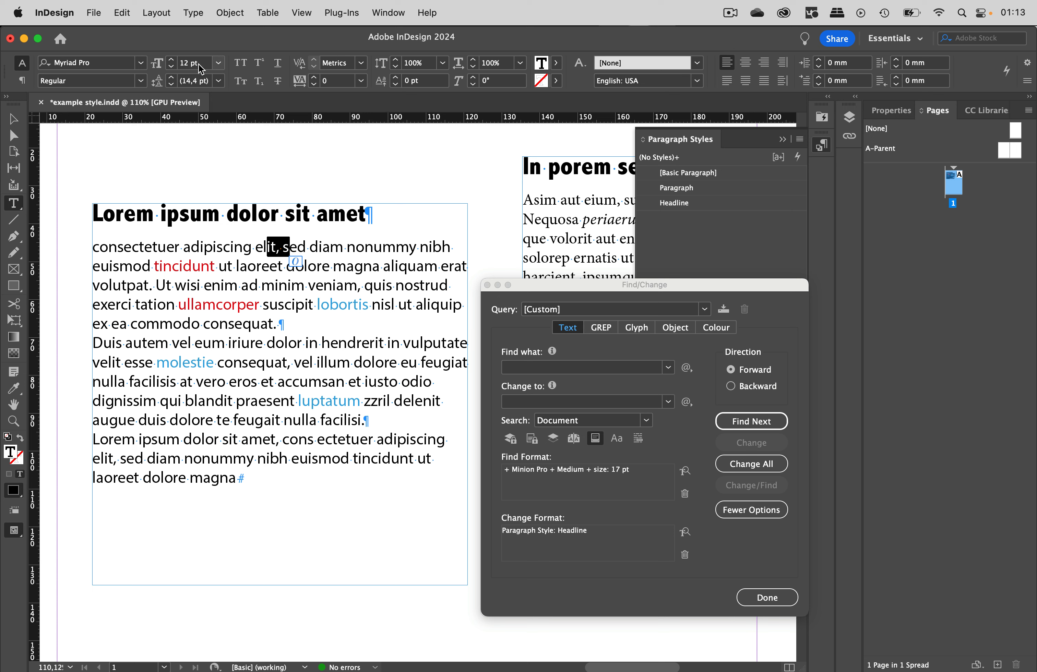
left_click(239, 266)
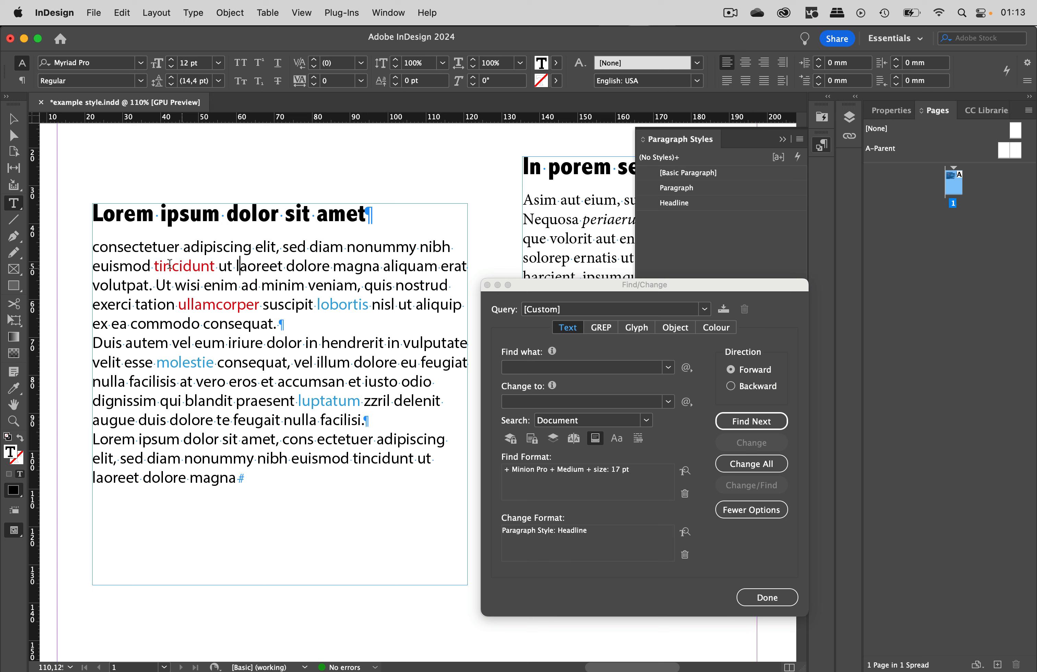
left_click_drag(156, 265, 216, 266)
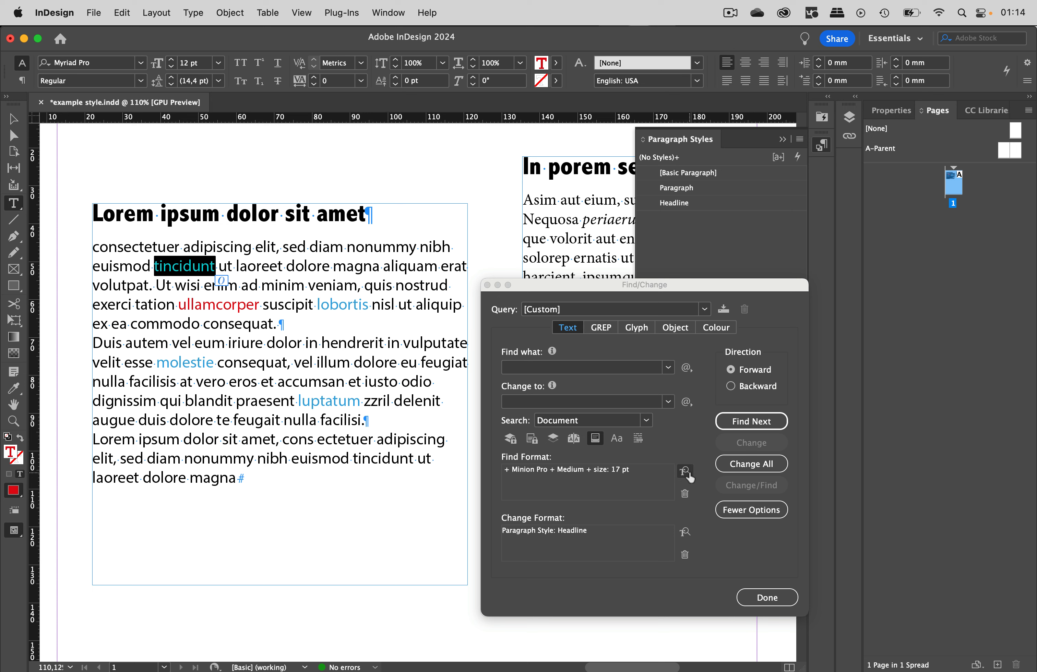
left_click(685, 494)
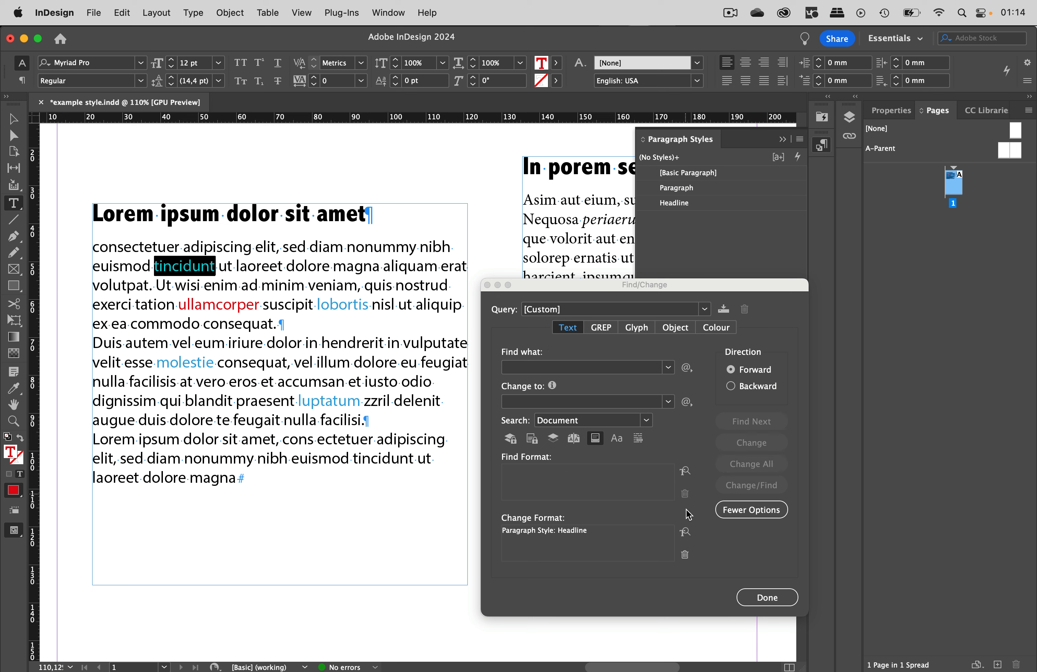
- Clear the Change Format and set the Find Format character colour to the red swatch C=0 M=100 Y=100 K=0
left_click(685, 555)
left_click(685, 472)
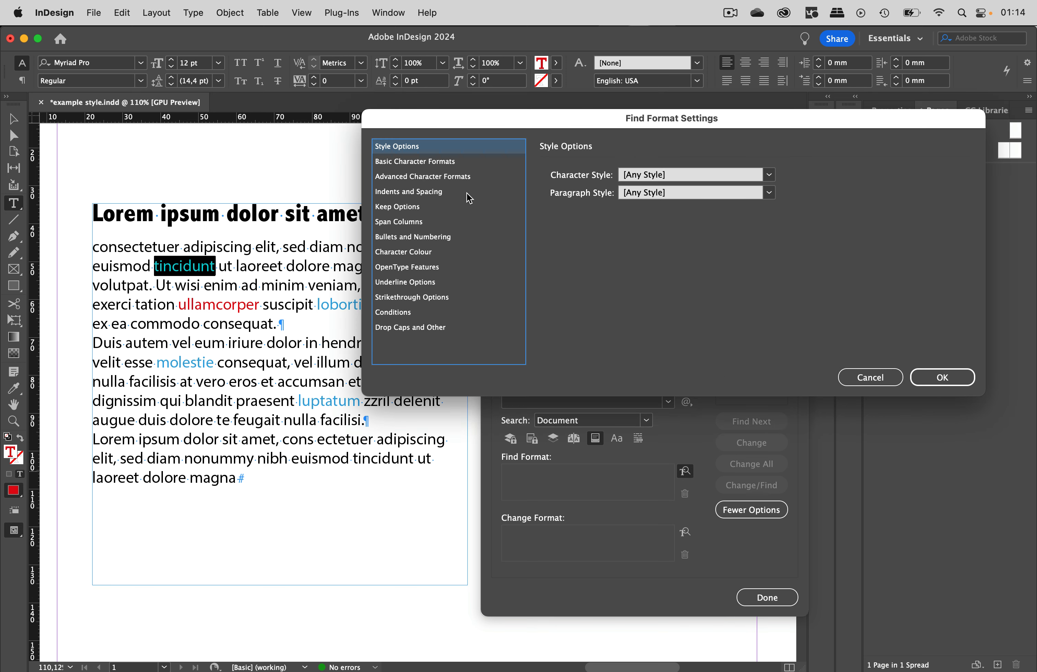
left_click(430, 253)
left_click(626, 247)
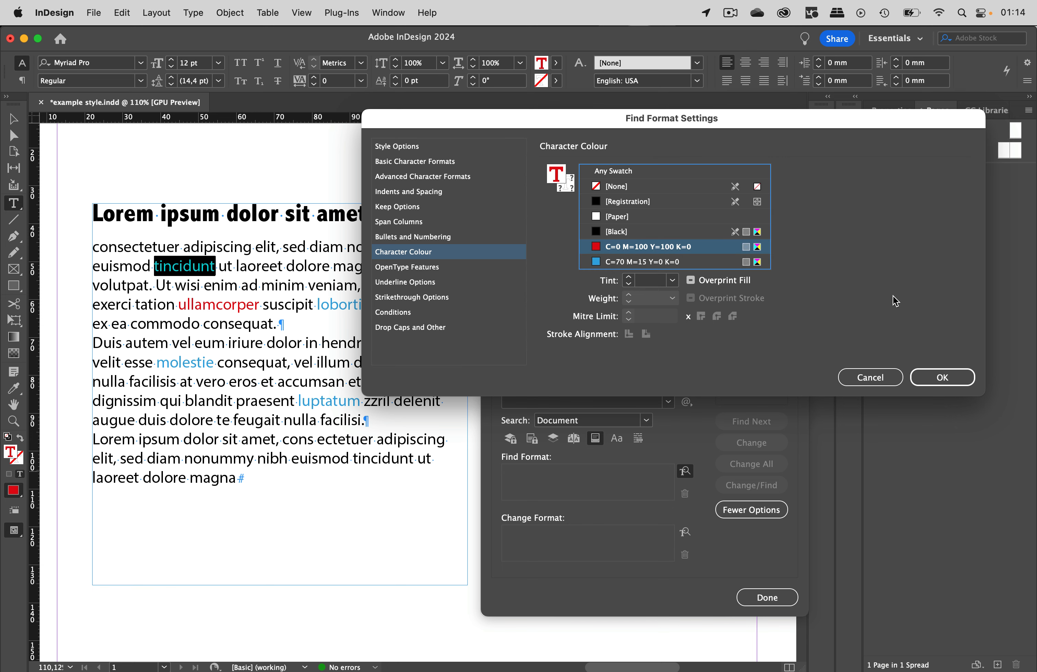
left_click(942, 379)
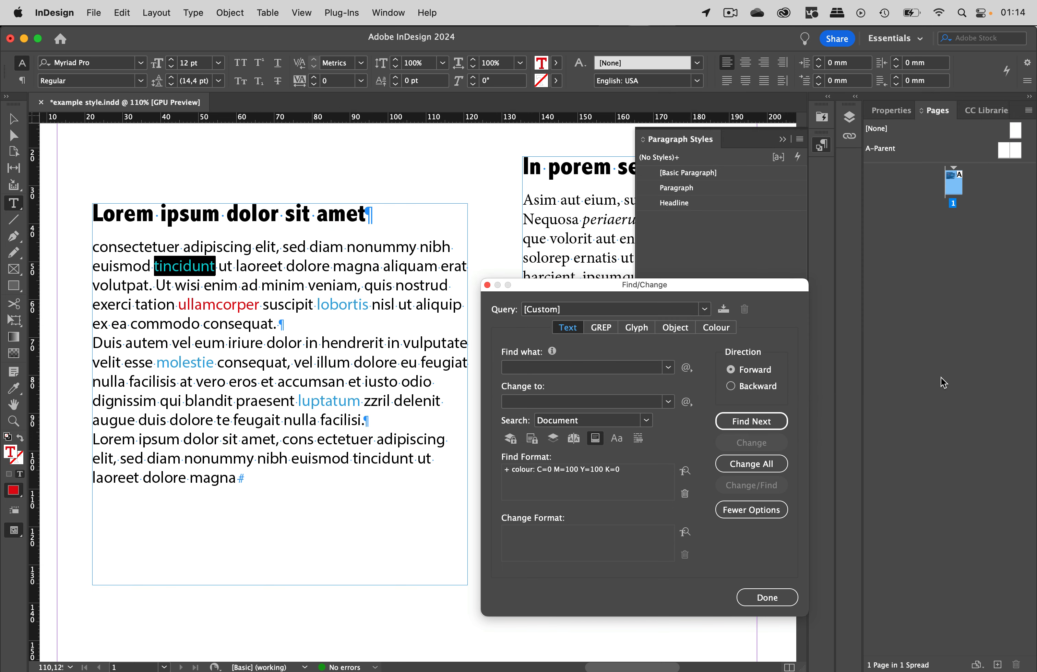
- Set the Change Format to the italic character style and replace all red text
left_click(683, 534)
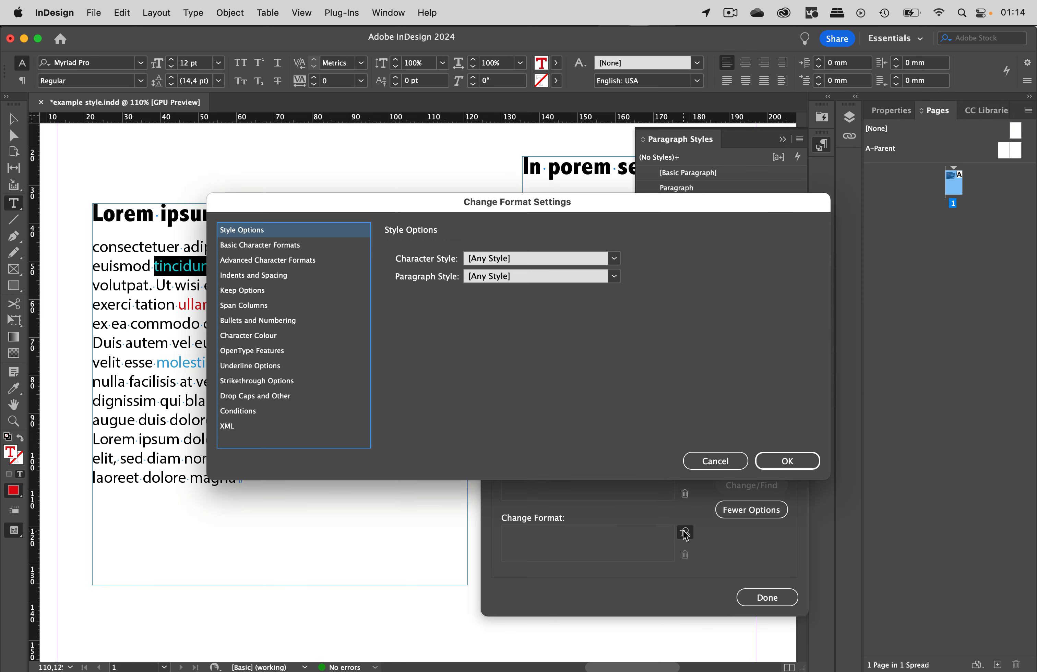
left_click(614, 262)
left_click(509, 301)
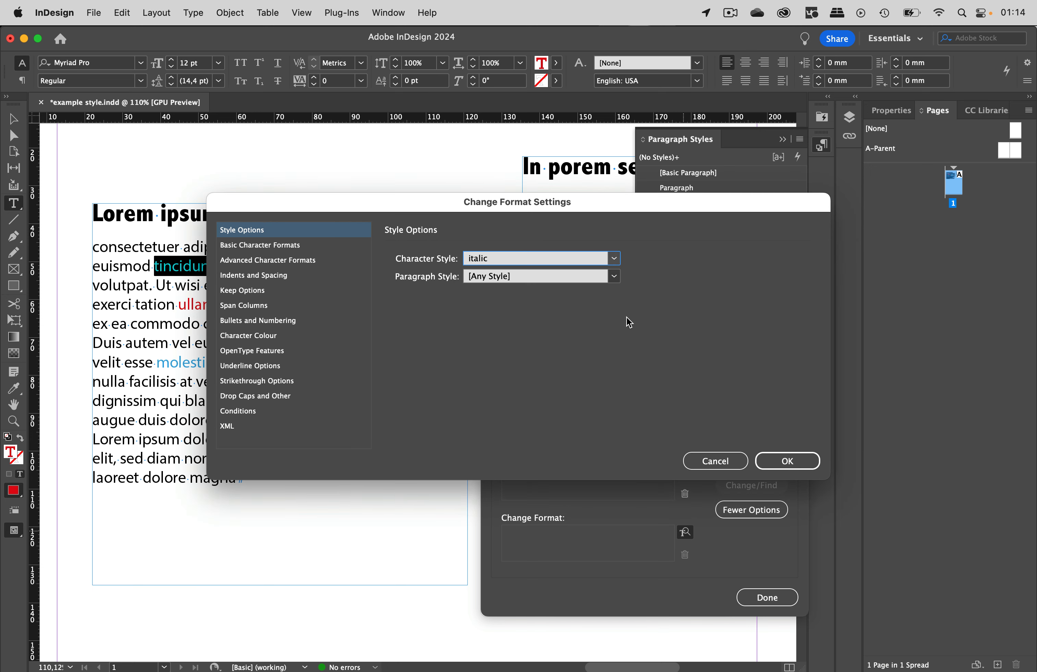
left_click(789, 459)
left_click(768, 465)
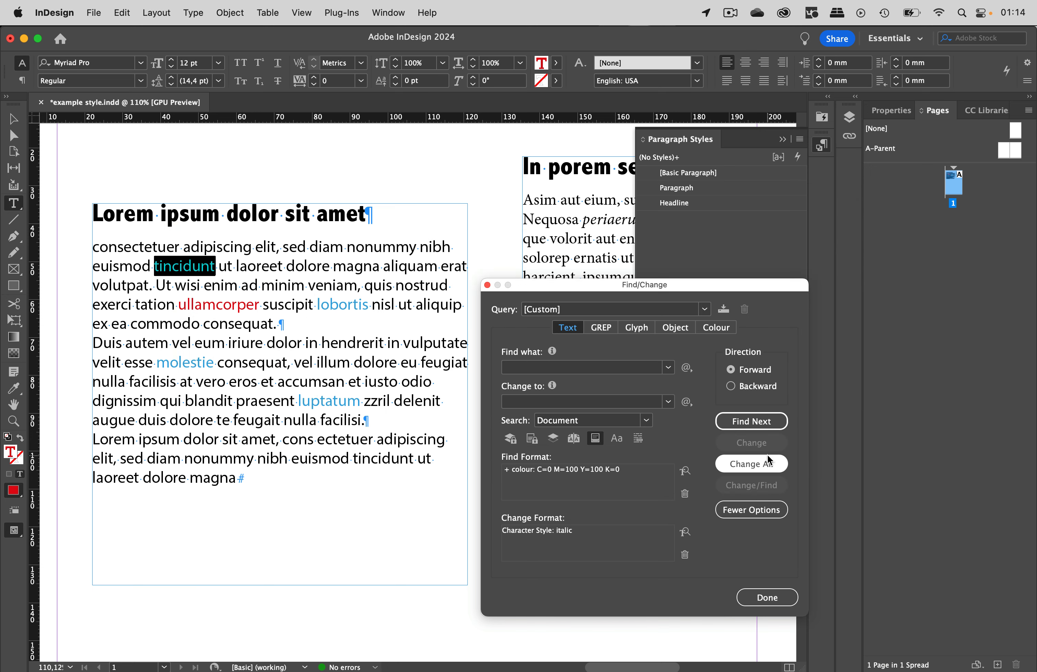
left_click(610, 378)
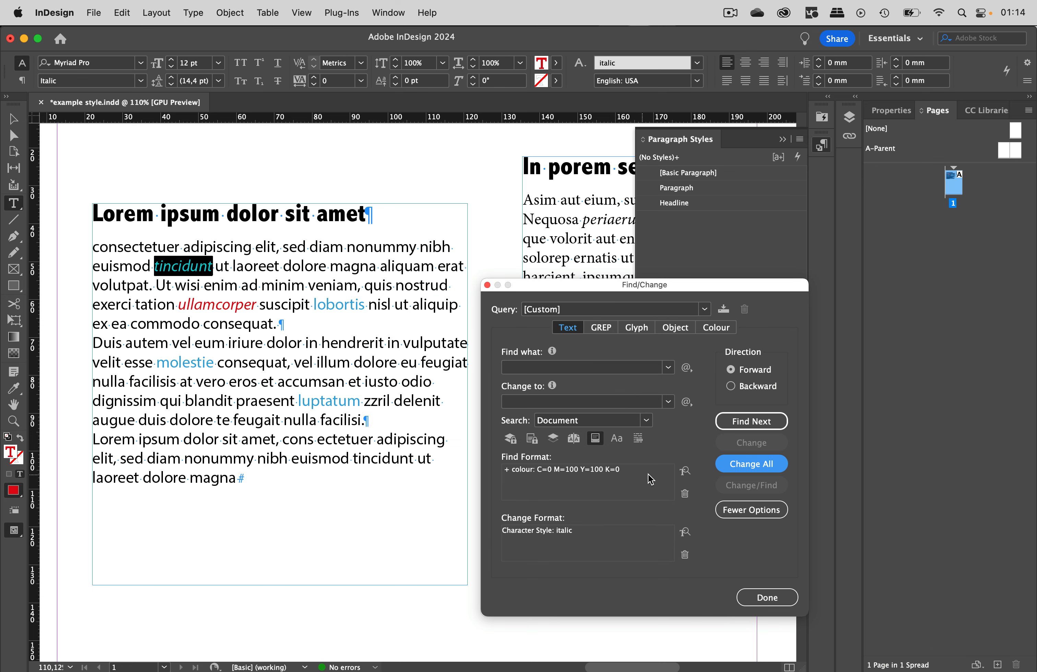
- Clear both formats and set the Find Format character colour to the blue swatch C=70 M=15 Y=0 K=0
left_click(685, 493)
left_click(684, 555)
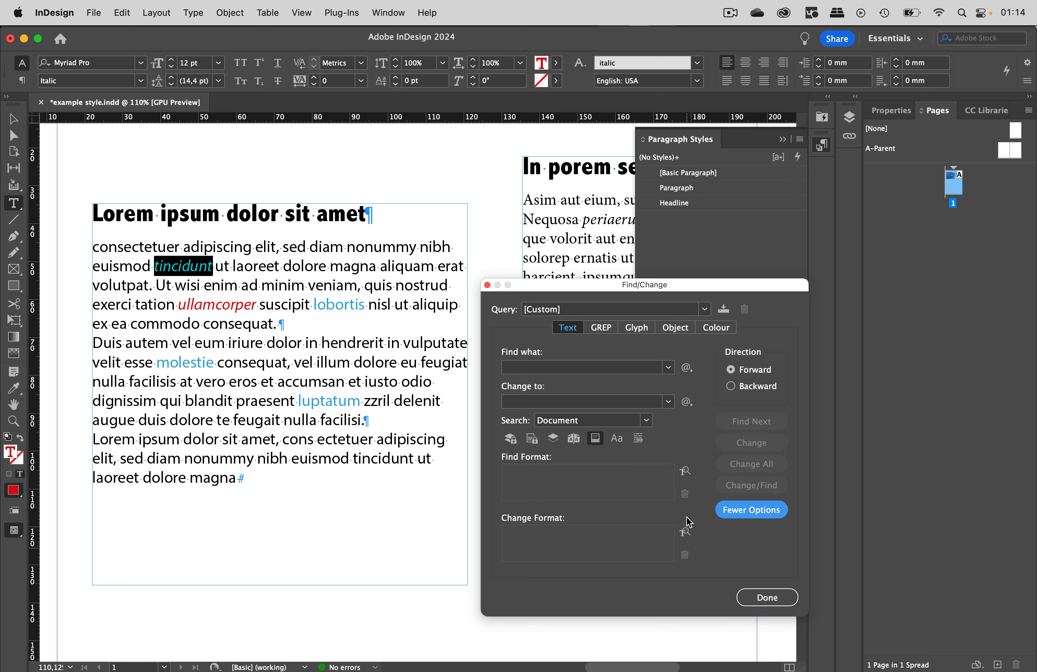
left_click(685, 471)
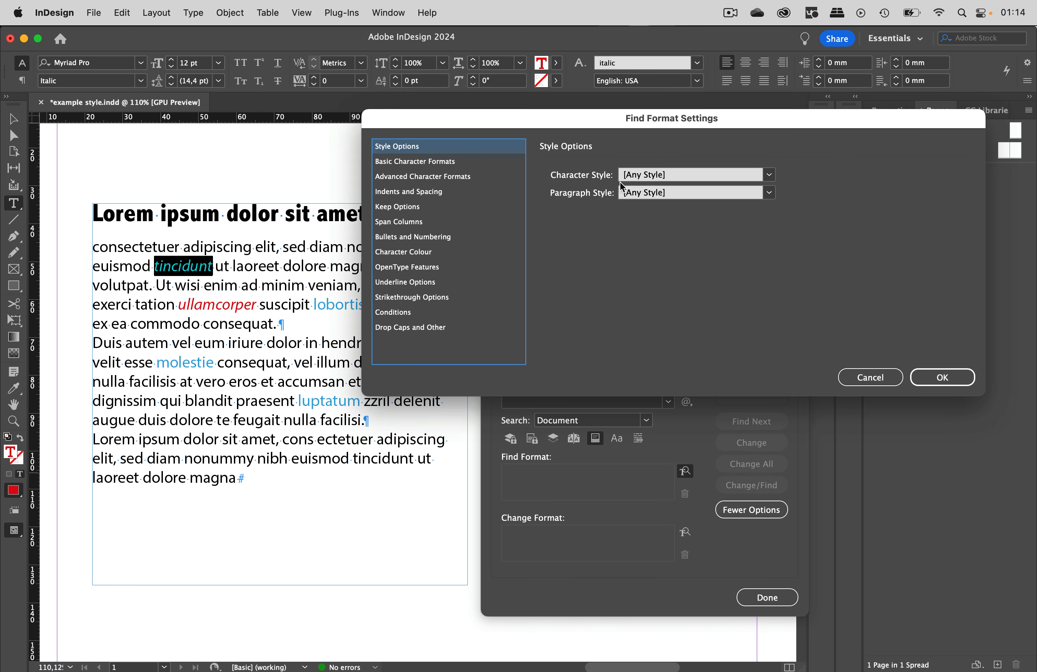
left_click(427, 253)
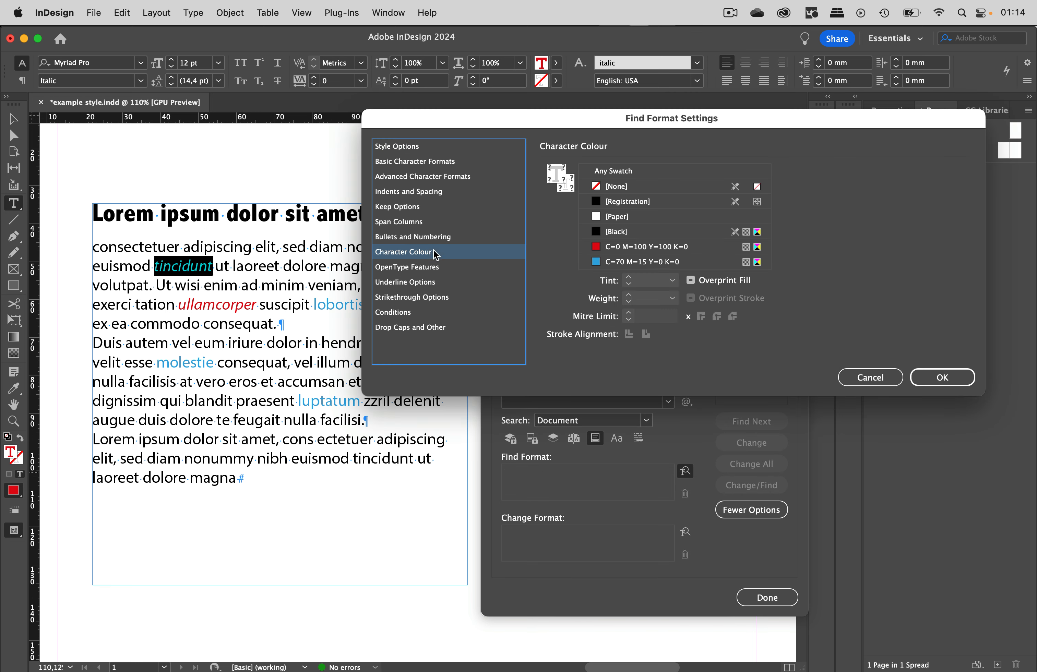
left_click(685, 262)
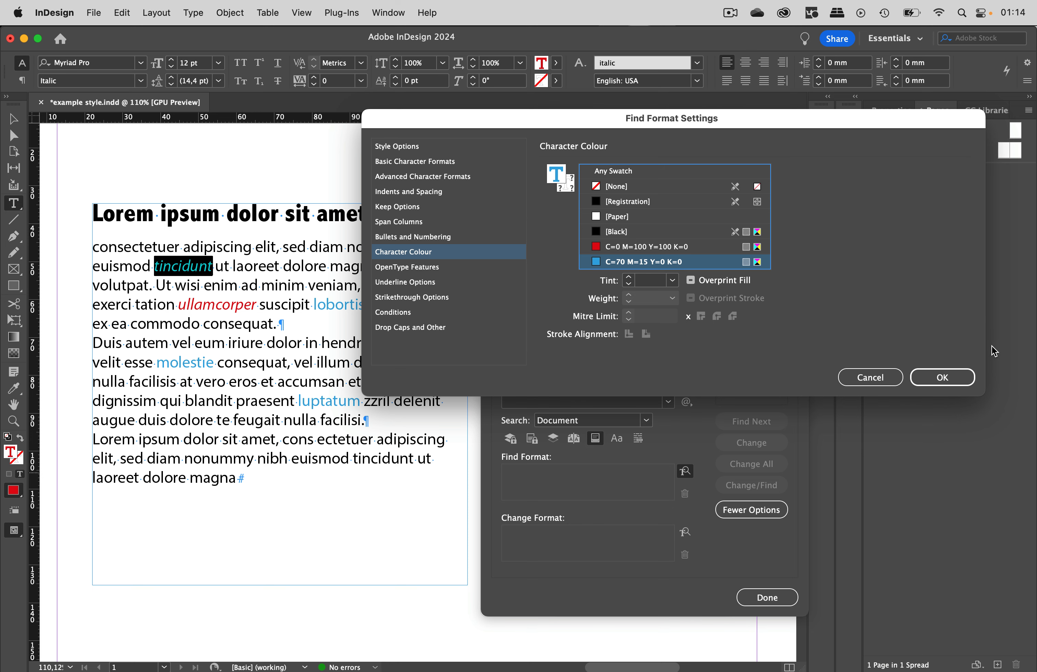
left_click(943, 377)
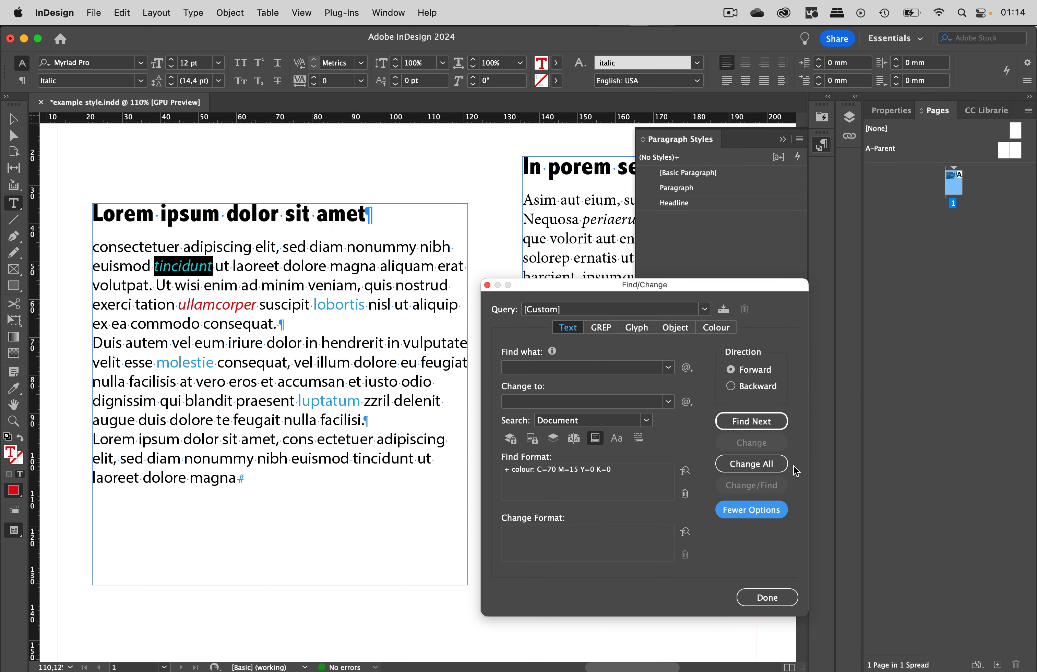
- Set the Change Format to the Bold character style and replace all blue text
left_click(684, 533)
left_click(615, 259)
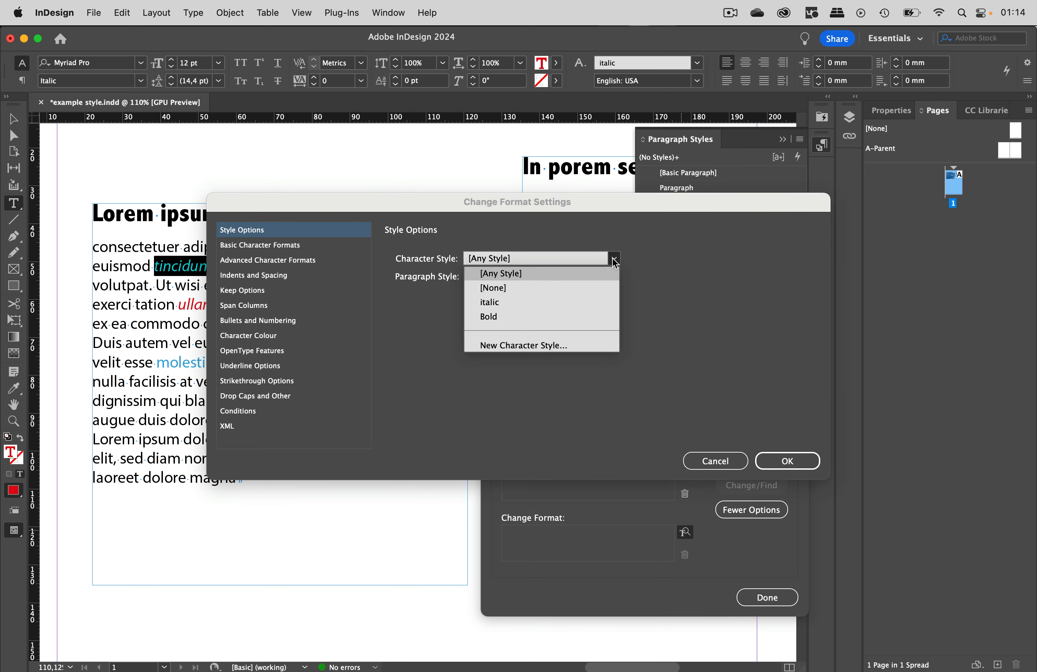
left_click(489, 316)
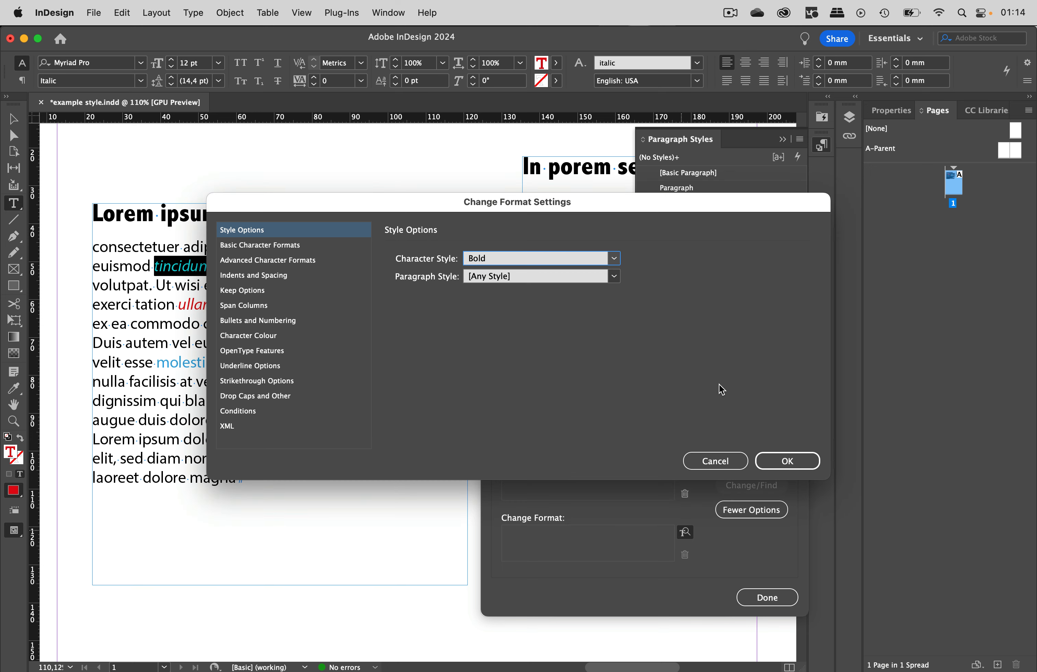
left_click(778, 462)
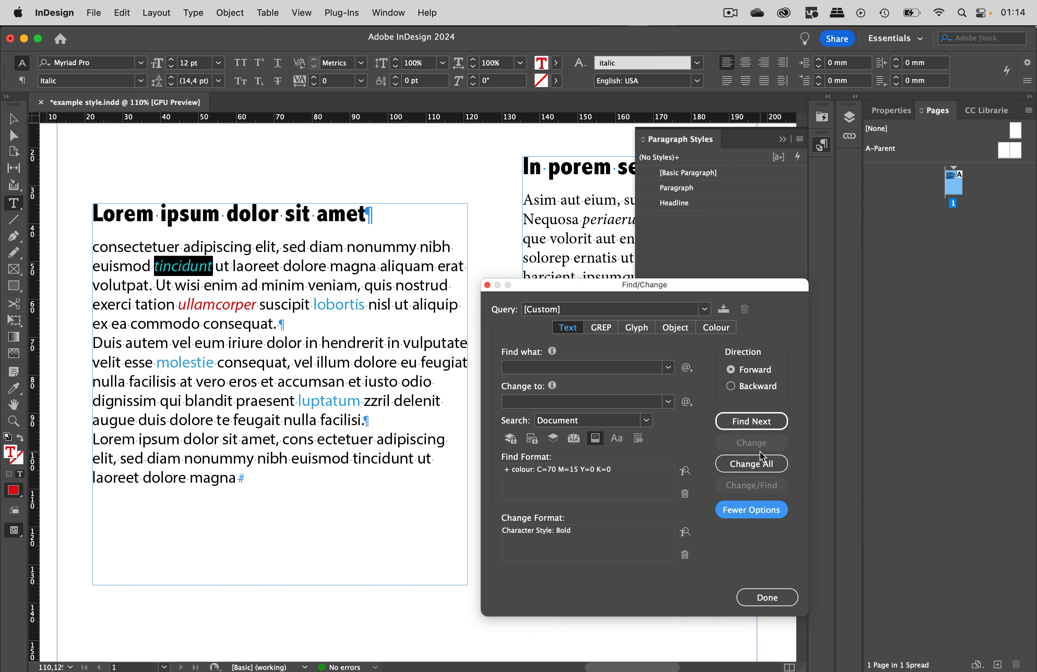
left_click(761, 468)
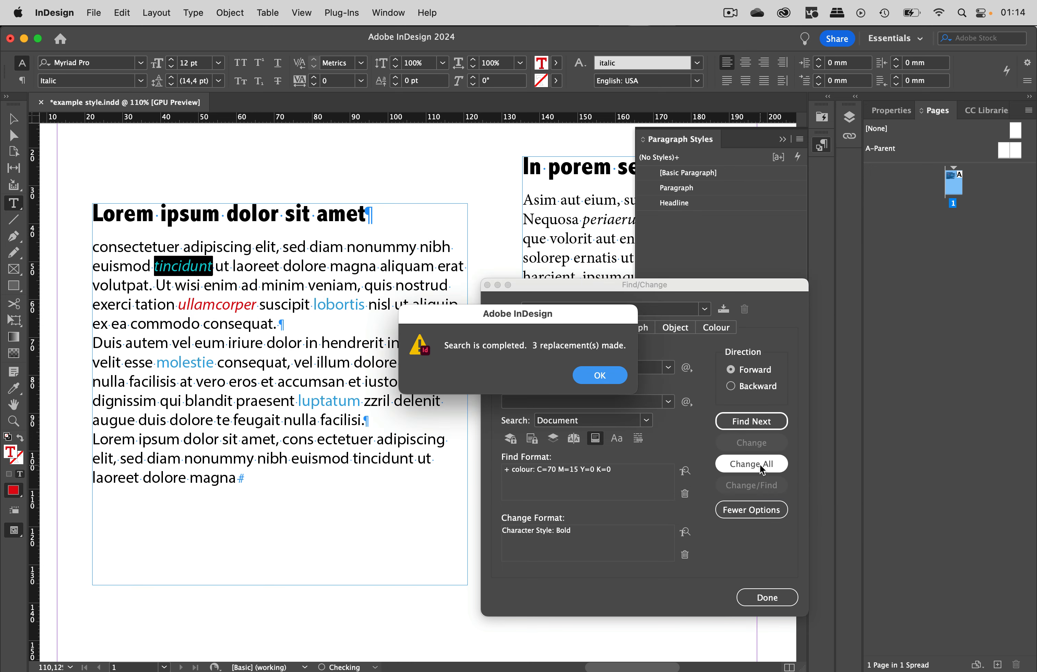
left_click(599, 375)
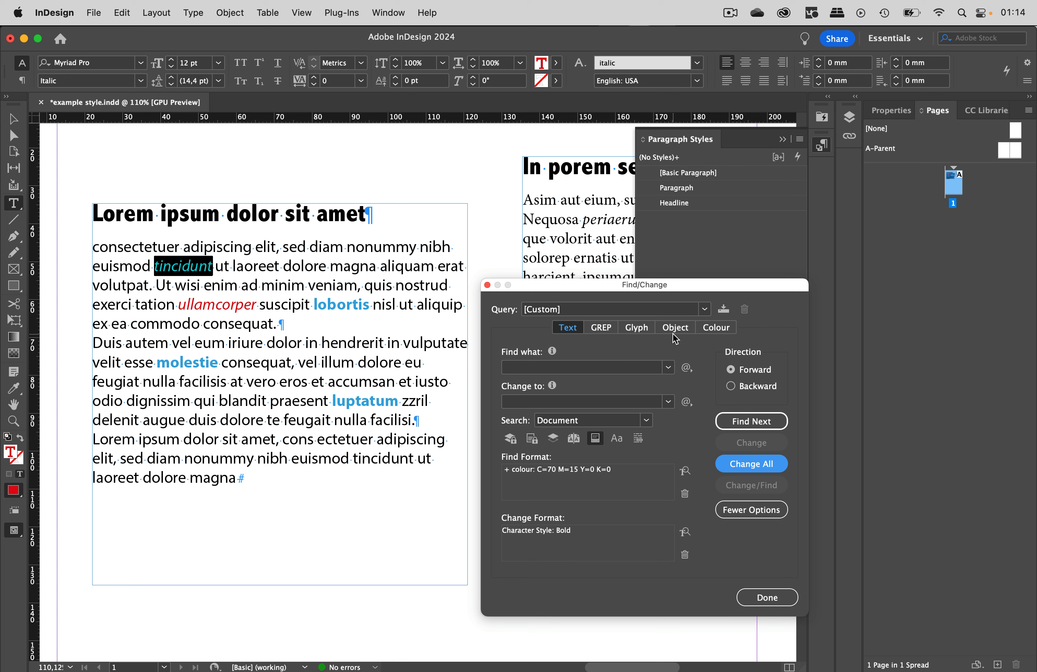
- Clear both formats, select the word "elit," and set the Find Format to Myriad Pro, Regular, 12 pt
left_click(685, 493)
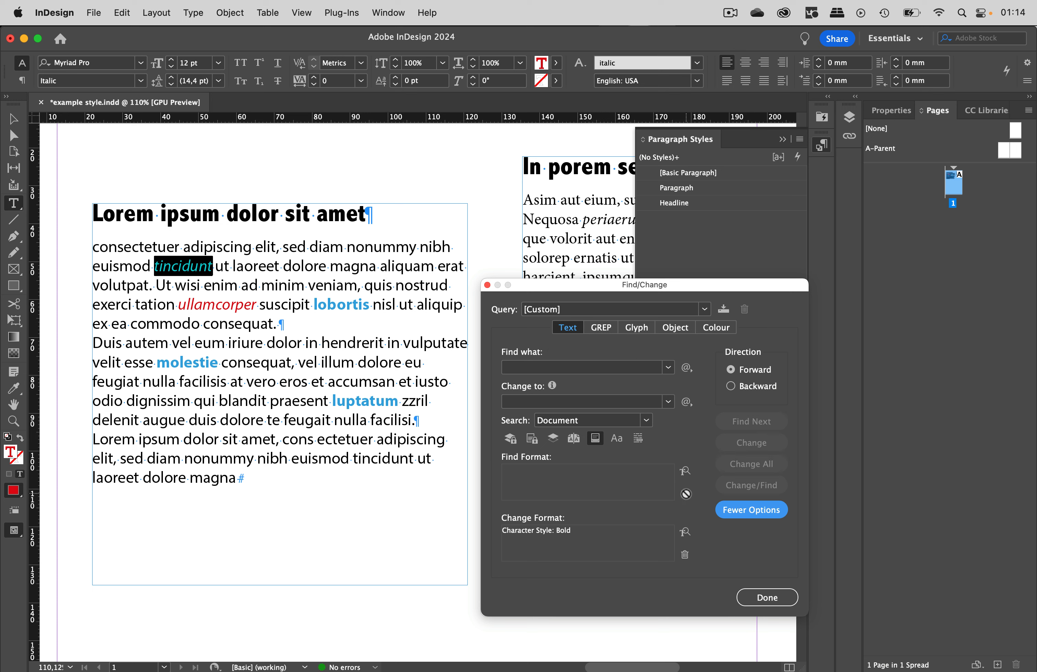
left_click(685, 555)
left_click_drag(252, 247, 284, 249)
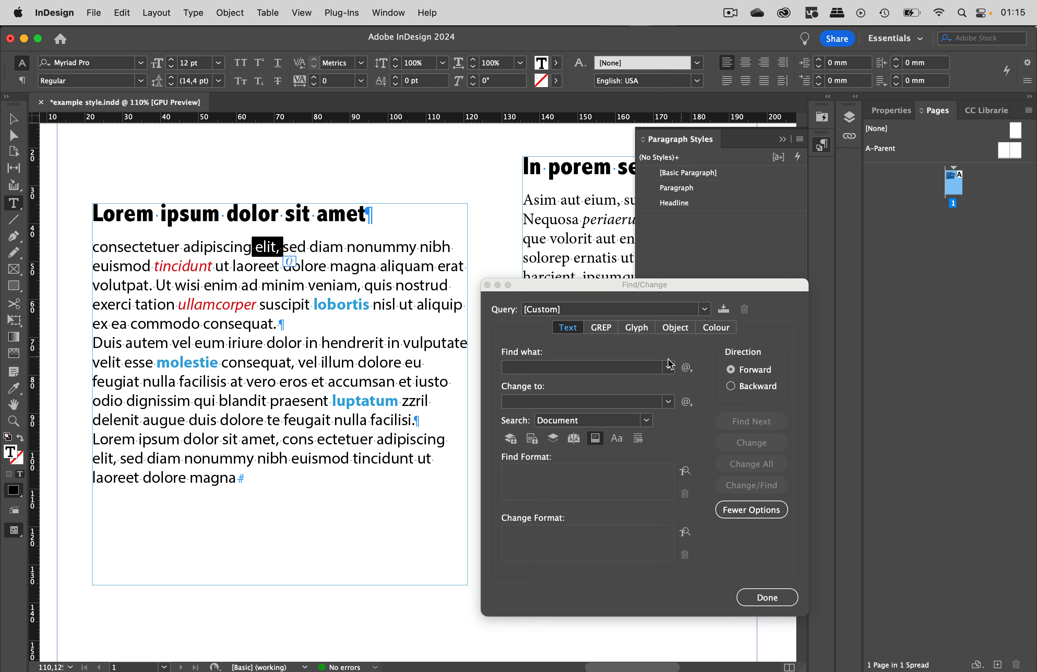
left_click(685, 472)
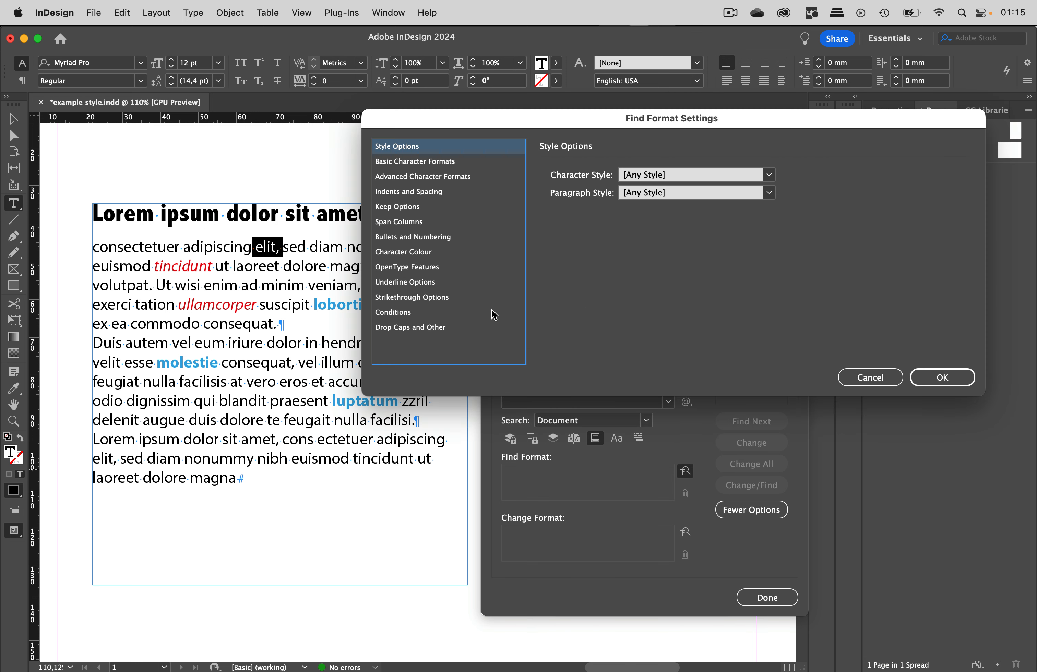
left_click(449, 163)
left_click(688, 173)
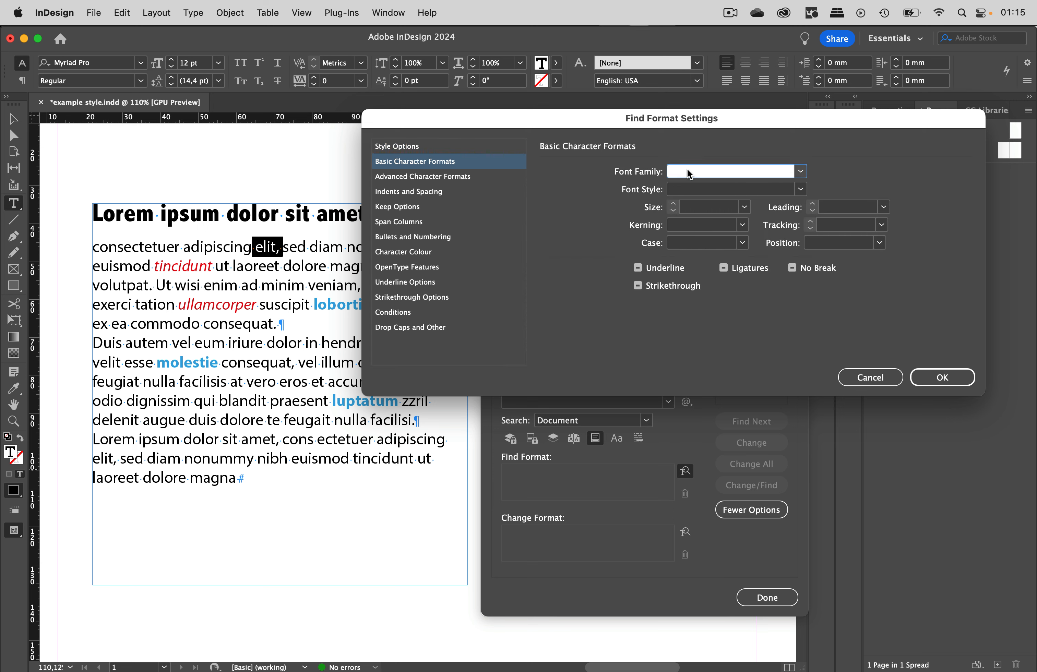
type("Myriad Pro")
left_click(709, 191)
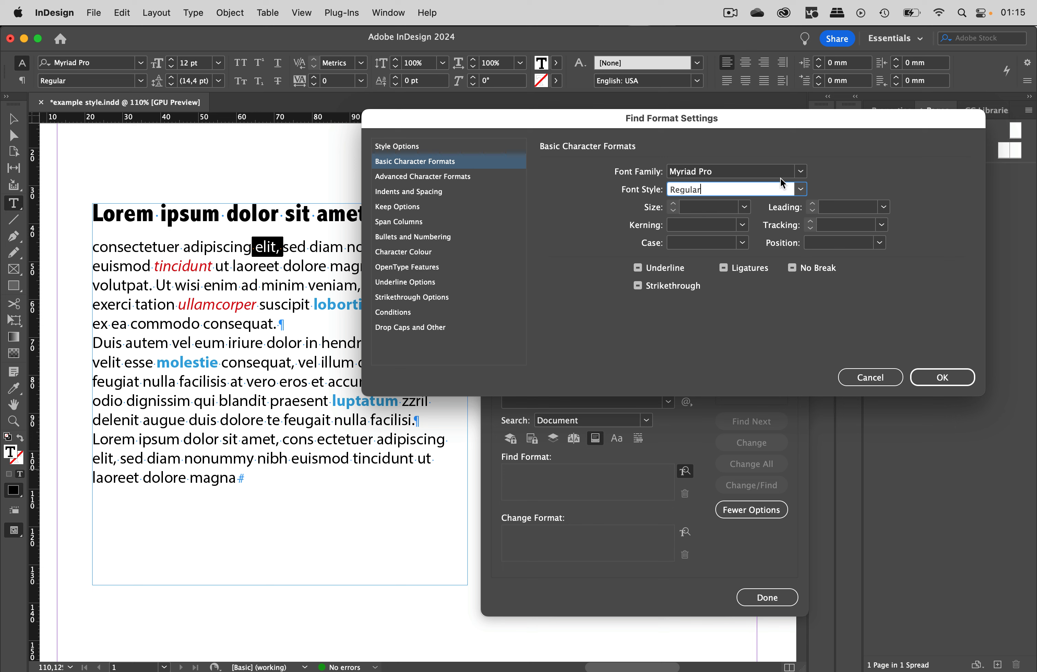
left_click(724, 204)
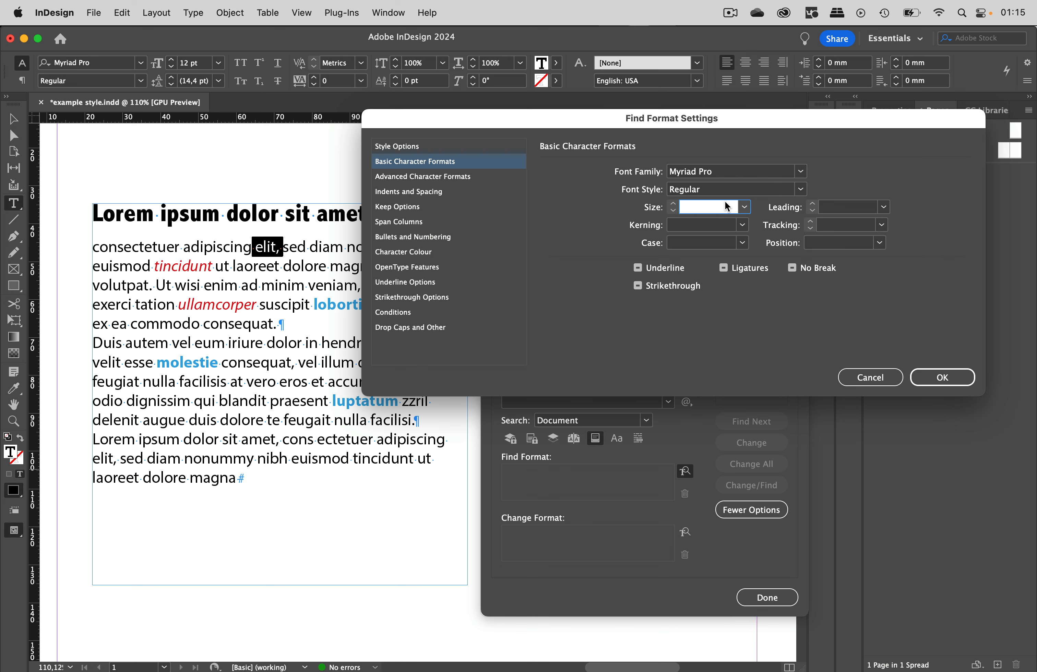
type("12")
left_click(933, 376)
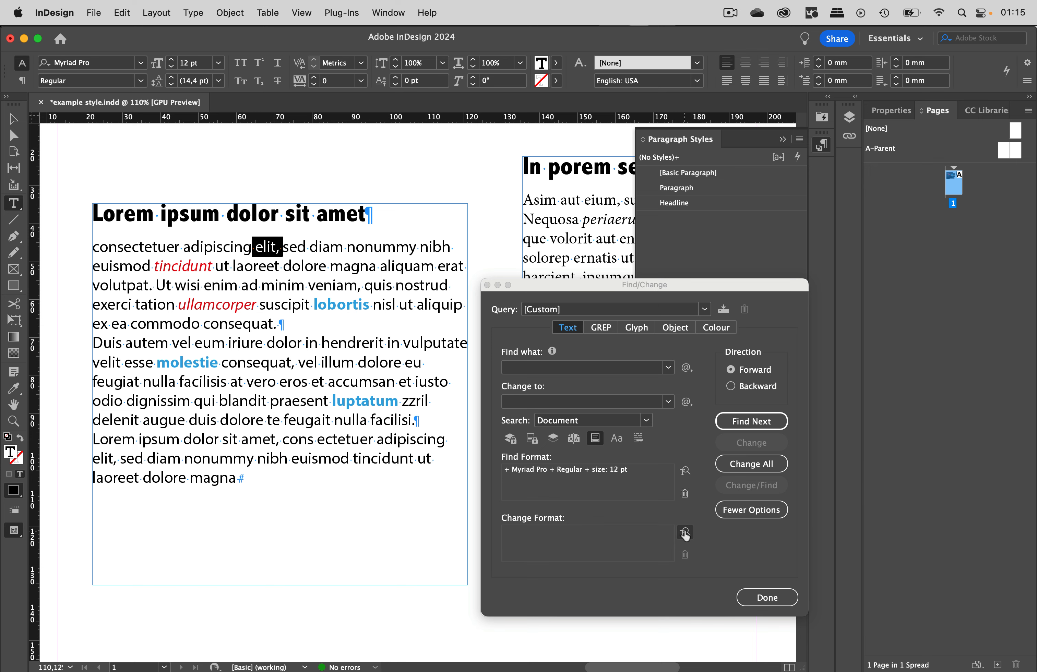
- Set the Change Format to the Paragraph paragraph style, replace all matches and close Find/Change
left_click(686, 533)
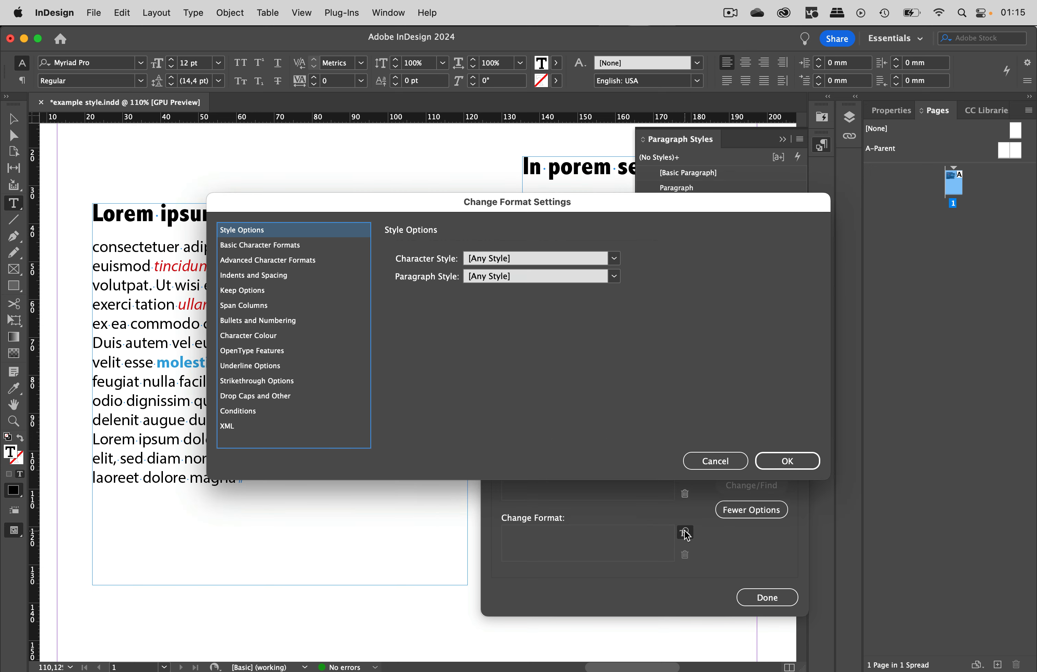
left_click(615, 276)
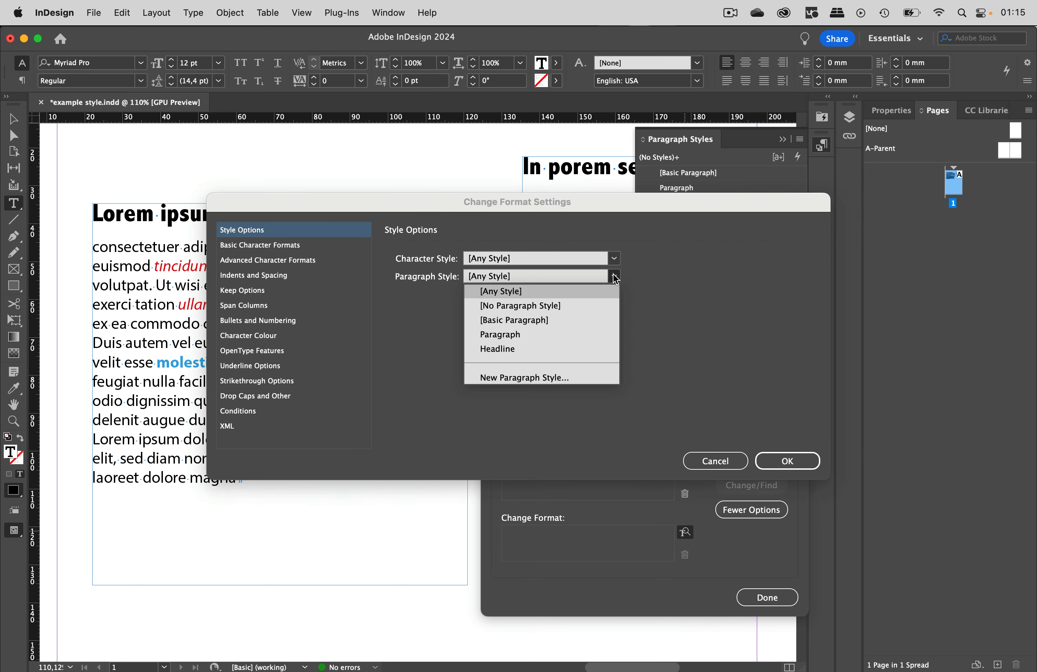
left_click(527, 336)
left_click(795, 464)
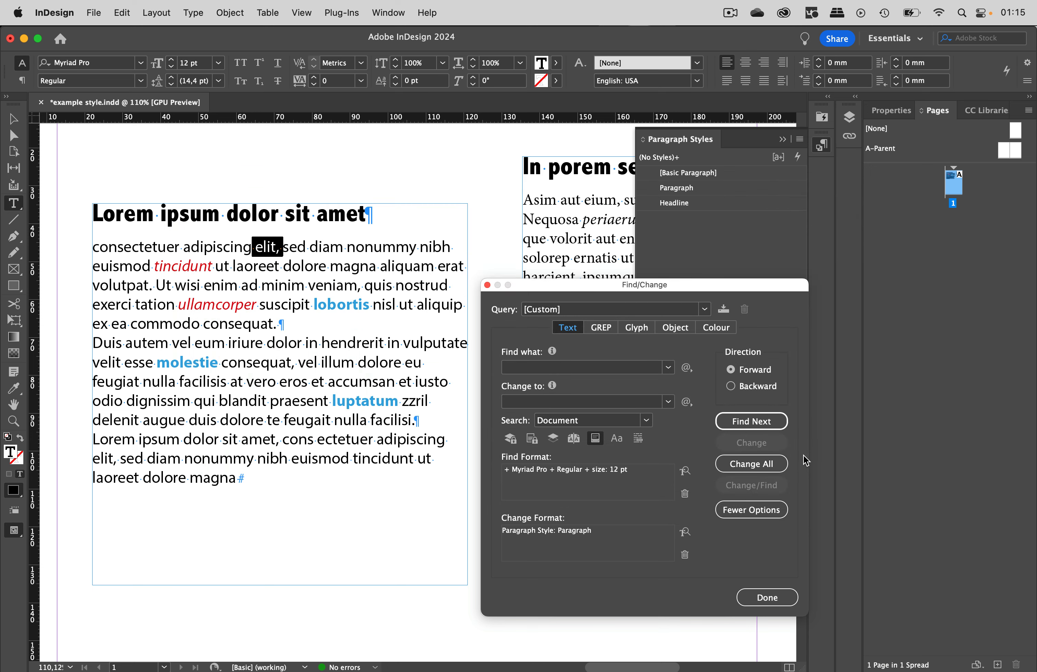
left_click(762, 469)
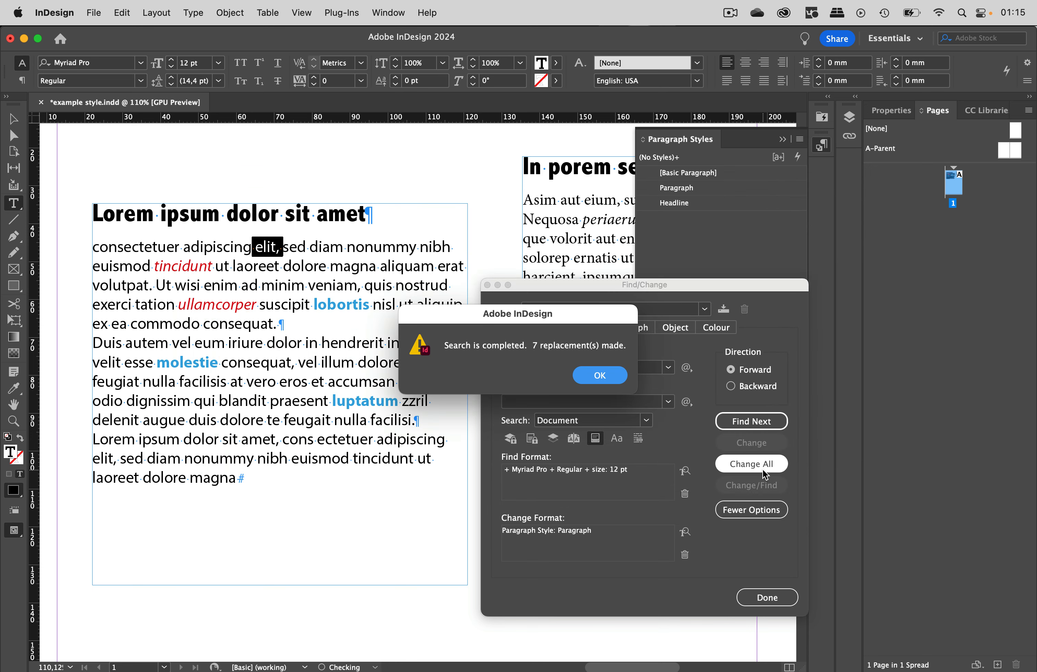
left_click(610, 376)
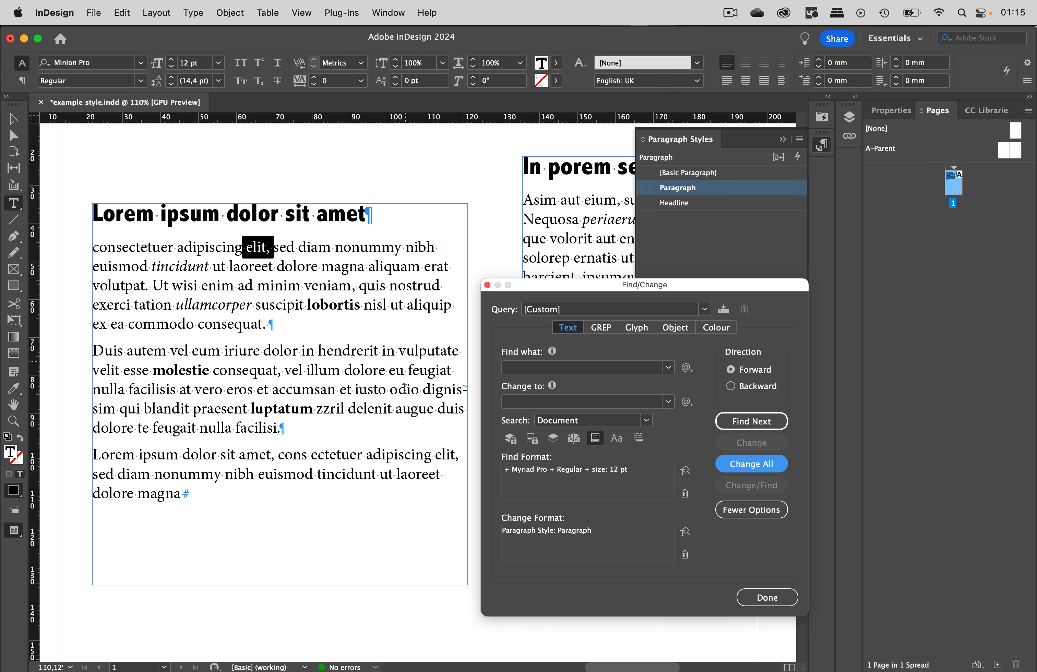
left_click(767, 598)
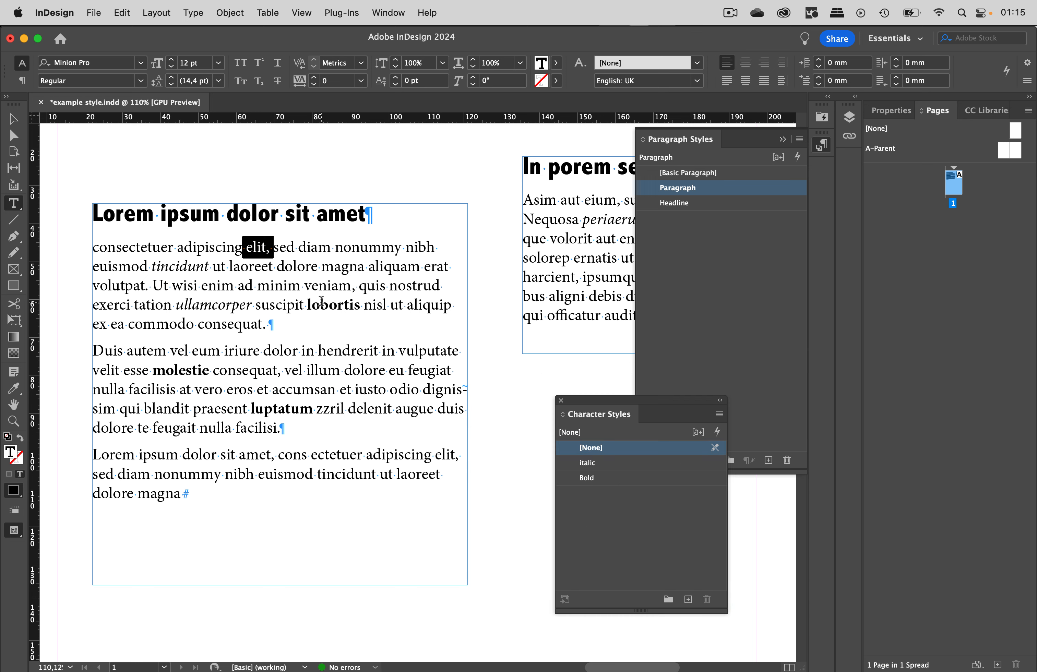
- Select the body text frame and copy it
left_click_drag(320, 302, 344, 304)
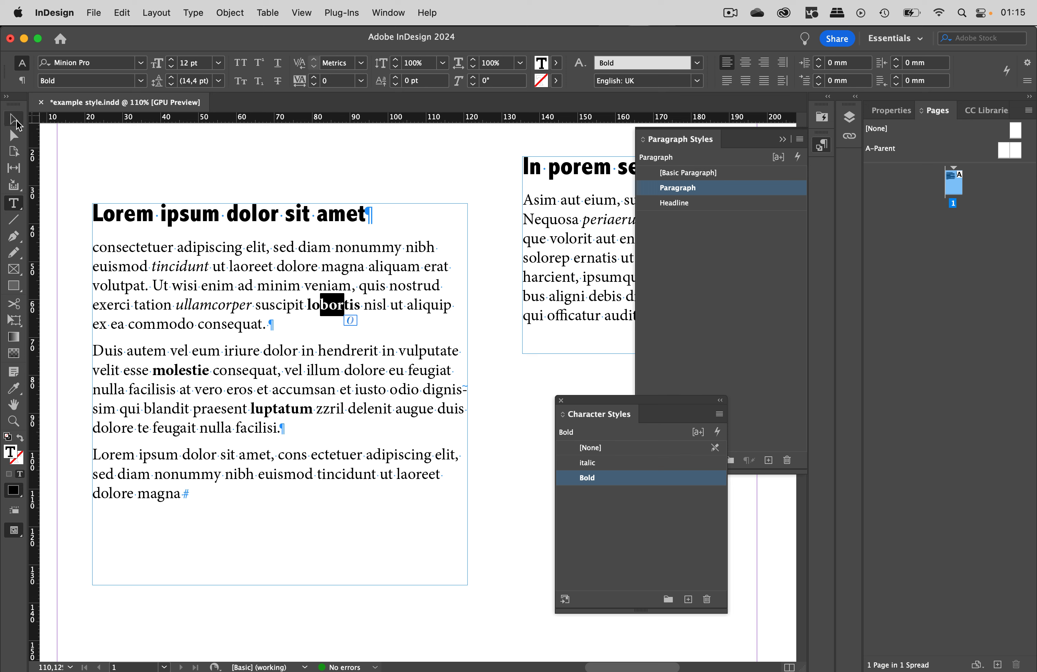
left_click(14, 120)
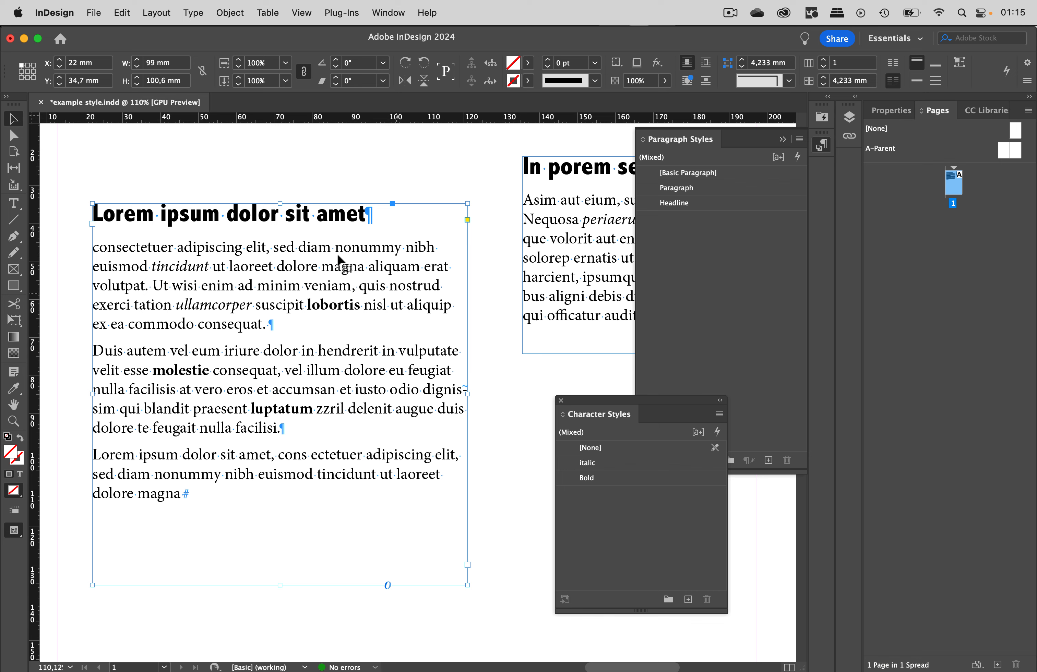
left_click(124, 13)
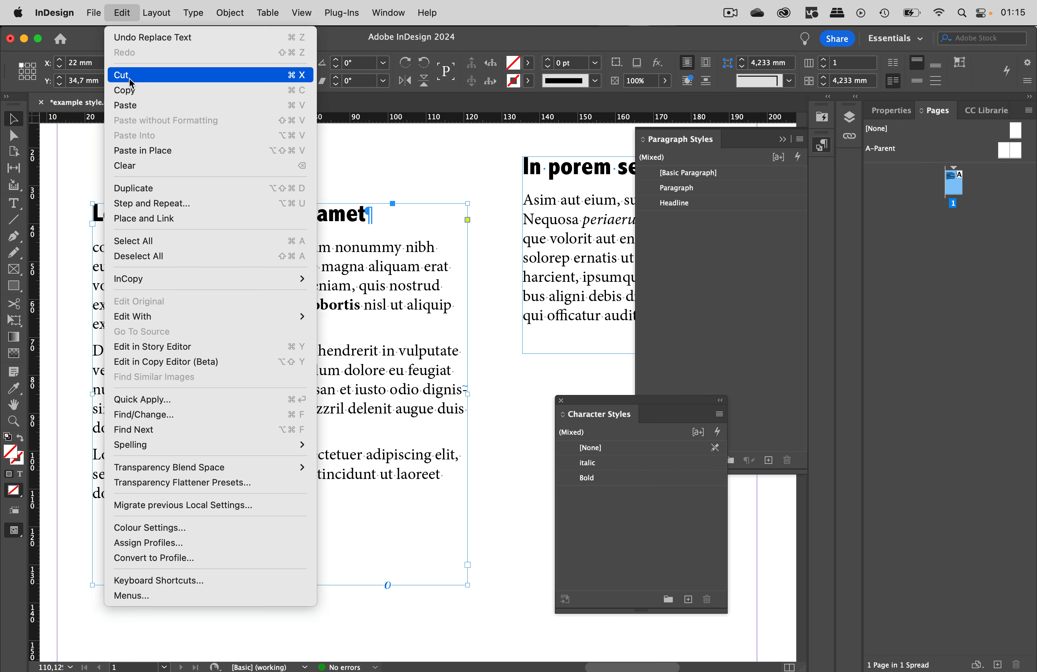
left_click(132, 91)
- Switch to Illustrator and paste the copied InDesign text frame into the document
mouse_move(381, 650)
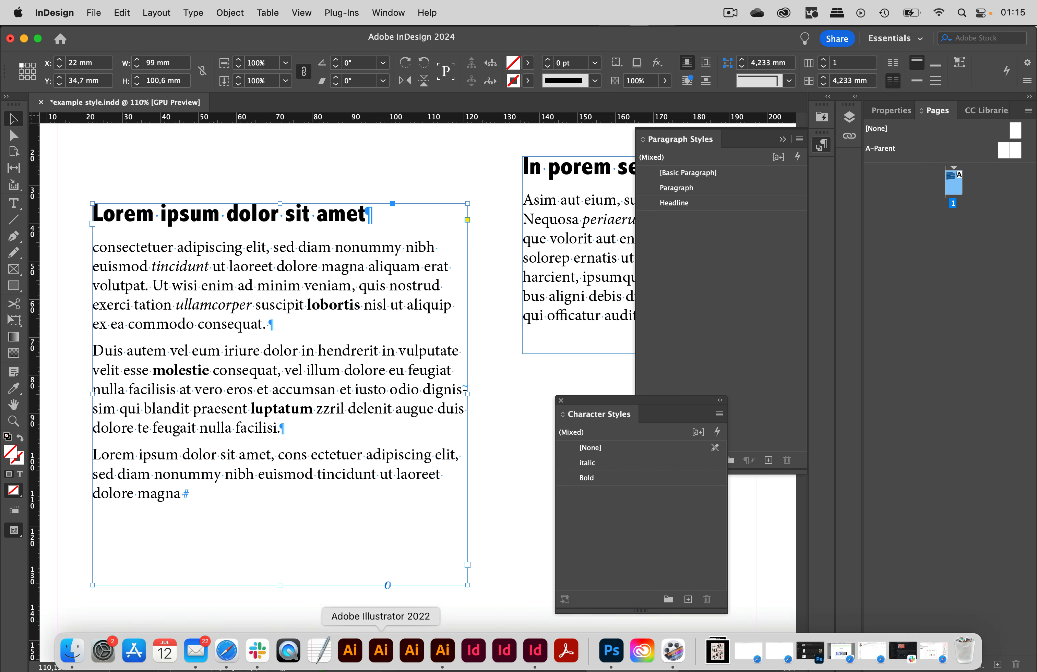
left_click(442, 650)
scroll(548, 418, "right", 15)
scroll(547, 418, "down", 3)
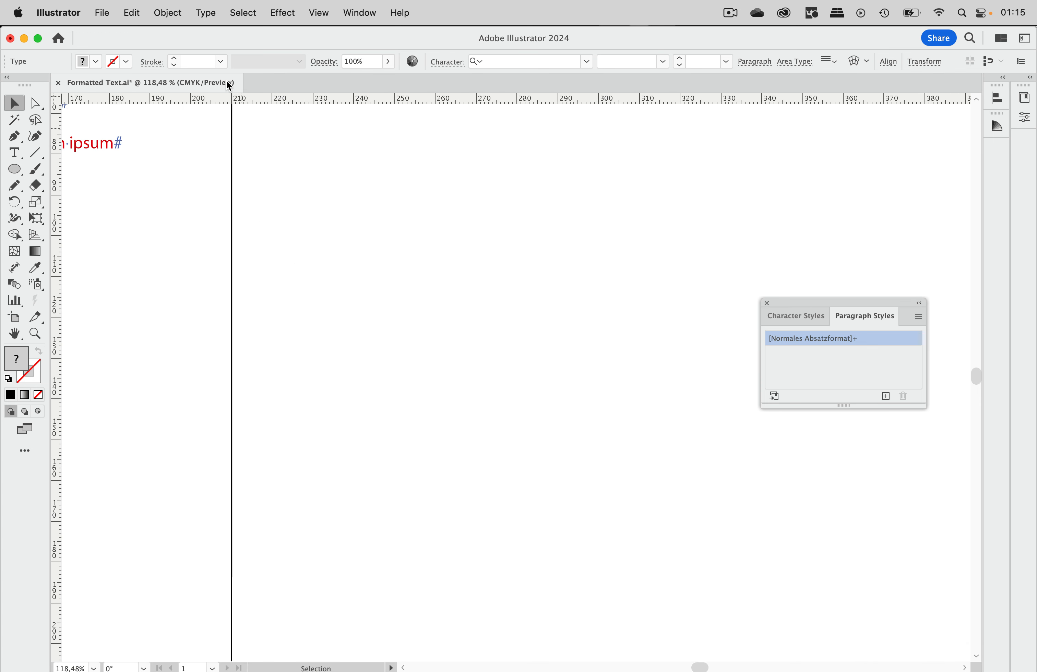
left_click(146, 13)
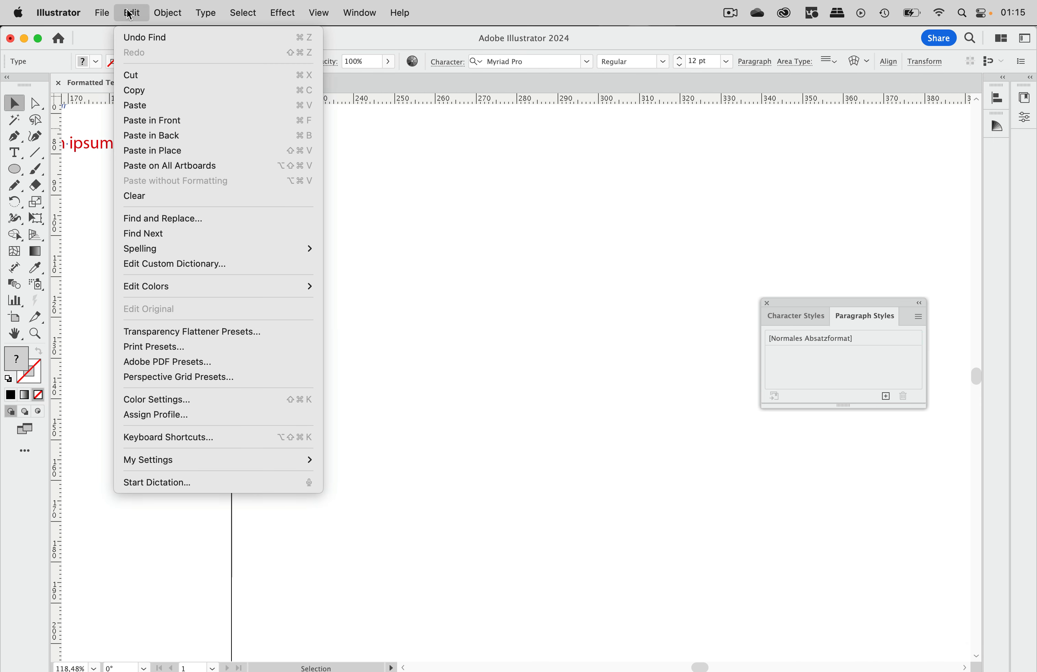
left_click(144, 105)
- Move the pasted text frame into place and reposition the Paragraph Styles panel beside it
left_click_drag(490, 342, 593, 228)
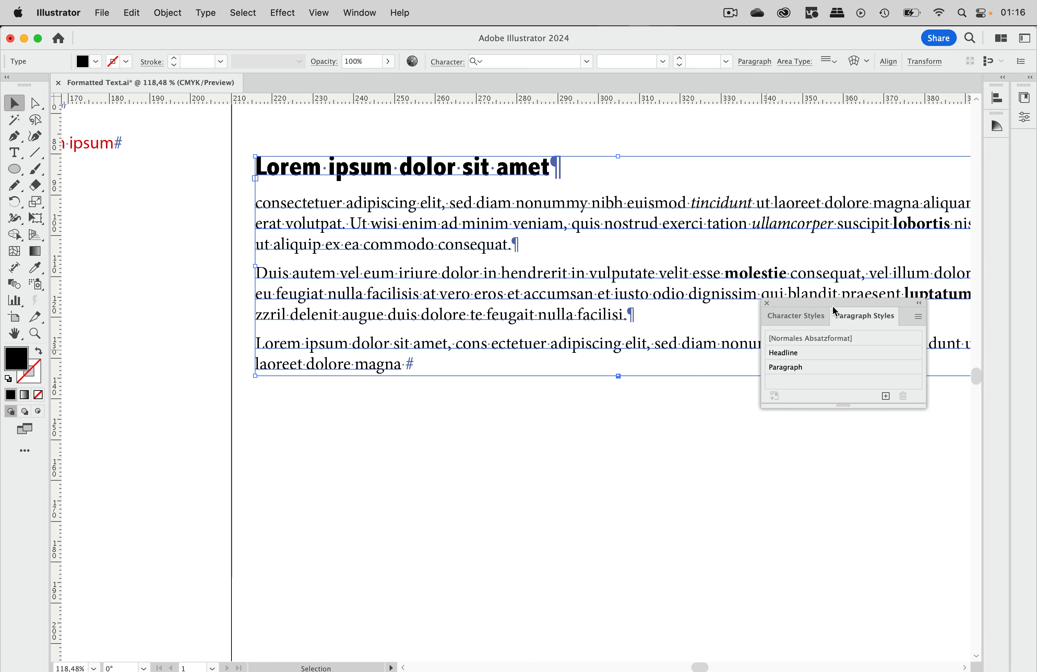
left_click_drag(816, 307, 492, 426)
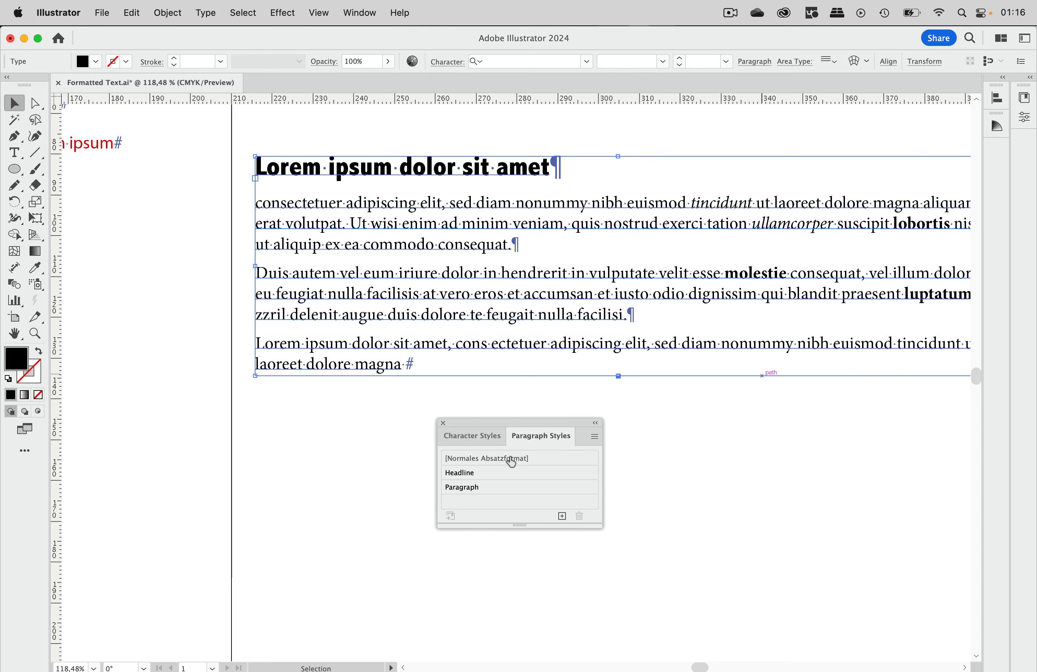
left_click(483, 437)
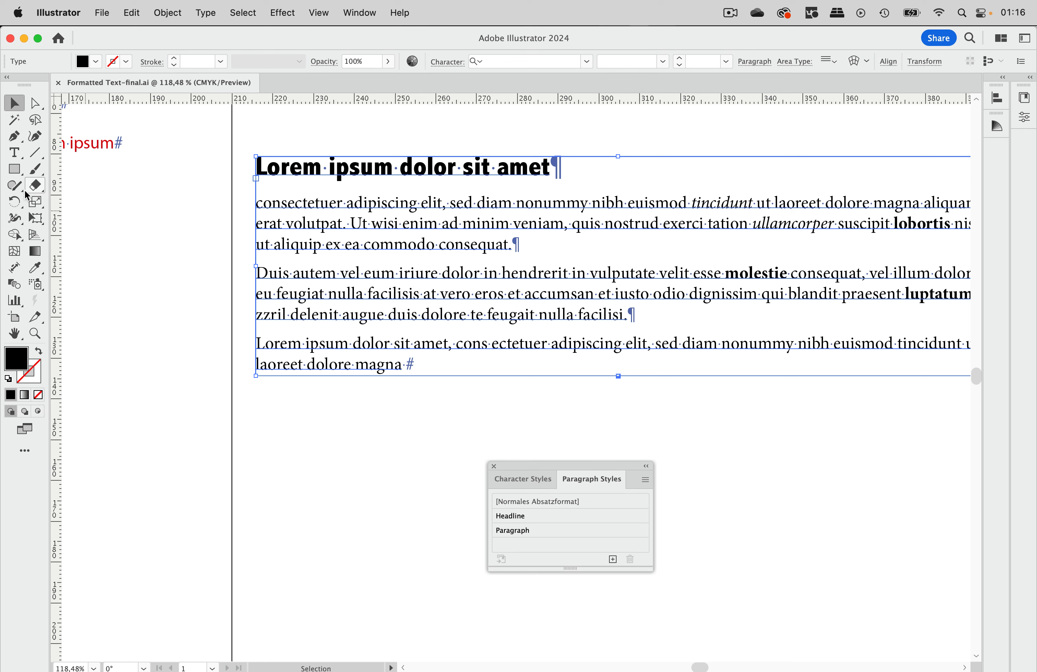
- Check which paragraph and character styles are applied to the headline, body text and bold words
left_click(14, 152)
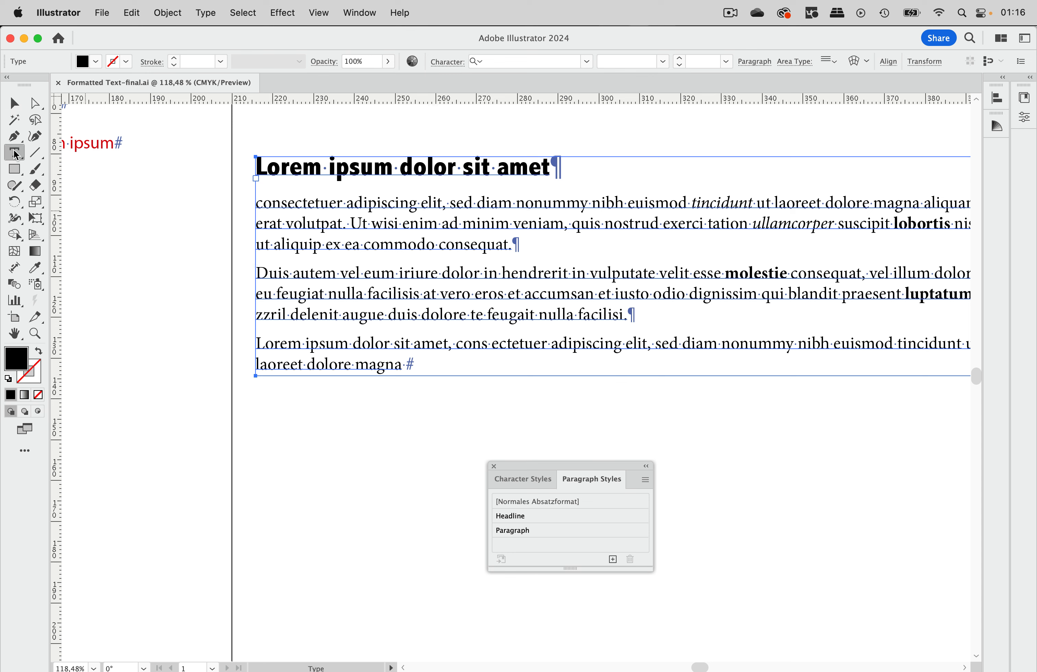
left_click(445, 168)
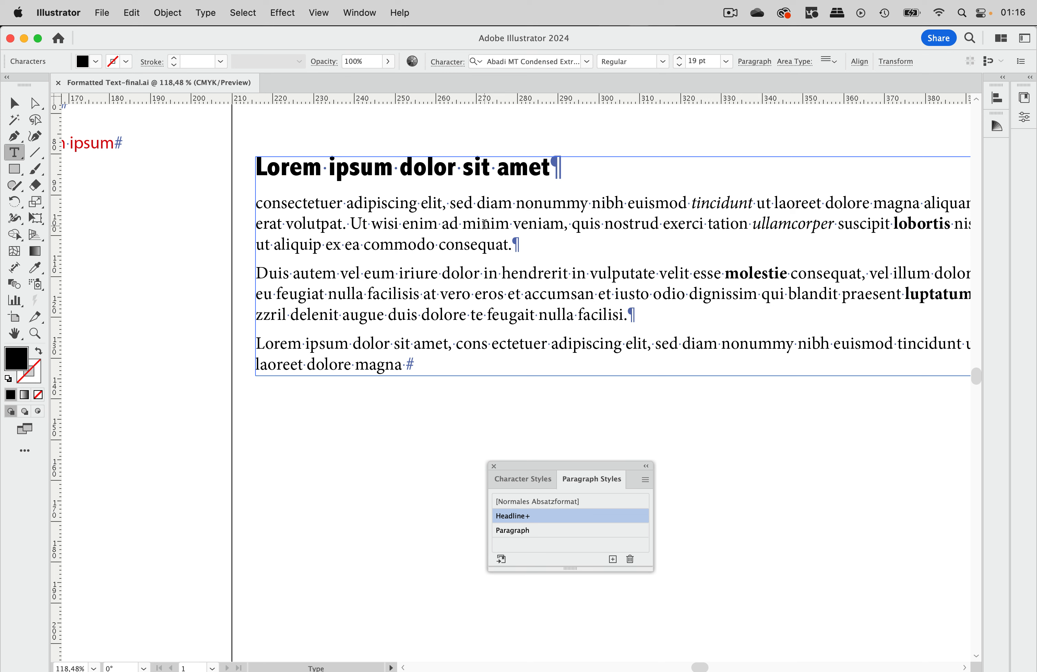
left_click(485, 255)
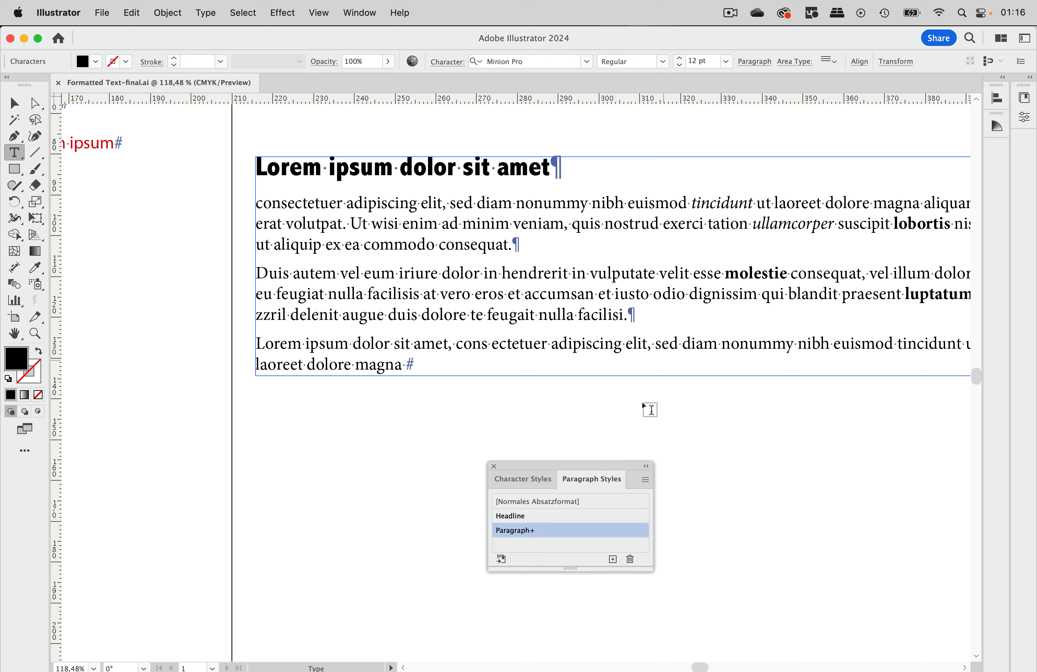
left_click(533, 479)
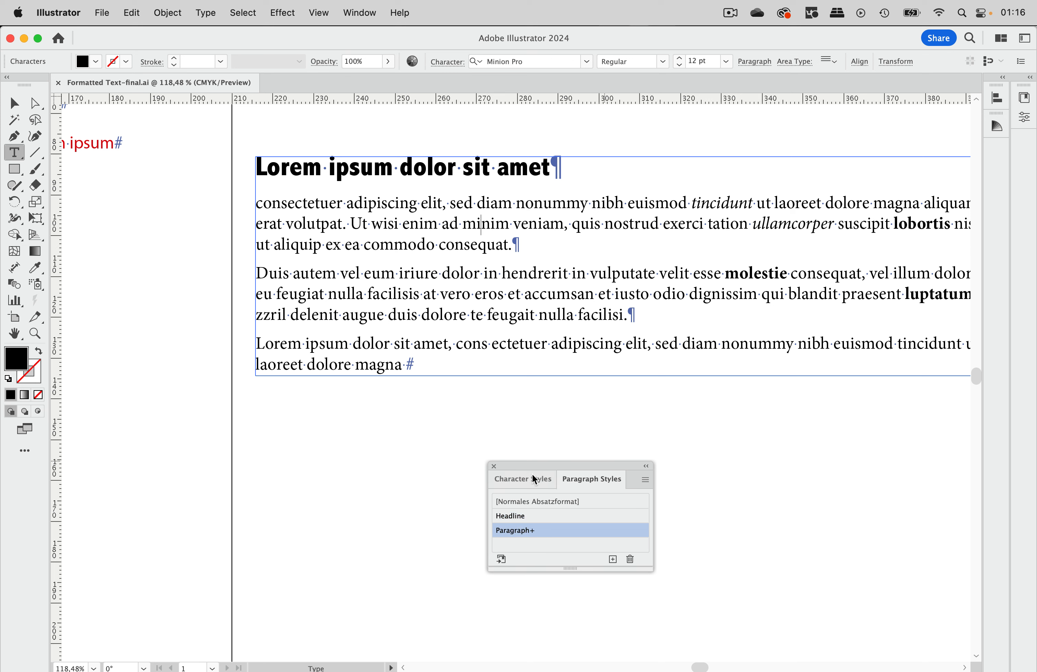
left_click(749, 274)
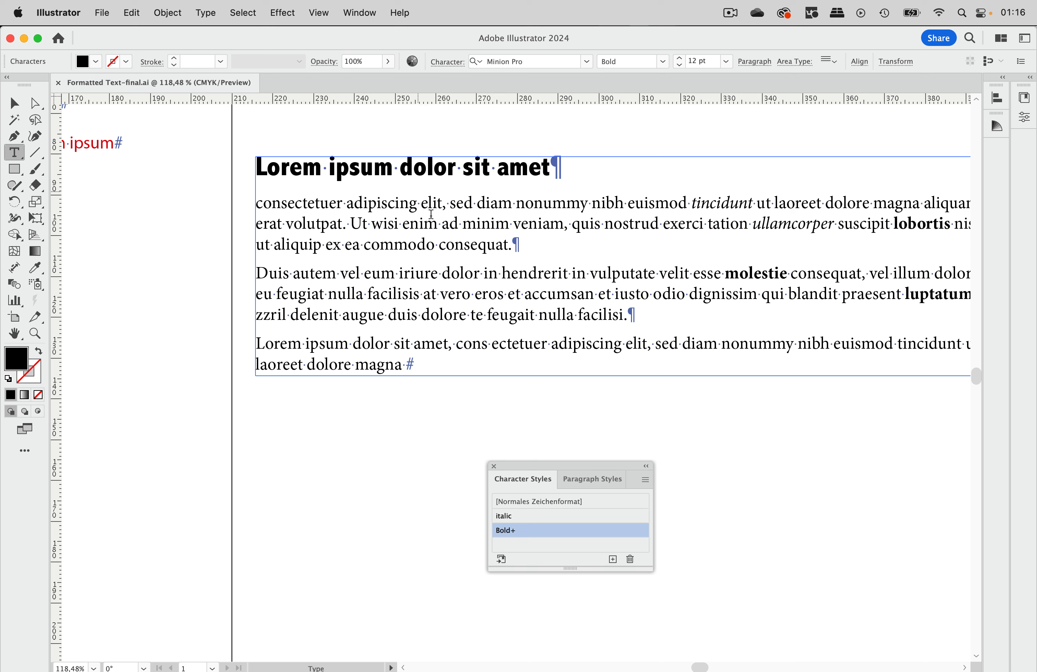
left_click(521, 167)
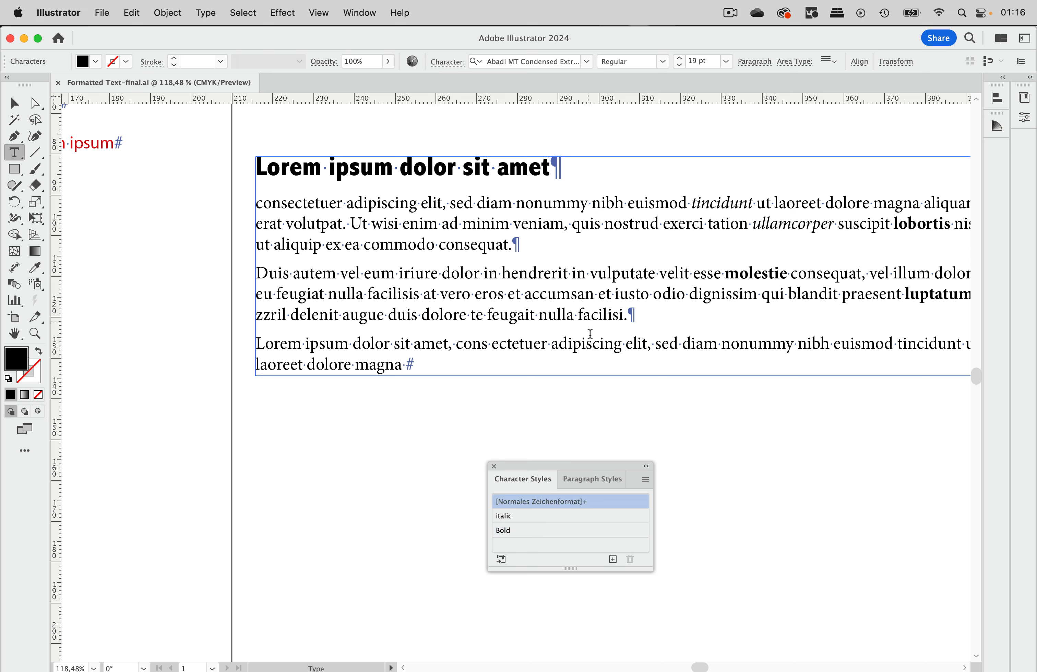
left_click(592, 480)
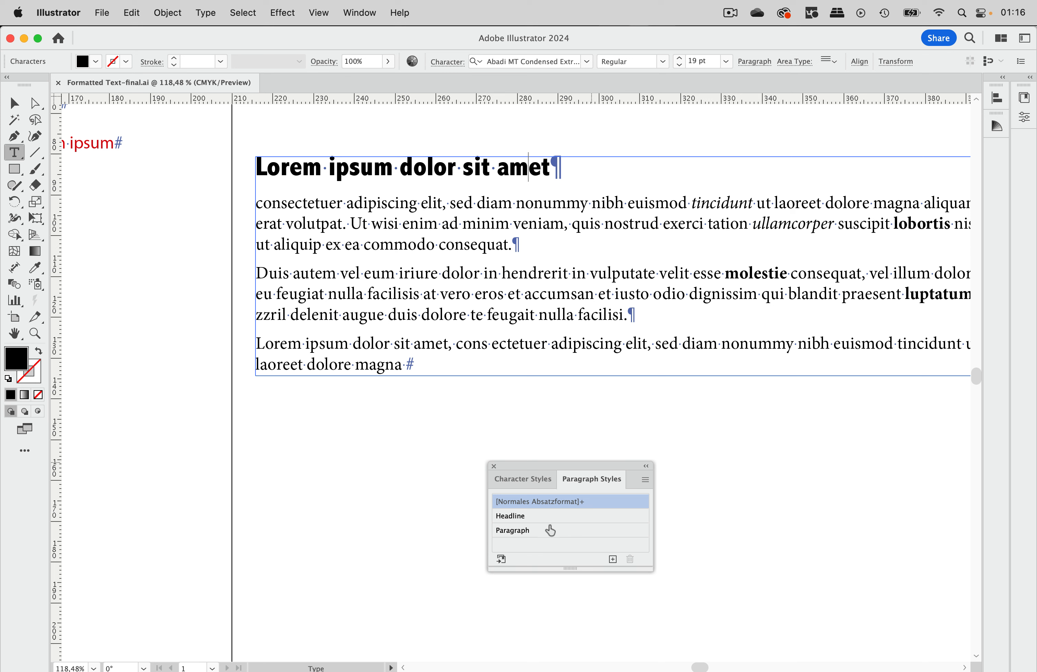
left_click(514, 170)
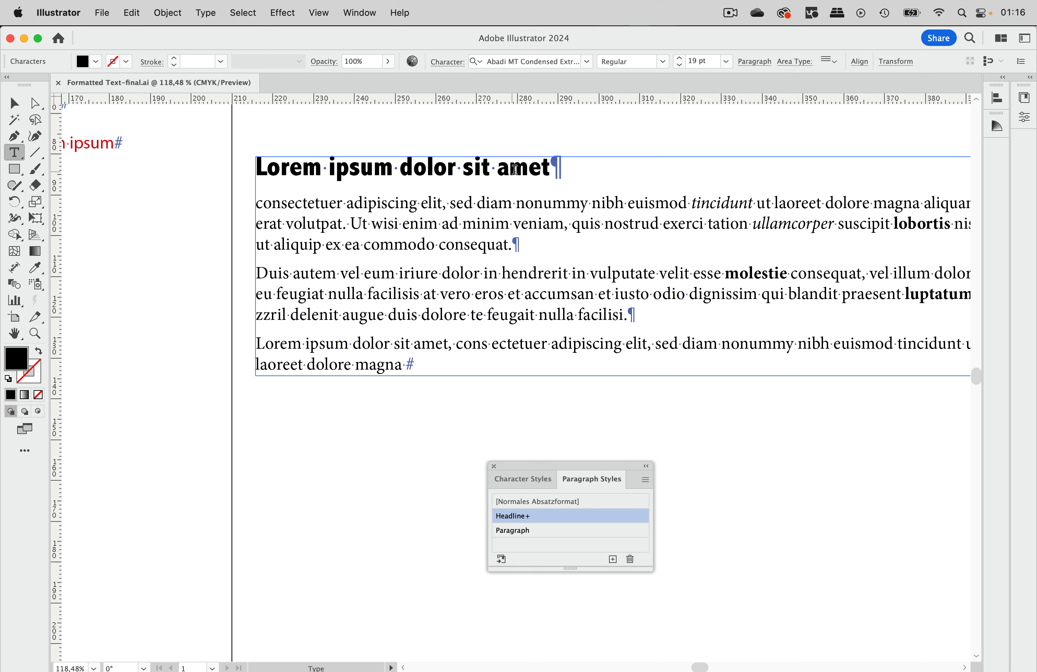
left_click(551, 522)
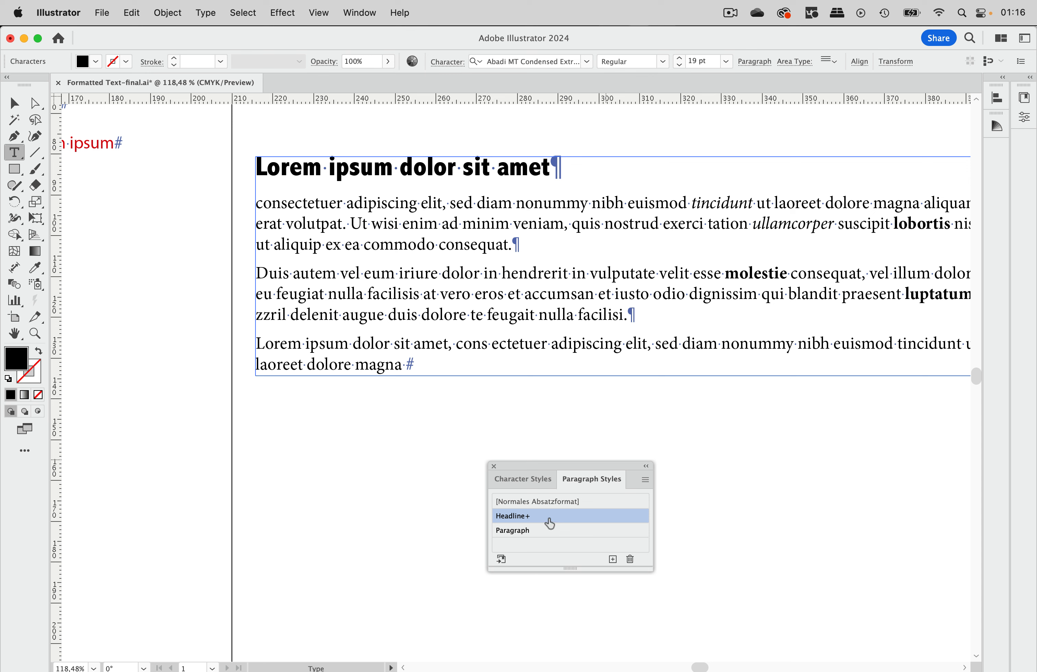
- Reapply the Headline style to the headline and the Paragraph style to all body paragraphs
left_click_drag(490, 168, 433, 168)
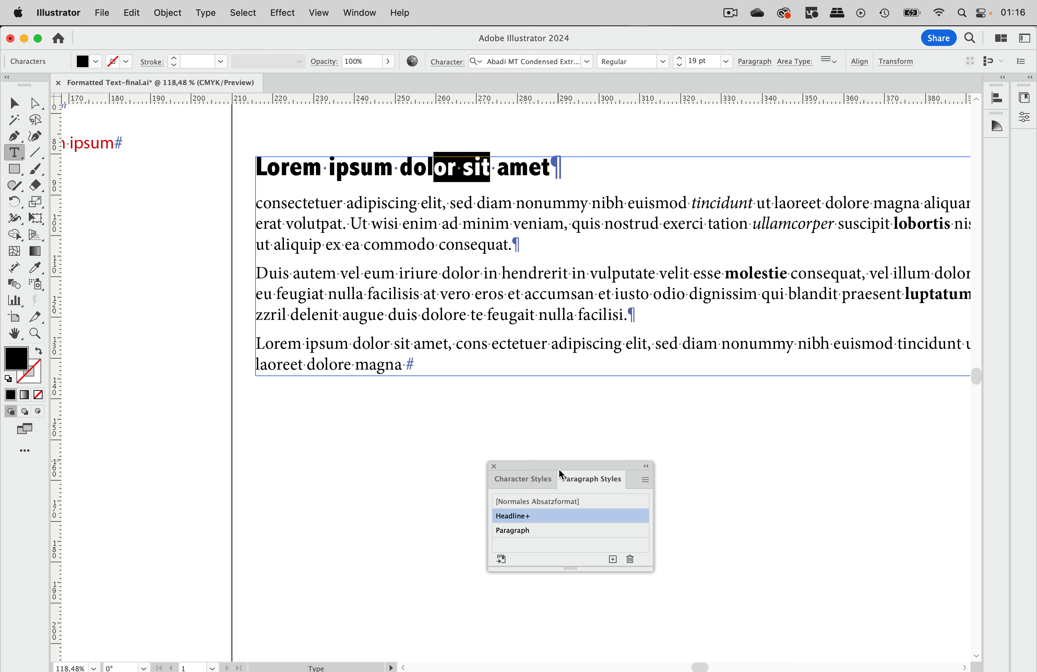
left_click(559, 515, "alt")
left_click_drag(503, 202, 499, 345)
left_click(585, 530)
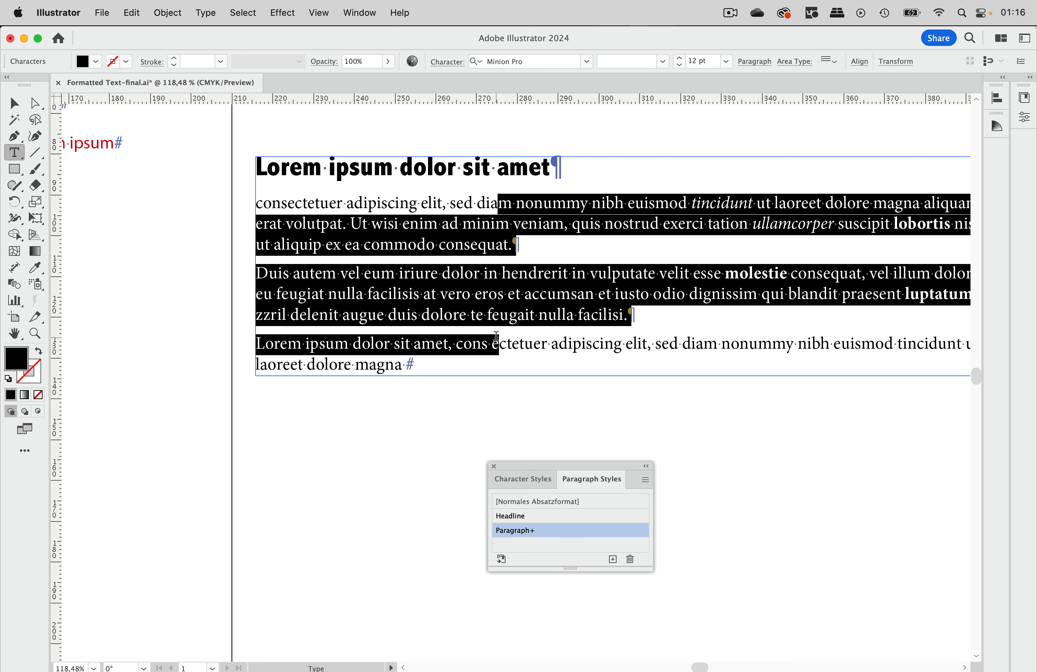
left_click(558, 535, "alt")
left_click(410, 204)
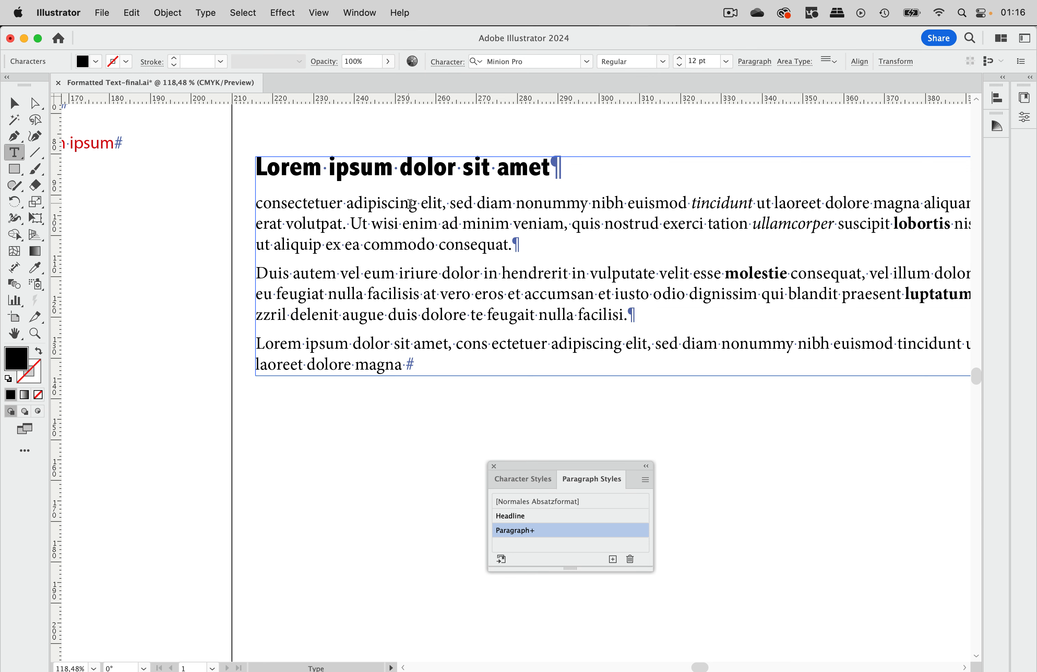
left_click_drag(256, 205, 408, 366)
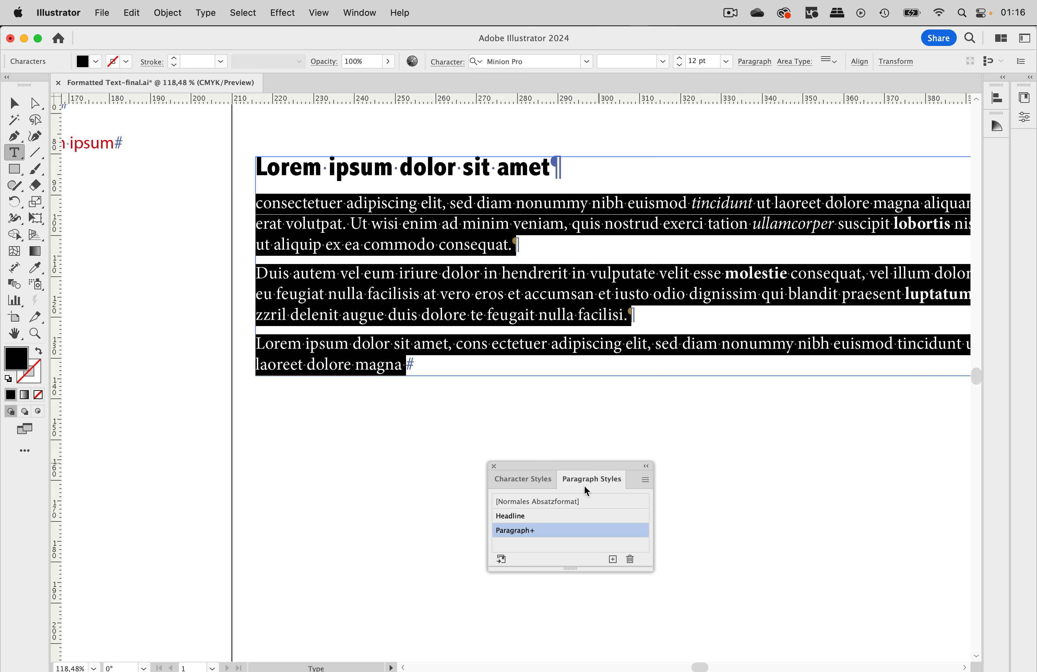
left_click(556, 535, "alt")
left_click_drag(554, 167, 236, 144)
left_click(513, 515)
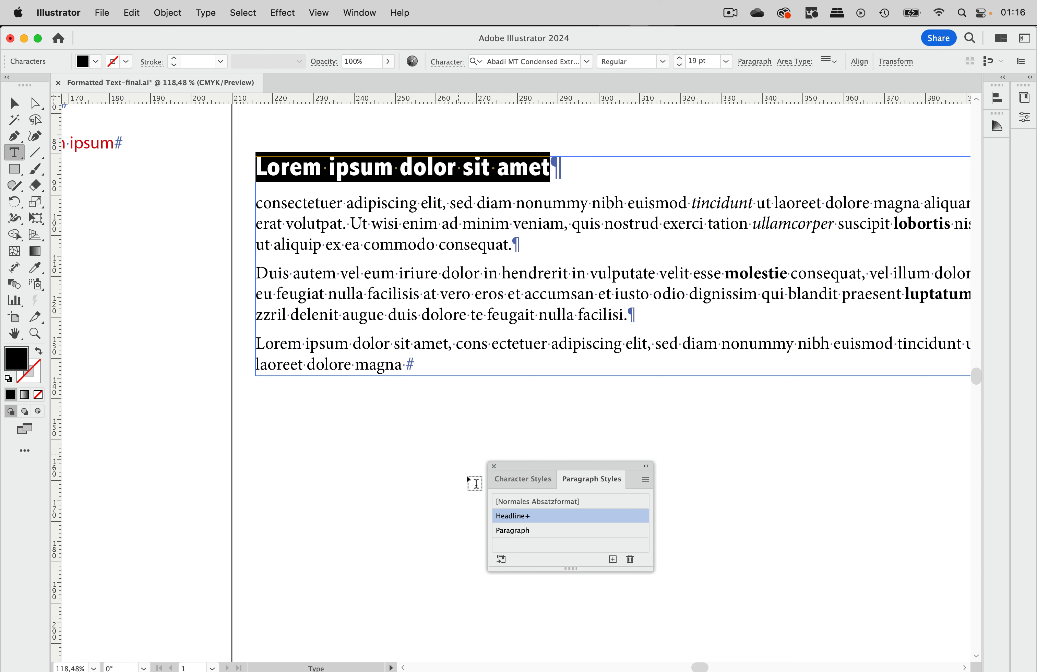
left_click(544, 521, "alt")
key("Escape")
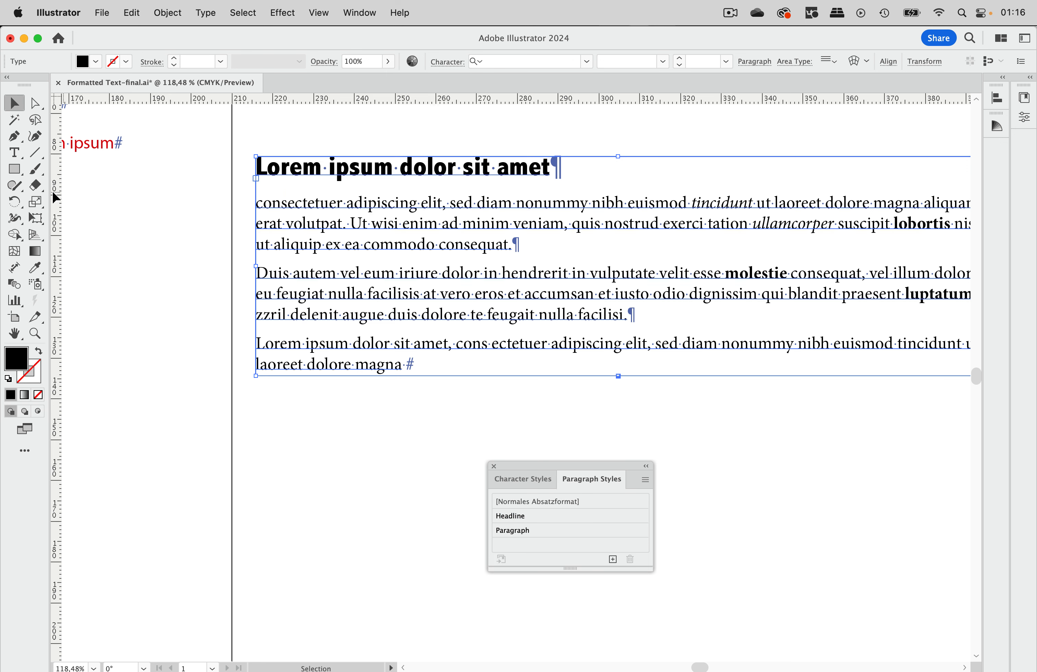
- Select part of the bold word "molestie" to check its character style, then deselect everything
left_click(16, 155)
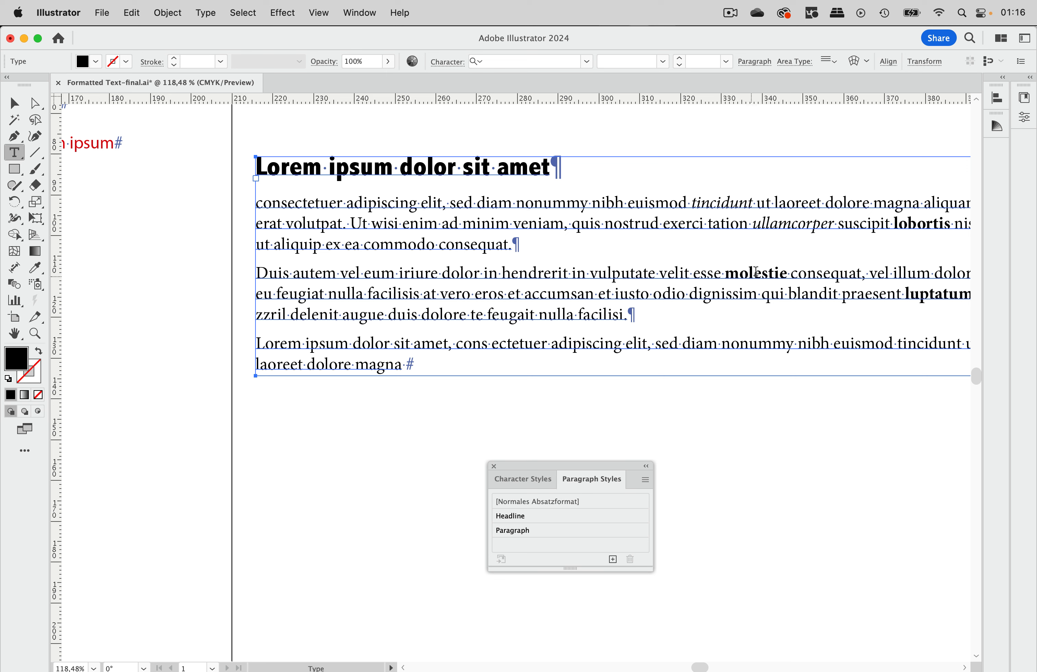
left_click_drag(740, 274, 768, 274)
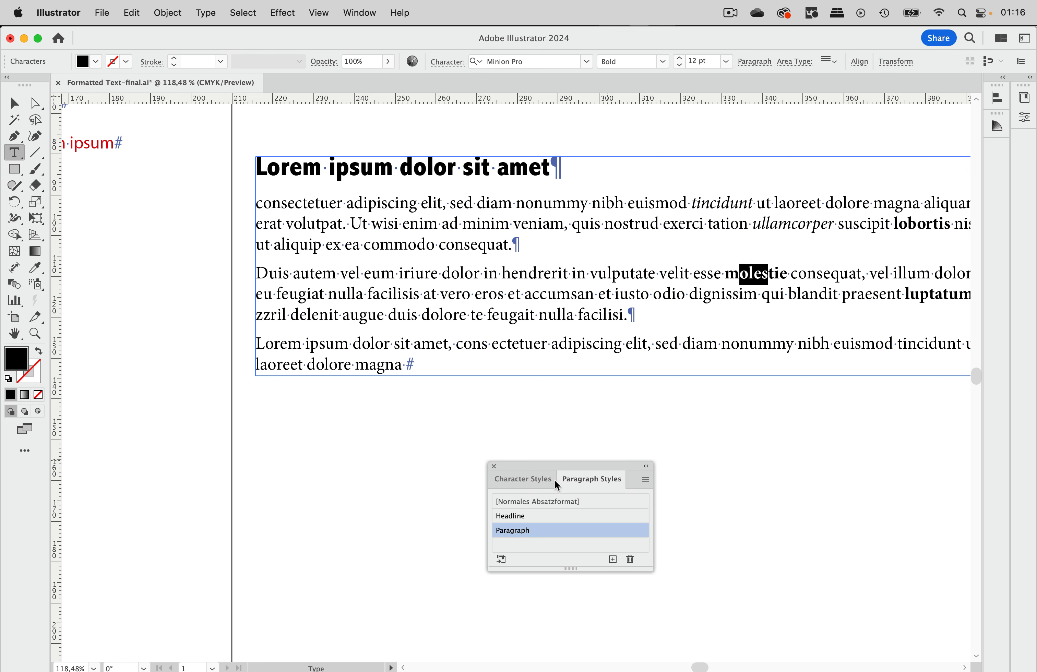
left_click(528, 479)
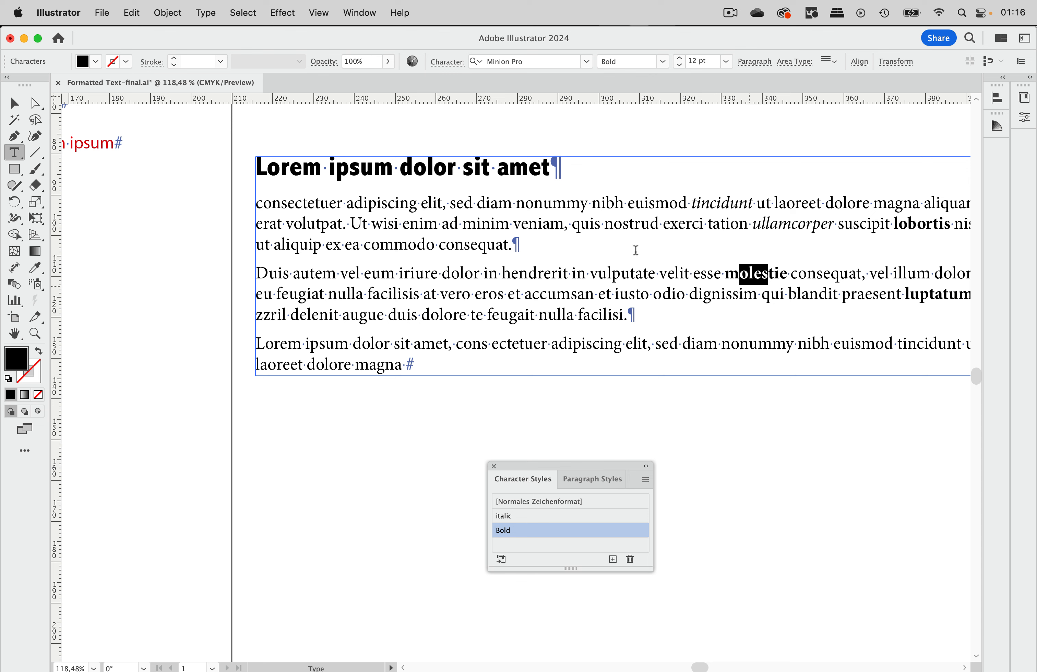
left_click(21, 107)
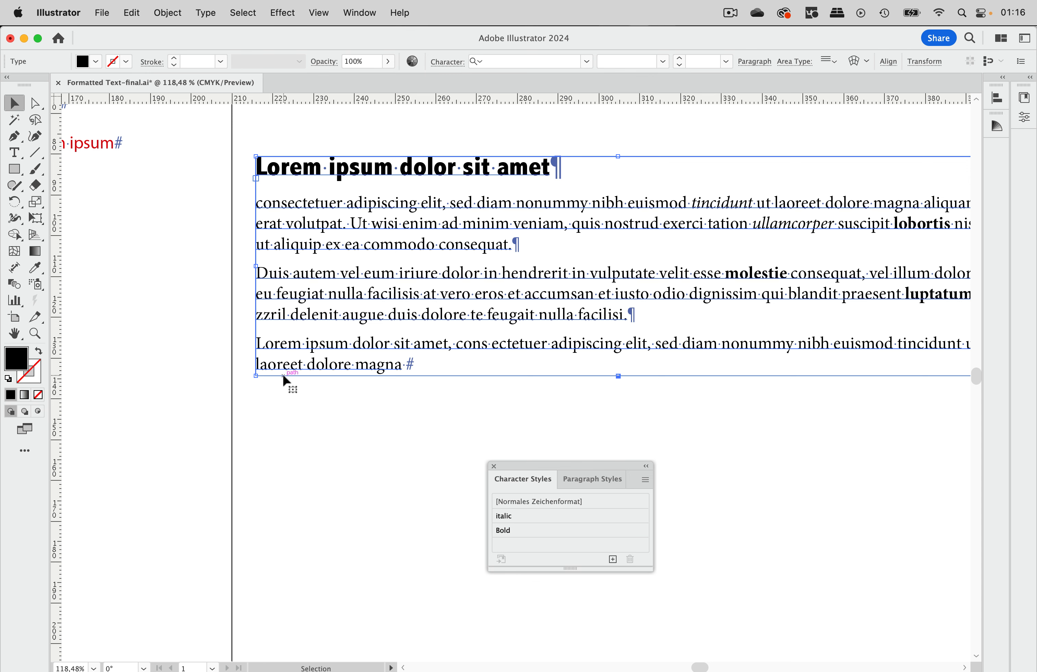
left_click(336, 456)
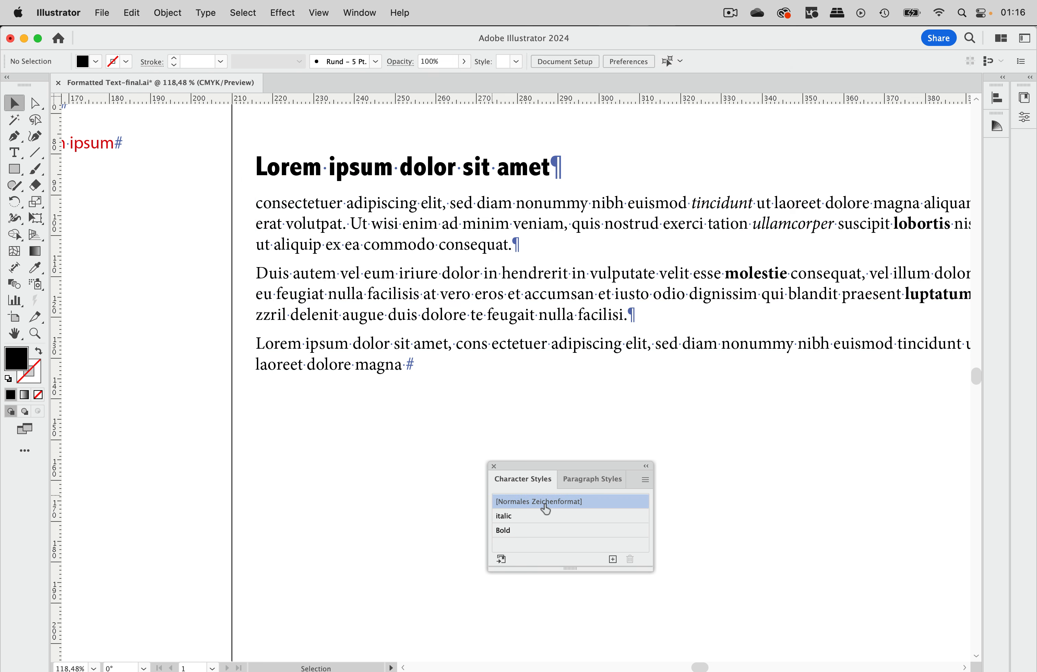
- Open the Bold character style options and set its character colour to CMYK Rot
double_click(531, 534)
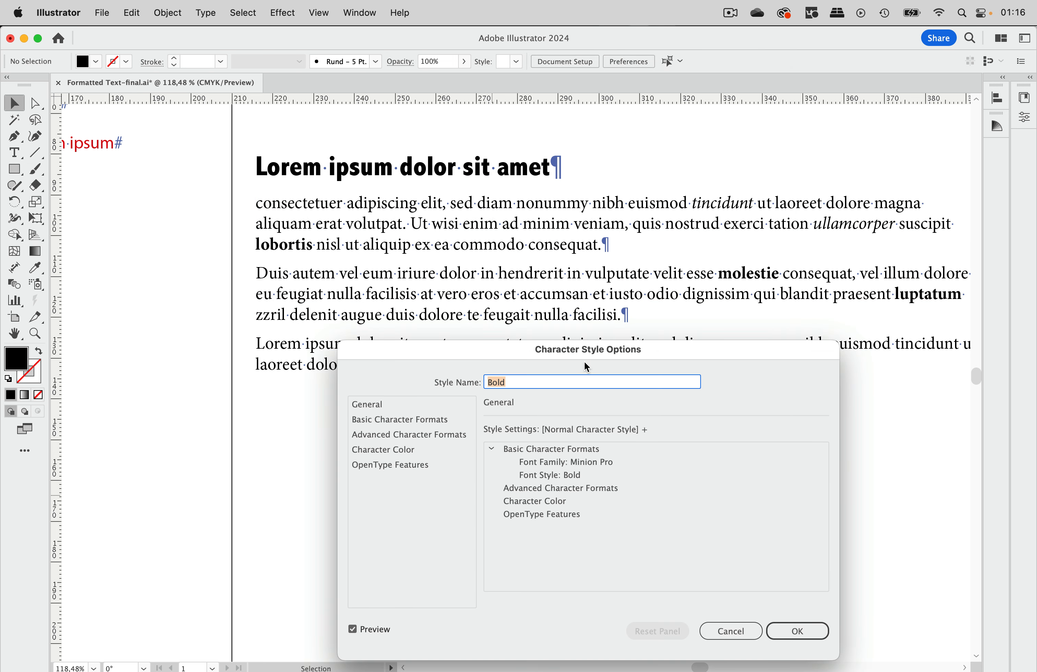
left_click_drag(619, 357, 706, 389)
left_click(541, 482)
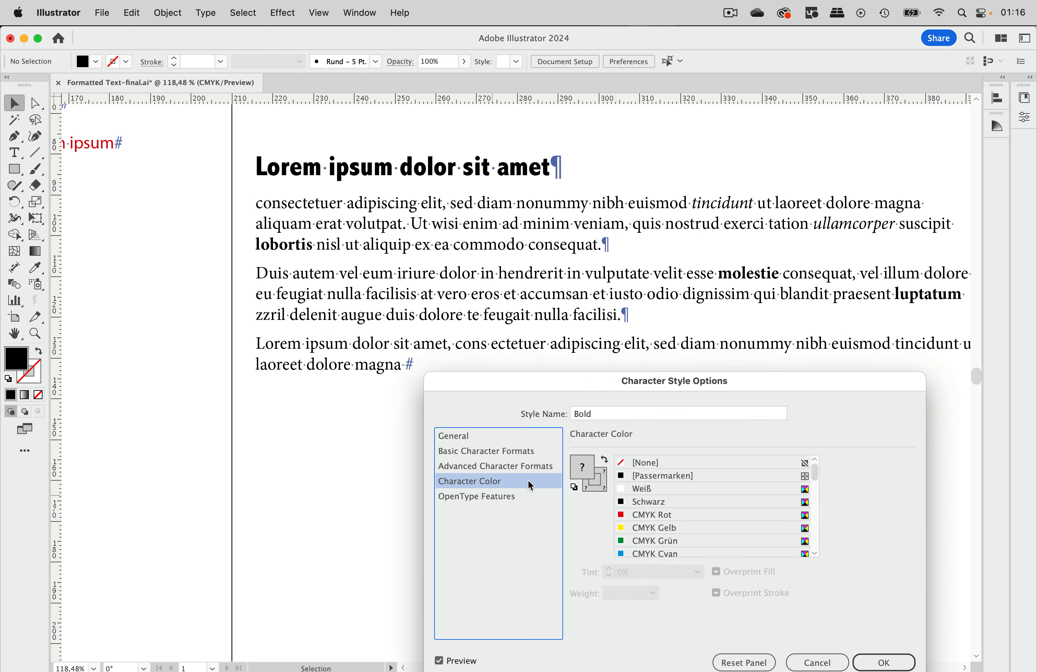
left_click(671, 516)
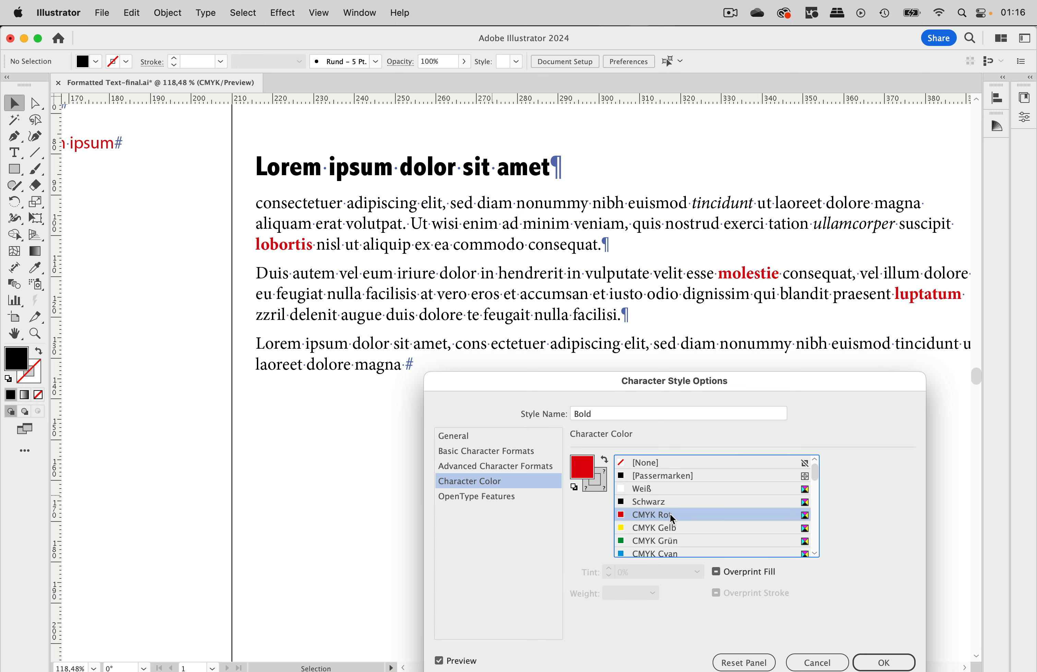